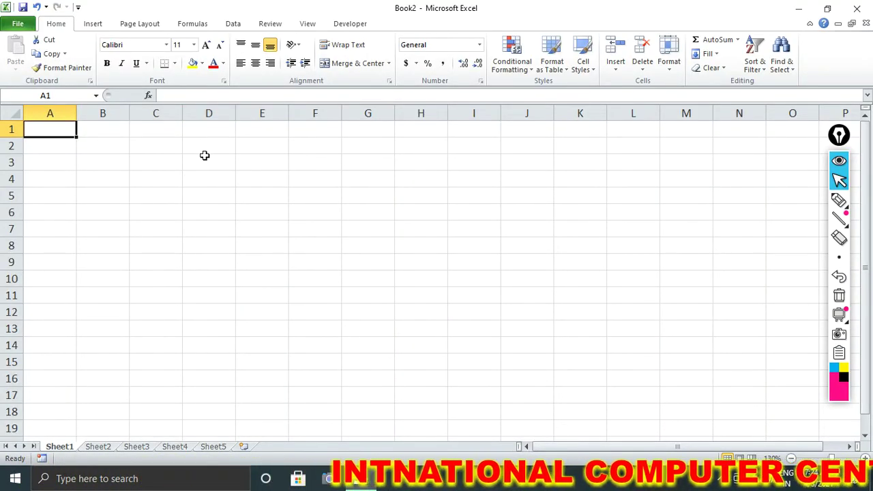
Bring up the View tab commands for the blank Book2 workbook in Normal view.
left_click(839, 201)
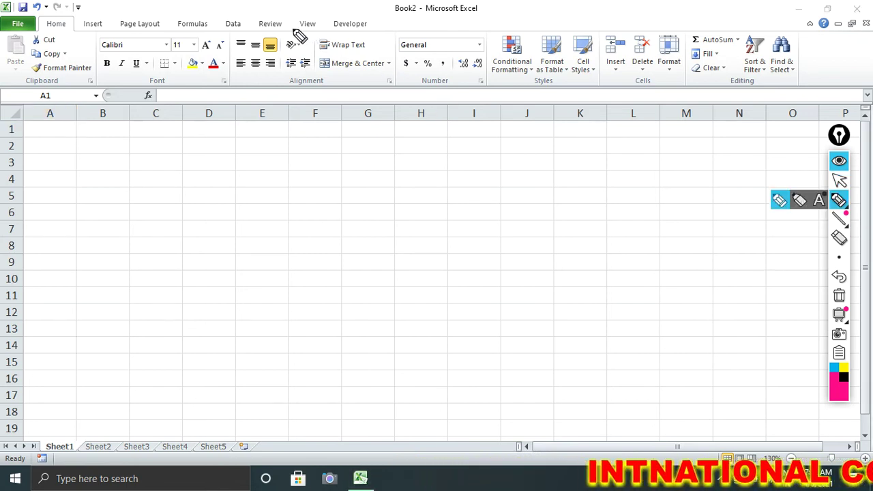
mouse_move(290, 29)
left_mouse_down()
mouse_move(326, 30)
mouse_move(293, 19)
left_mouse_up()
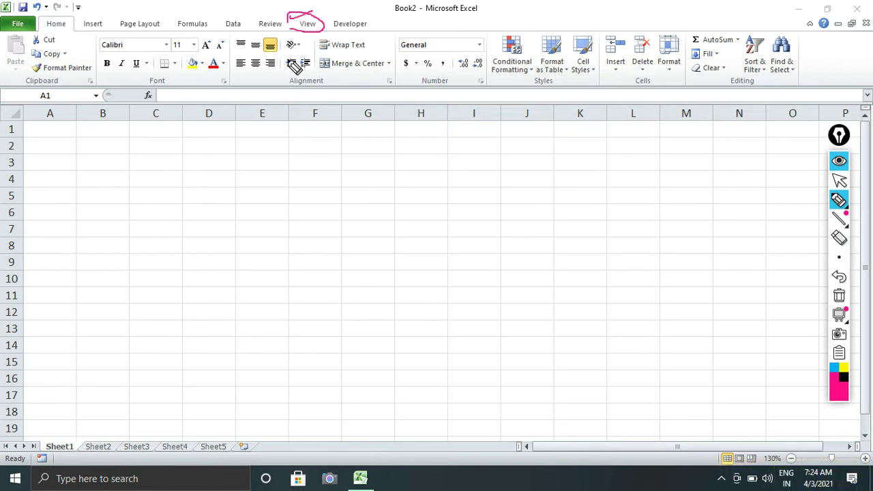
left_click(838, 296)
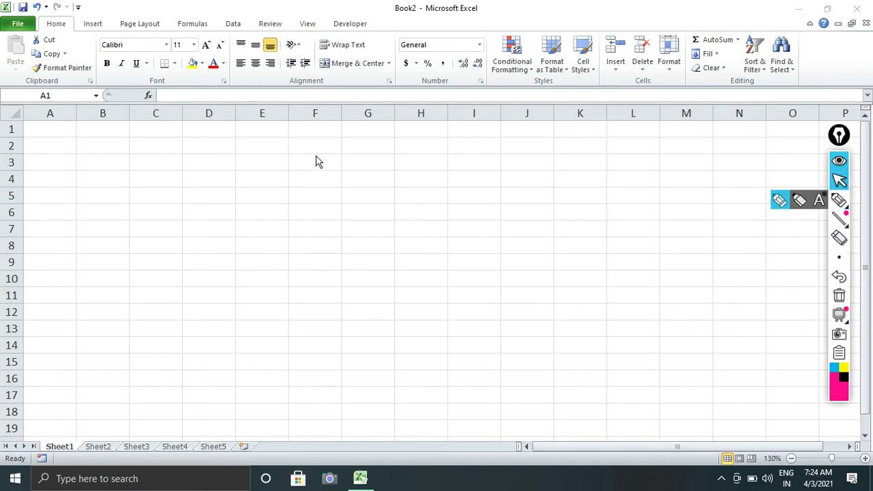
left_click(307, 24)
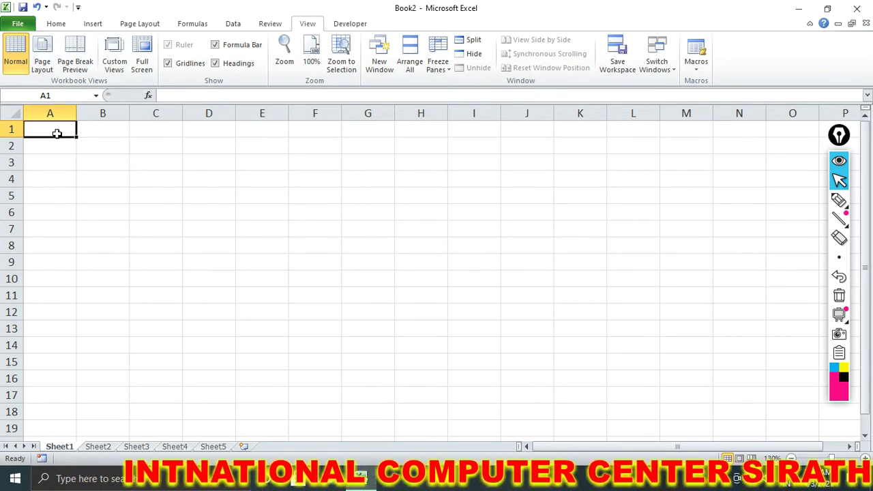
Open KKK.xlsx from the Recent workbooks list and select cells C7, B7 and B5.
left_click(356, 482)
left_click(356, 482)
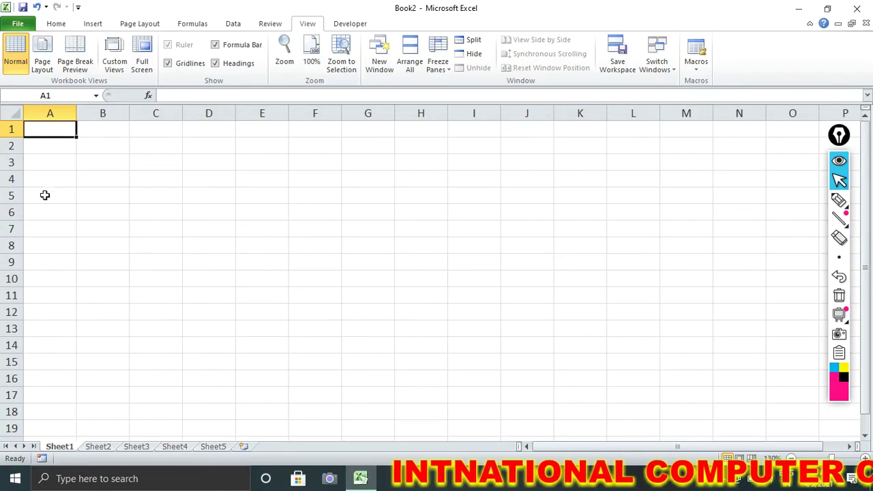
left_click(30, 25)
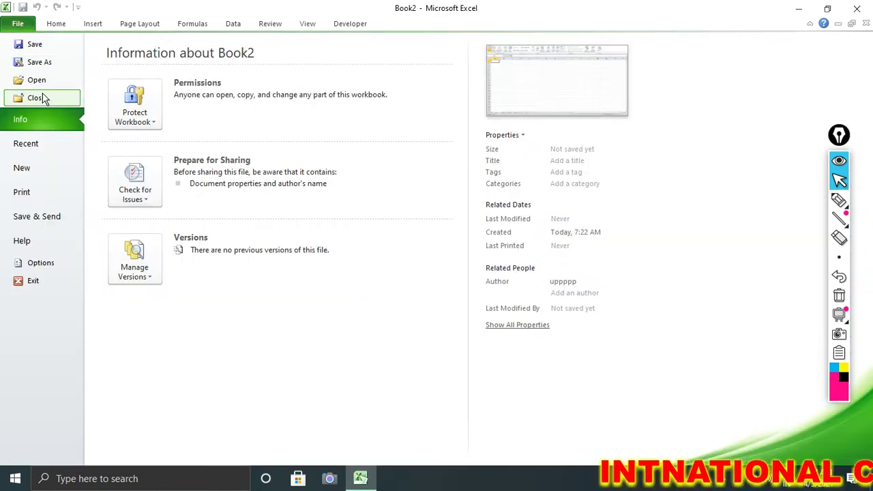
left_click(34, 143)
left_click(167, 82)
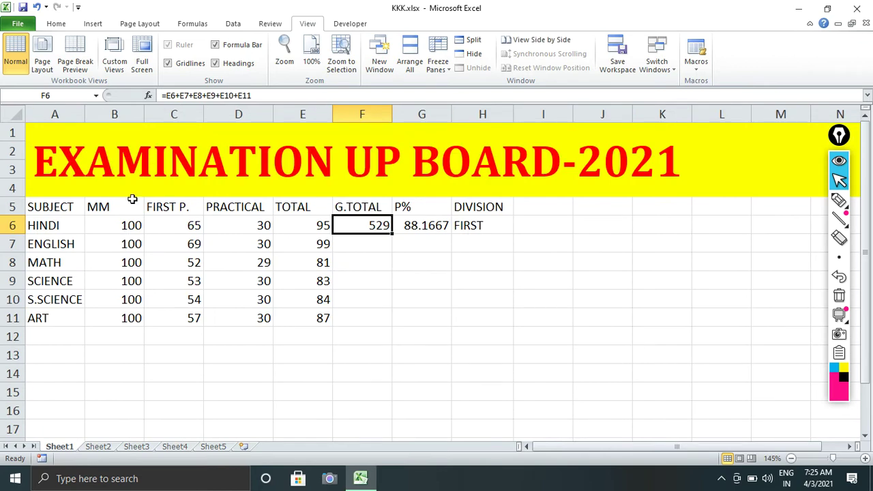
left_click(178, 237)
left_click(96, 239)
left_click(95, 209)
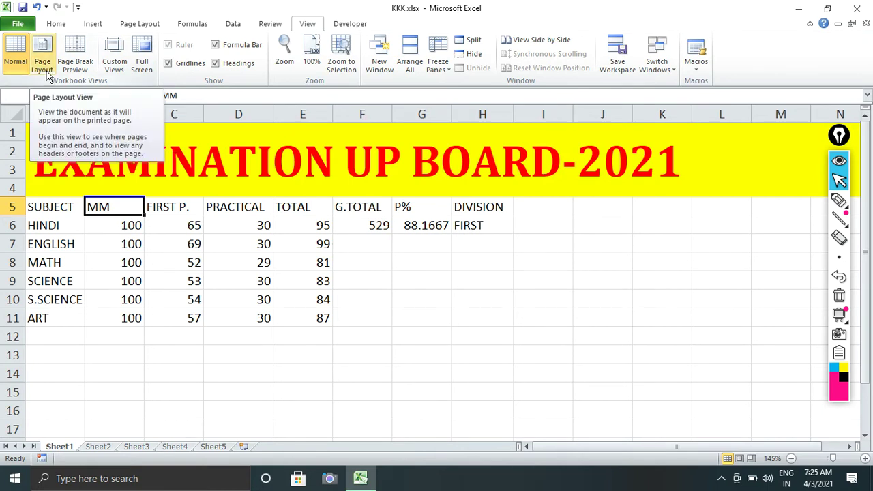
Switch the exam sheet to Page Layout view and select the title split across pages.
left_click(42, 65)
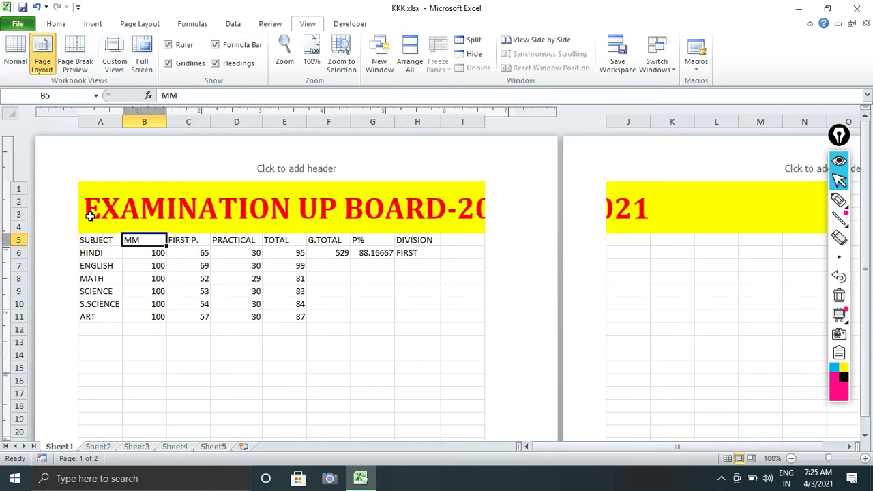
left_click(89, 216)
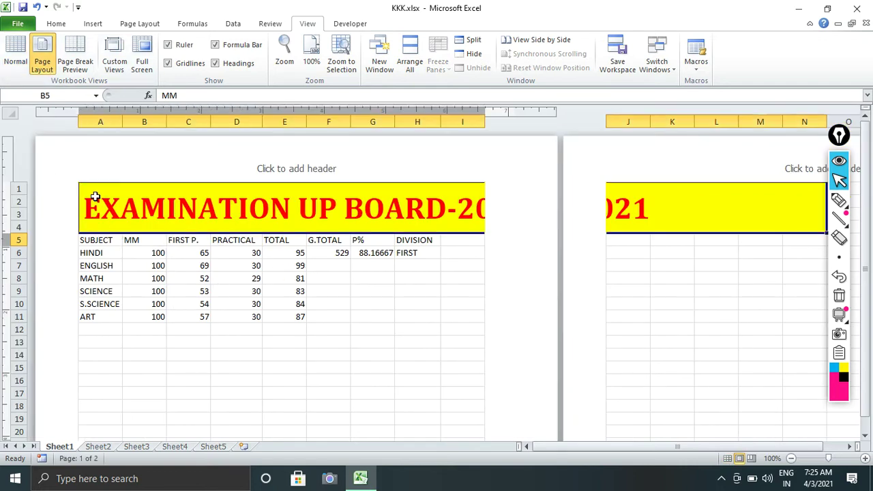
left_click(238, 270)
left_click(183, 265)
left_click(107, 218)
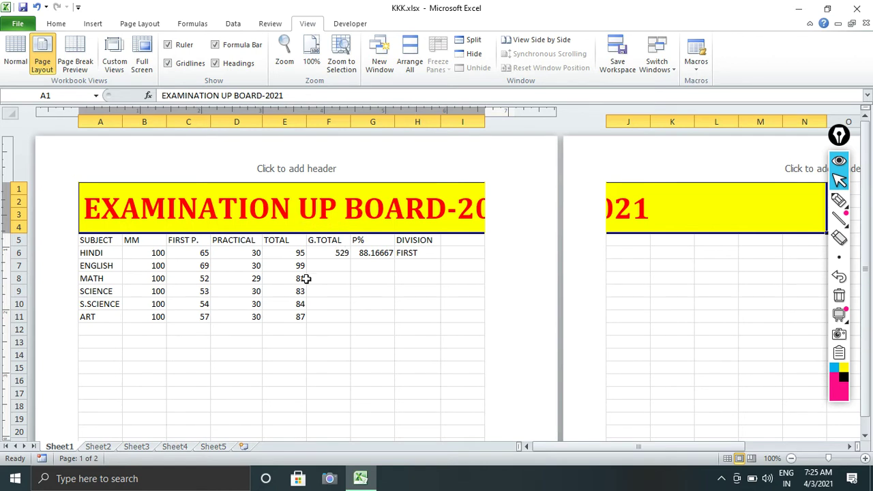
left_click_drag(254, 254, 205, 219)
Change the print scaling from No Scaling to Fit Sheet on One Page.
left_click(19, 25)
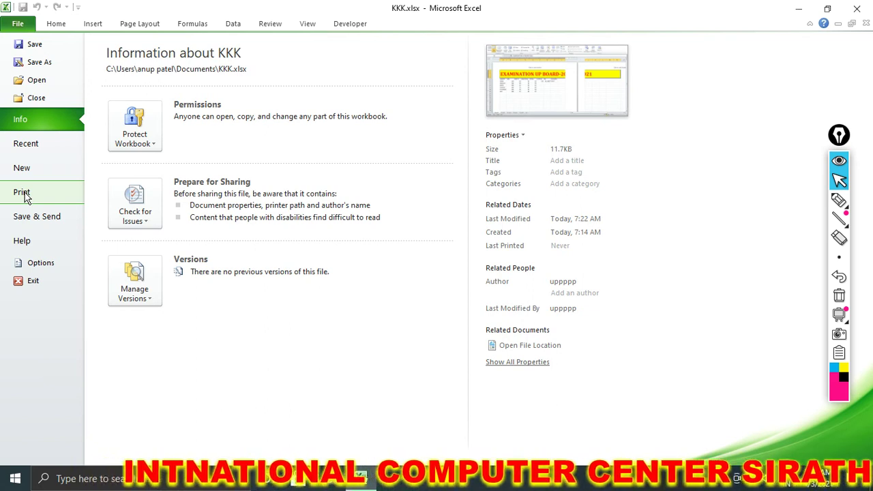
left_click(23, 194)
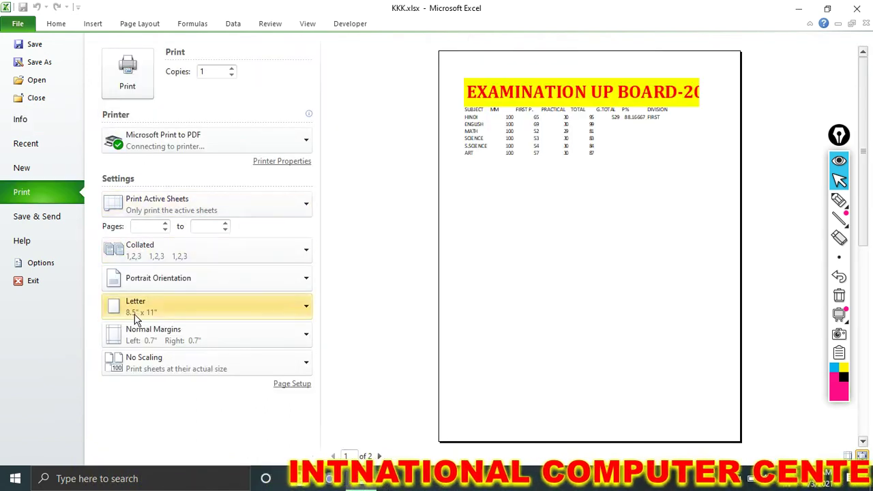
left_click(149, 366)
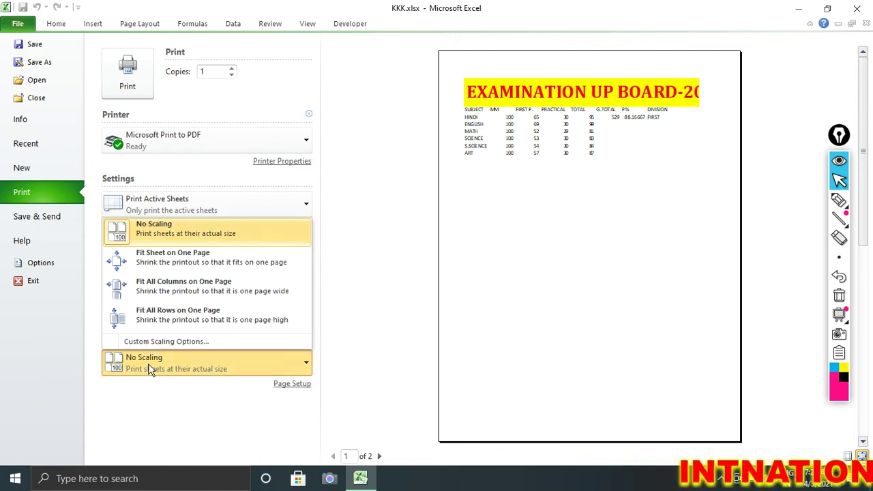
left_click(161, 263)
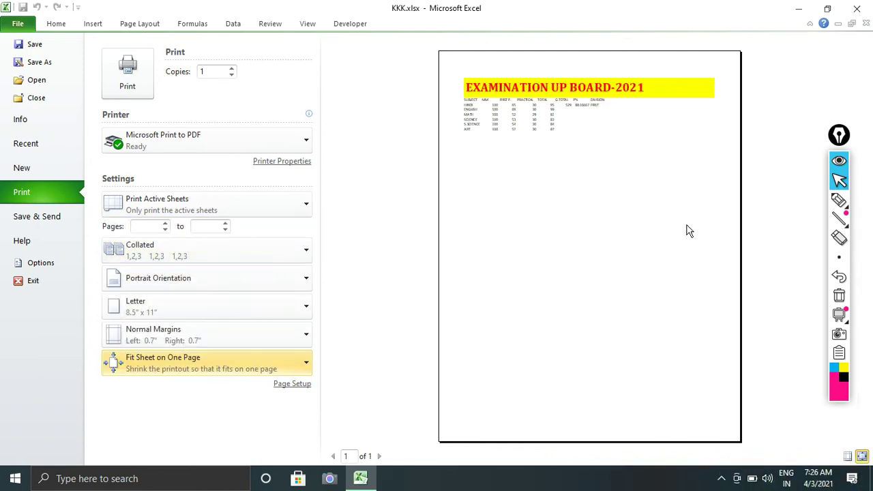
Return to the sheet, now showing the full title on one page in Page Layout view.
key("Escape")
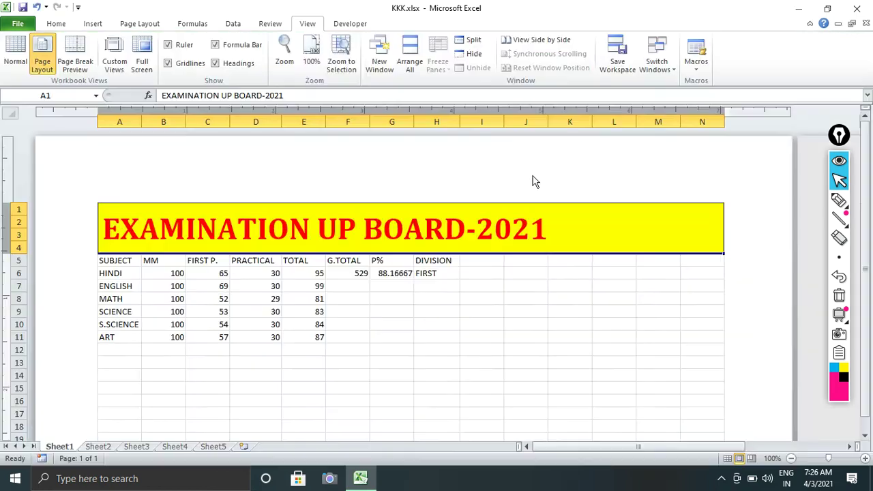
left_click(459, 293)
left_click(361, 308)
left_click(258, 289)
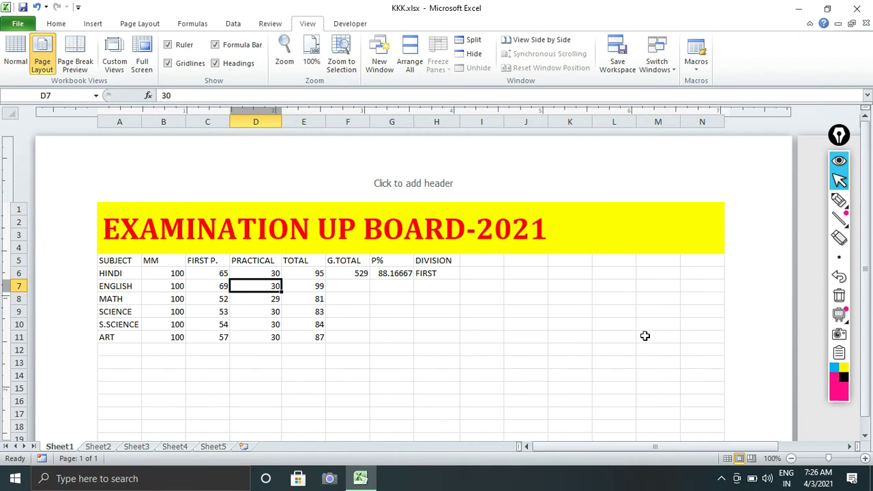
Select from the title in row 1 down through row 12 of the marks table.
left_click_drag(279, 246, 292, 395)
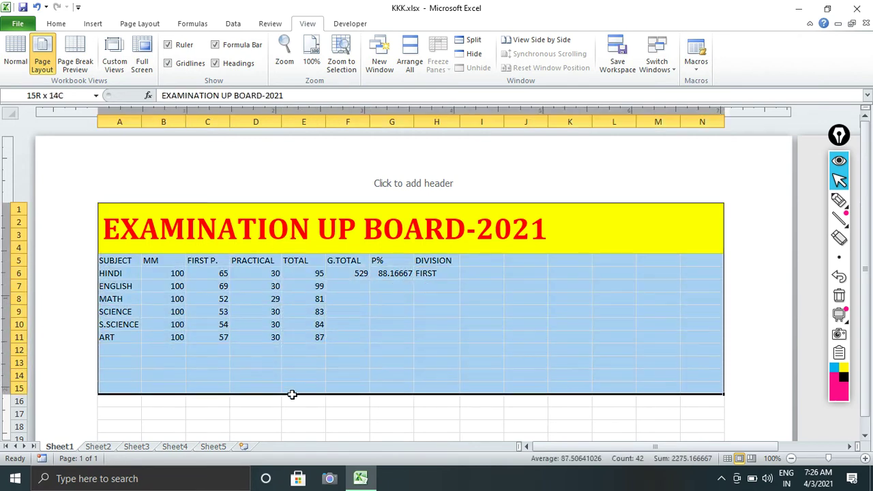
left_click_drag(321, 234, 321, 387)
left_click_drag(313, 239, 322, 380)
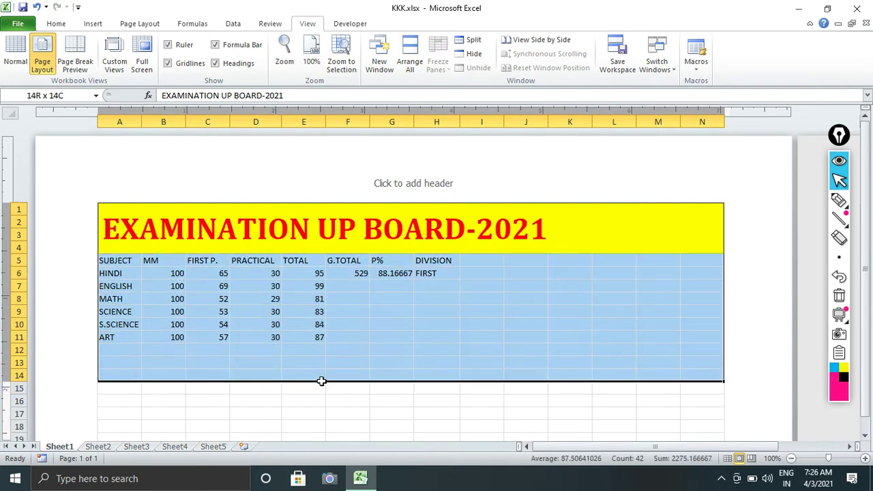
left_click_drag(326, 229, 321, 387)
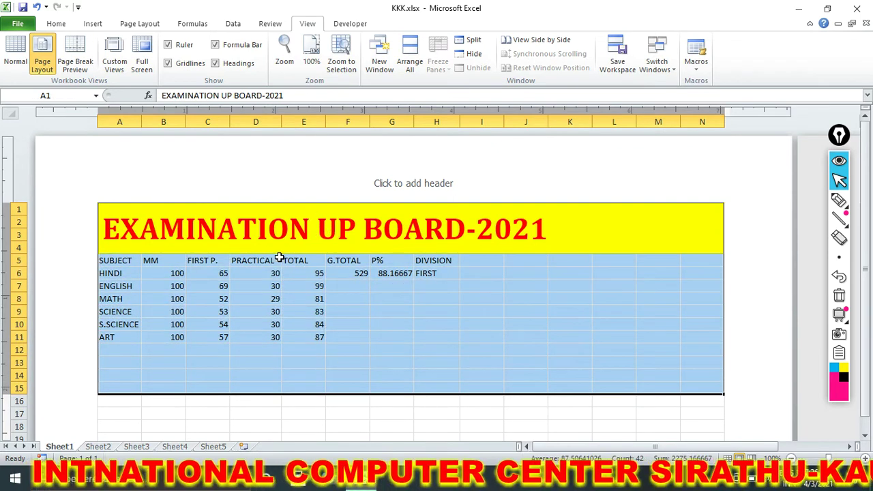
left_click_drag(279, 232, 266, 384)
mouse_move(279, 232)
left_mouse_down()
mouse_move(321, 311)
mouse_move(267, 362)
left_mouse_up()
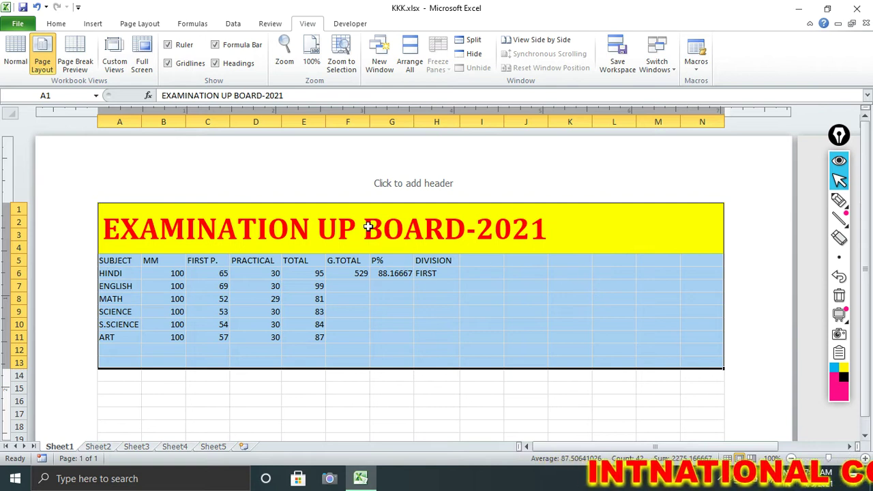
mouse_move(370, 222)
left_mouse_down()
mouse_move(368, 337)
mouse_move(405, 354)
left_mouse_up()
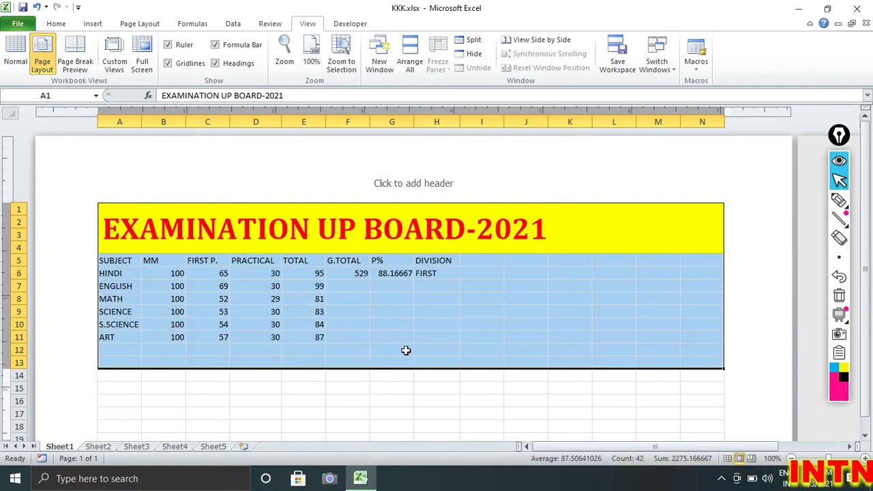
left_click_drag(367, 232, 374, 349)
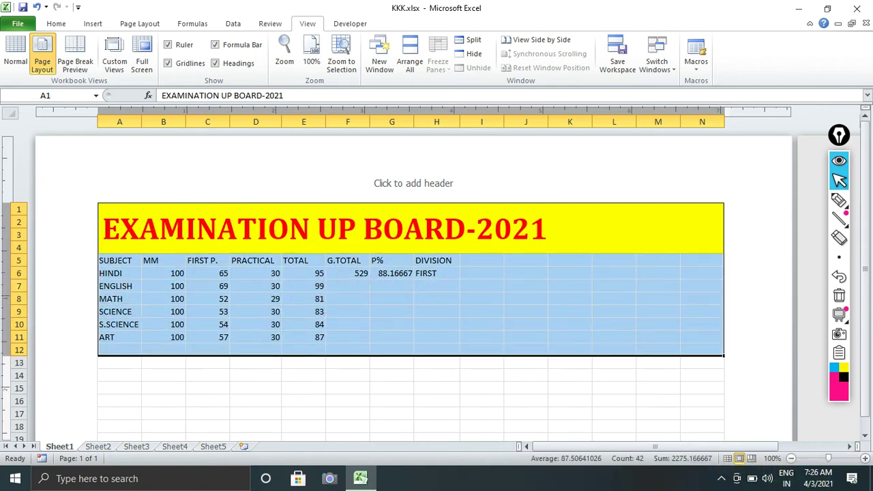
left_click_drag(366, 230, 366, 347)
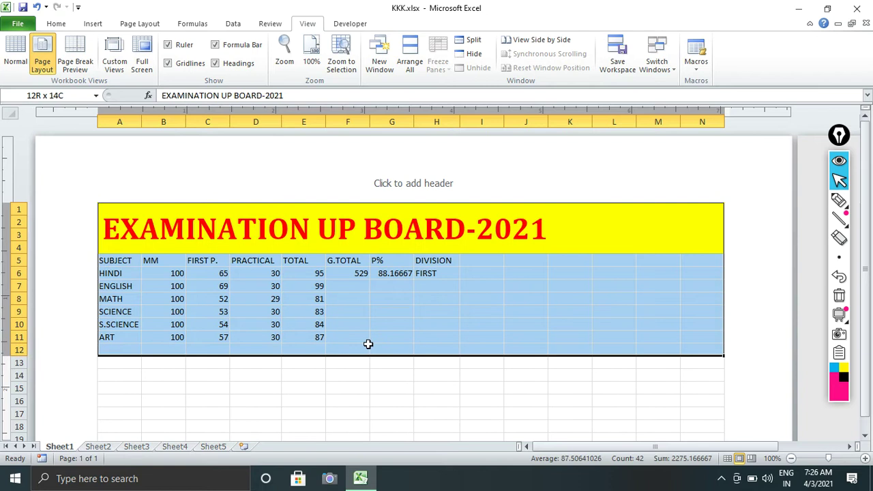
Go back to Normal view, then switch the exam sheet to Page Break Preview.
left_click(15, 57)
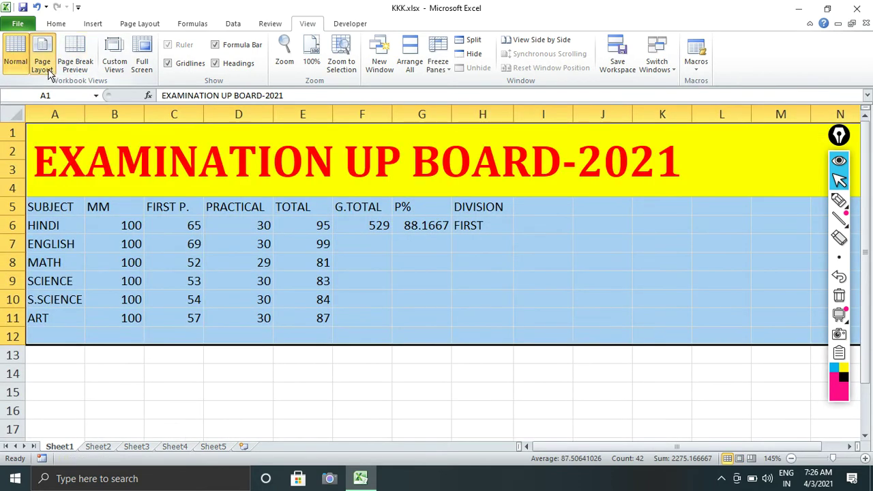
left_click(48, 73)
left_click(20, 70)
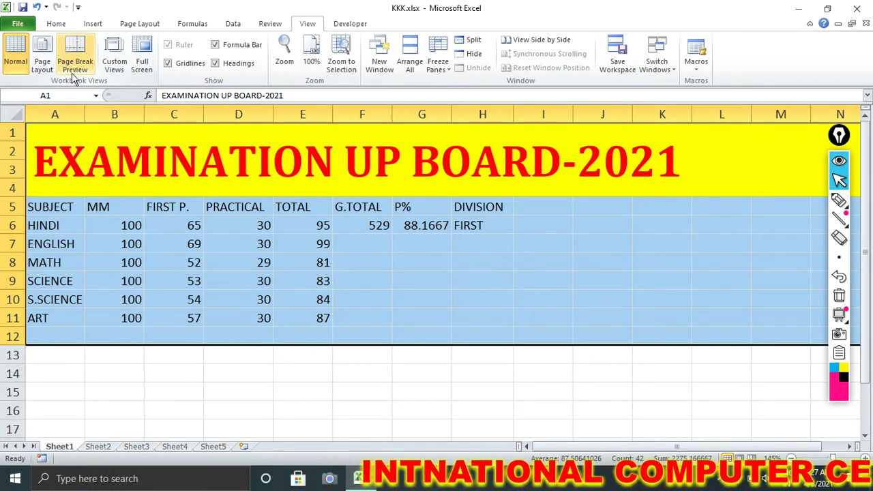
left_click(73, 62)
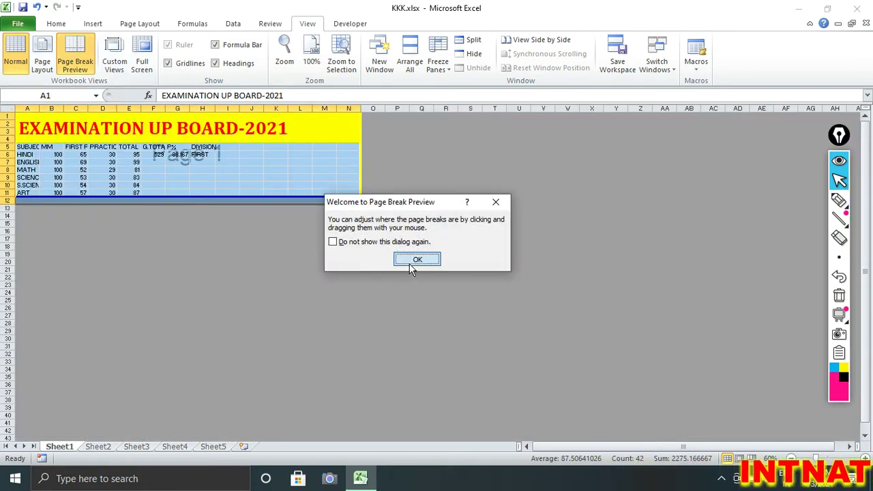
Dismiss the Page Break Preview welcome notice and select the title and table to row 10.
left_click(417, 259)
left_click(202, 169)
left_click(176, 178)
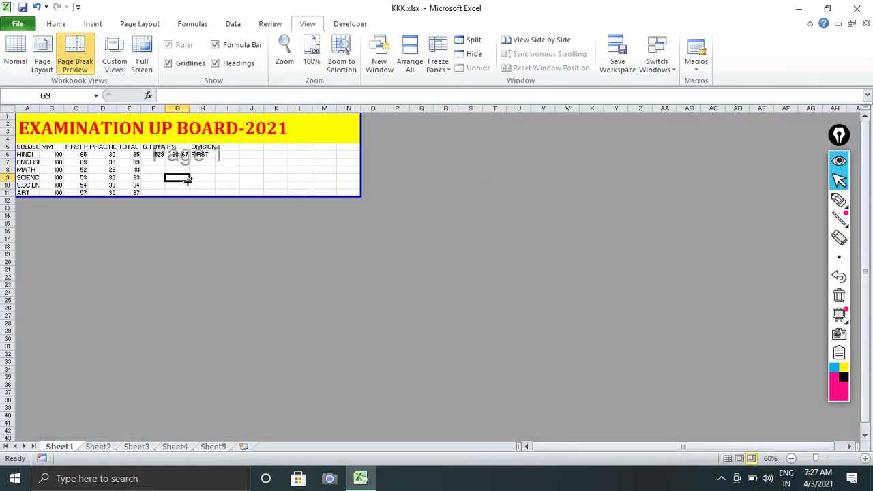
scroll(187, 180, "up", 3)
scroll(187, 180, "up", 2)
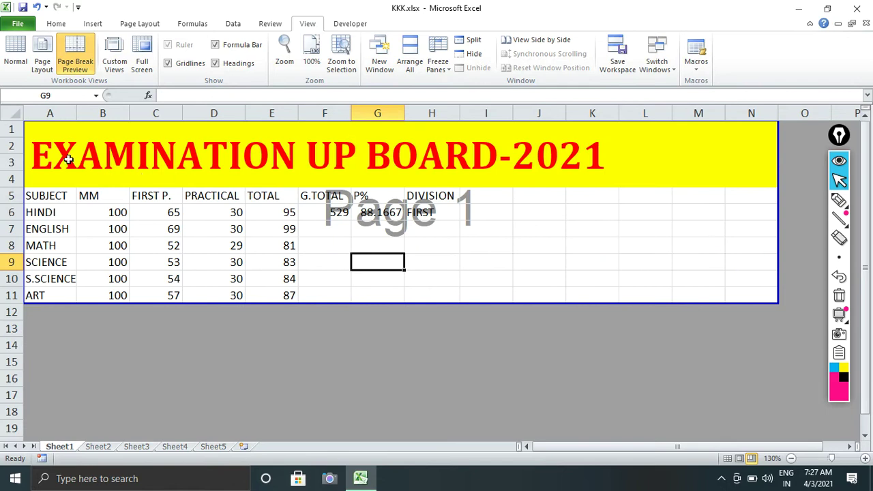
mouse_move(68, 159)
left_mouse_down()
mouse_move(339, 280)
mouse_move(343, 298)
left_mouse_up()
left_click(225, 341)
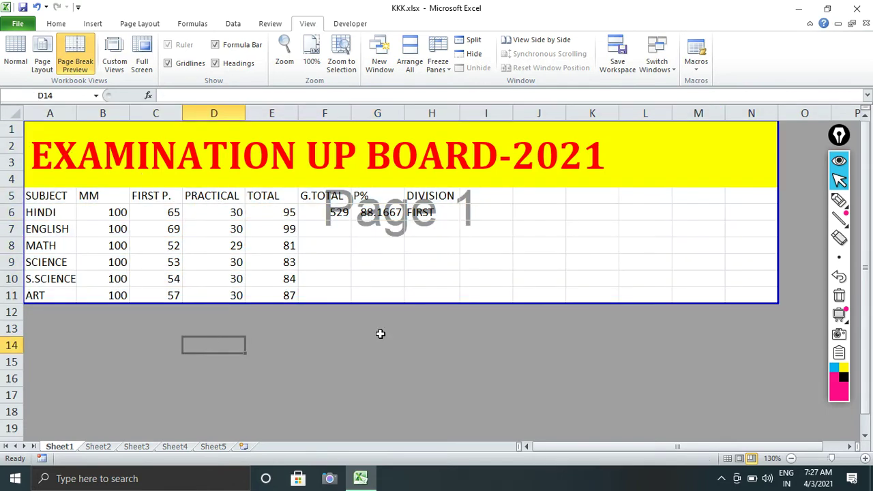
Drag the Page 1 break line down from row 11 to row 16.
left_click_drag(378, 302, 339, 339)
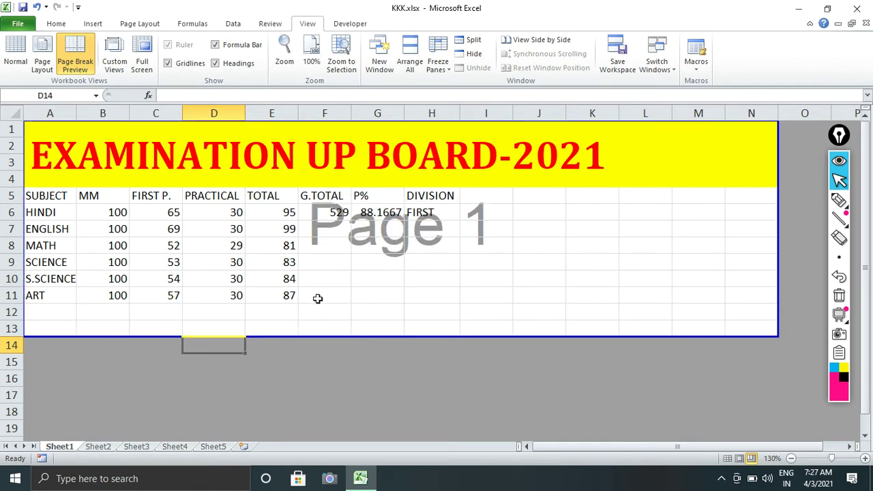
left_click_drag(346, 338, 347, 387)
left_click_drag(85, 146, 308, 375)
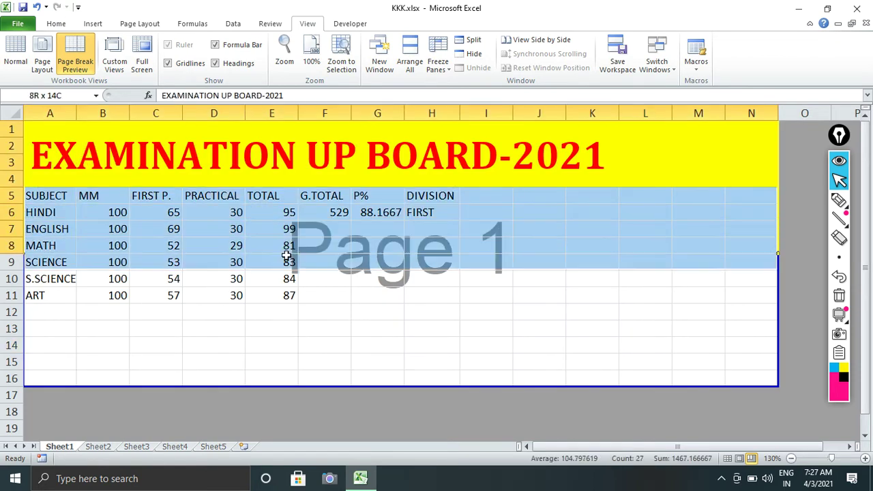
left_click(389, 278)
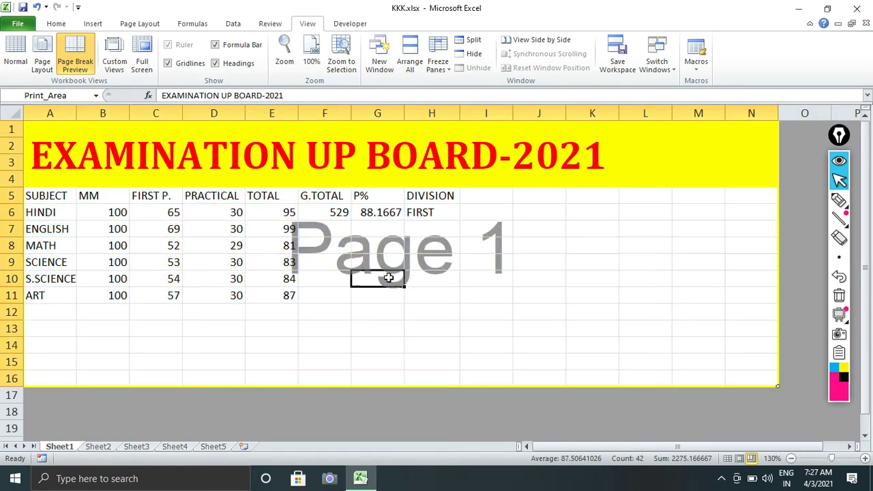
left_click_drag(309, 236, 496, 285)
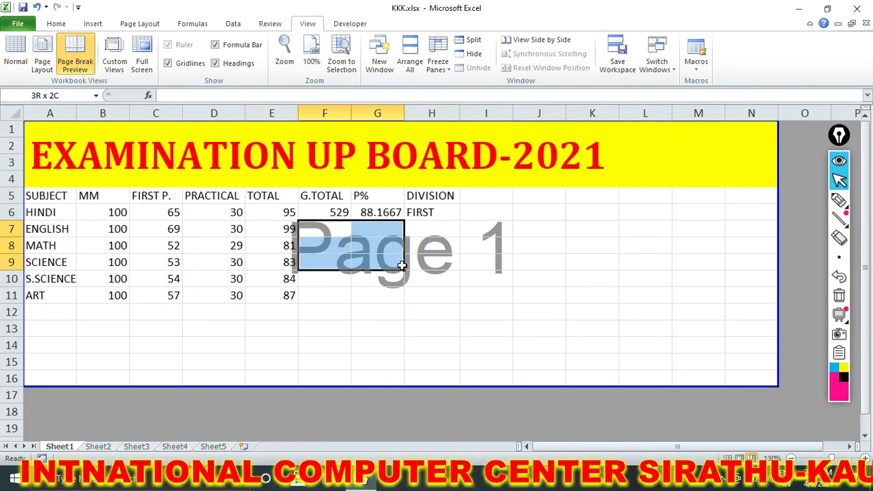
left_click(442, 327)
Circle the totals and percentage figures with the pink on-screen pen, then erase the annotations.
left_click(838, 199)
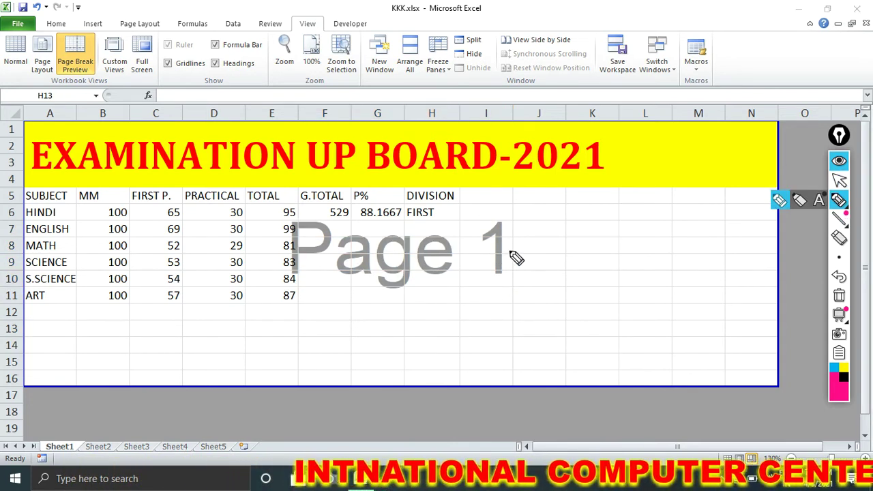
mouse_move(560, 236)
left_mouse_down()
mouse_move(490, 322)
mouse_move(560, 234)
left_mouse_up()
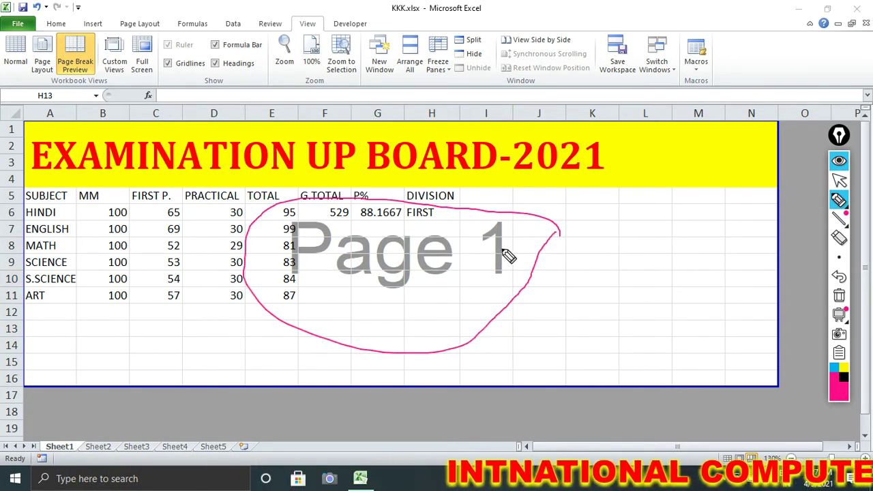
left_click_drag(276, 266, 364, 310)
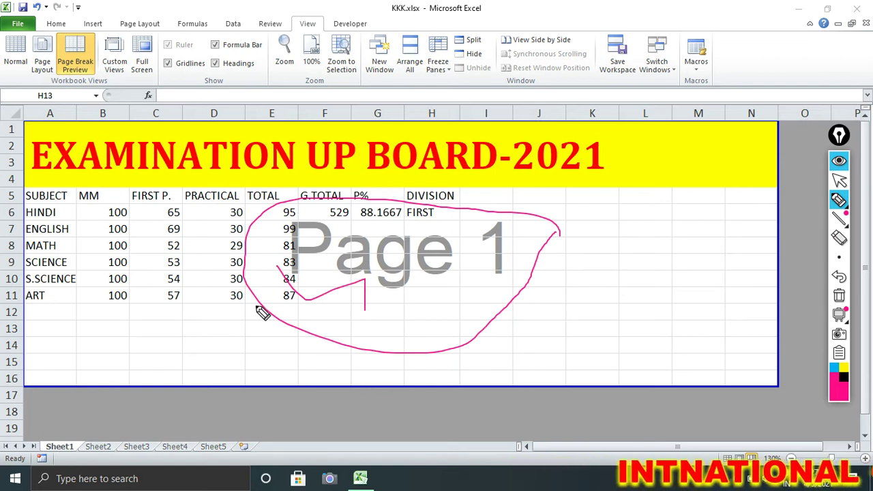
left_click(839, 296)
left_click(838, 179)
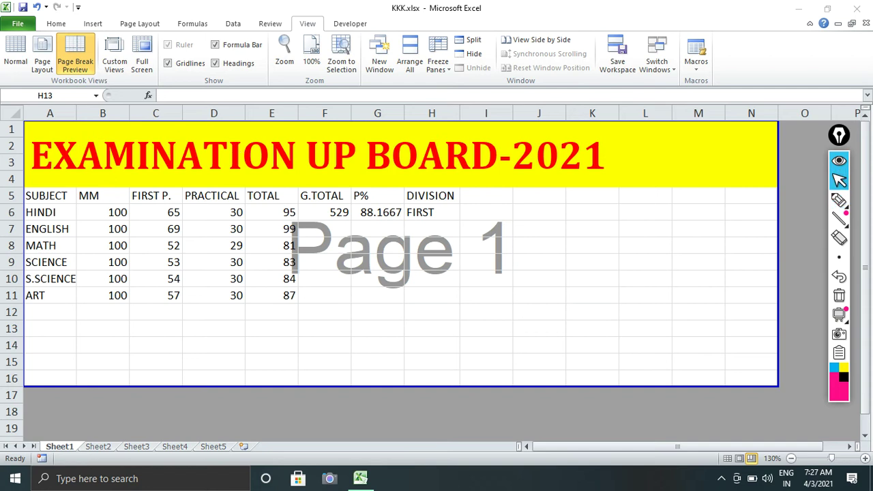
left_click(205, 246)
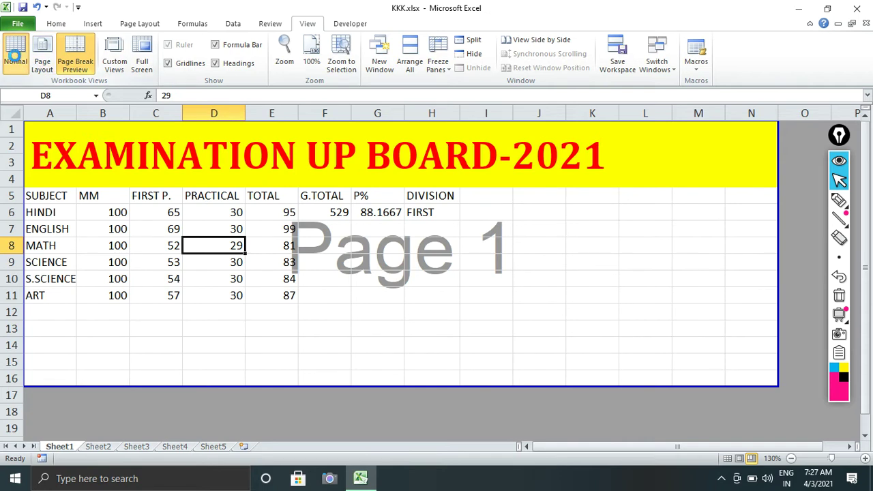
Switch the exam sheet back to Normal view and bring up the Custom Views window.
left_click(15, 54)
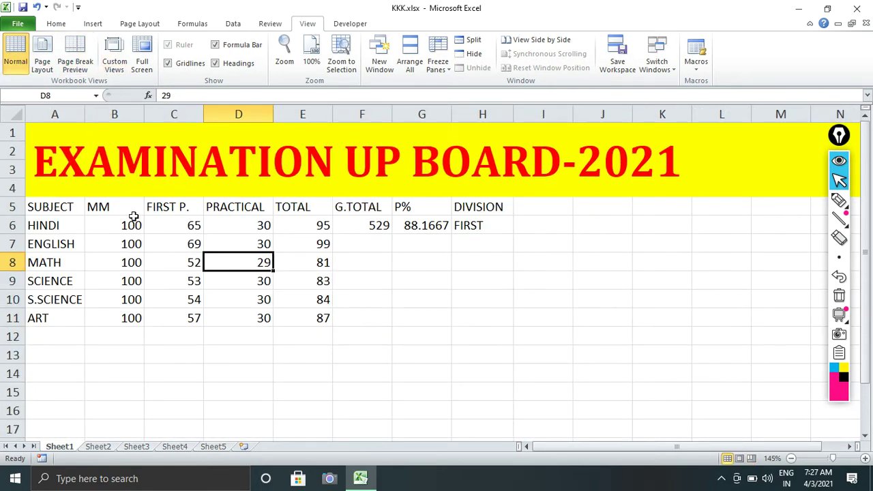
left_click(116, 67)
left_click_drag(405, 191, 479, 221)
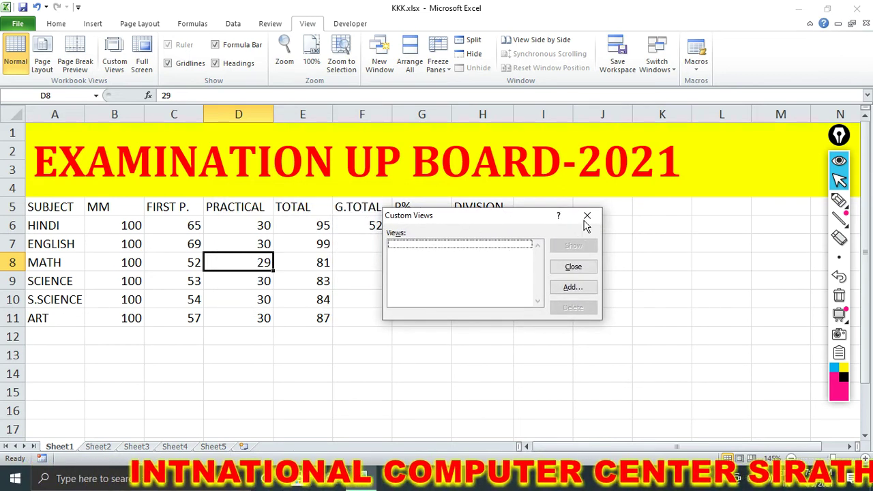
left_click(587, 216)
left_click(114, 66)
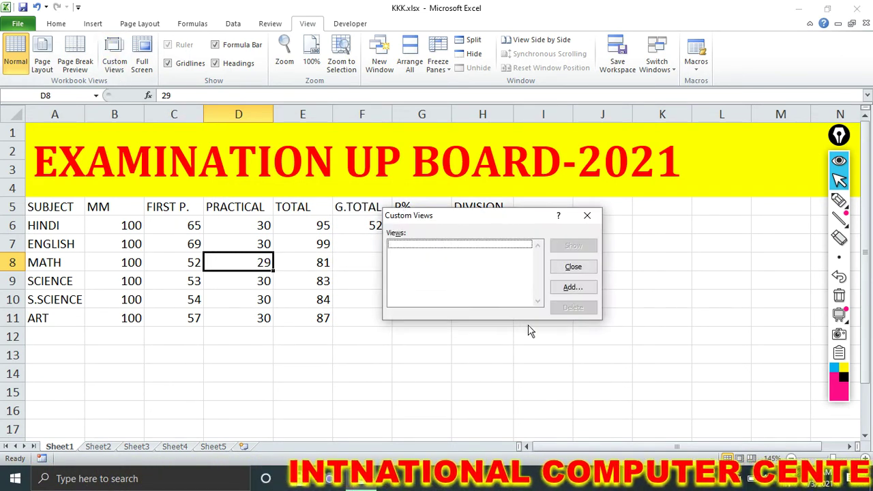
mouse_move(506, 220)
left_mouse_down()
mouse_move(506, 188)
mouse_move(475, 176)
left_mouse_up()
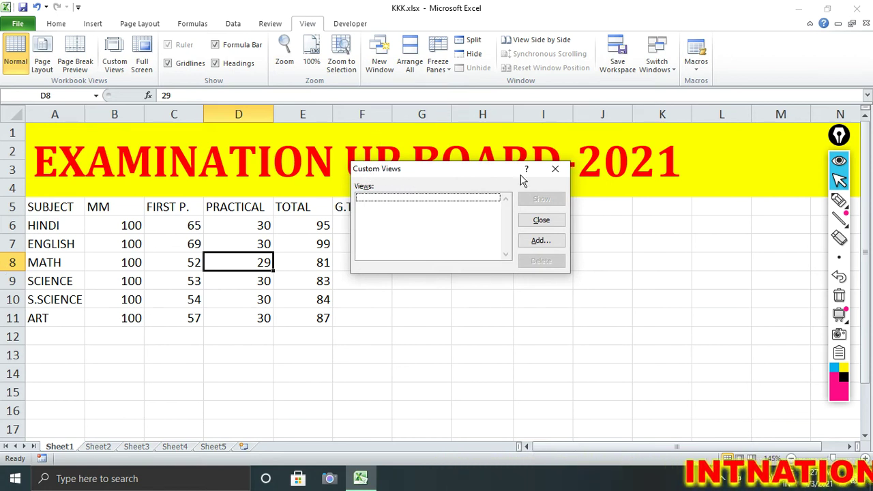
left_click(557, 173)
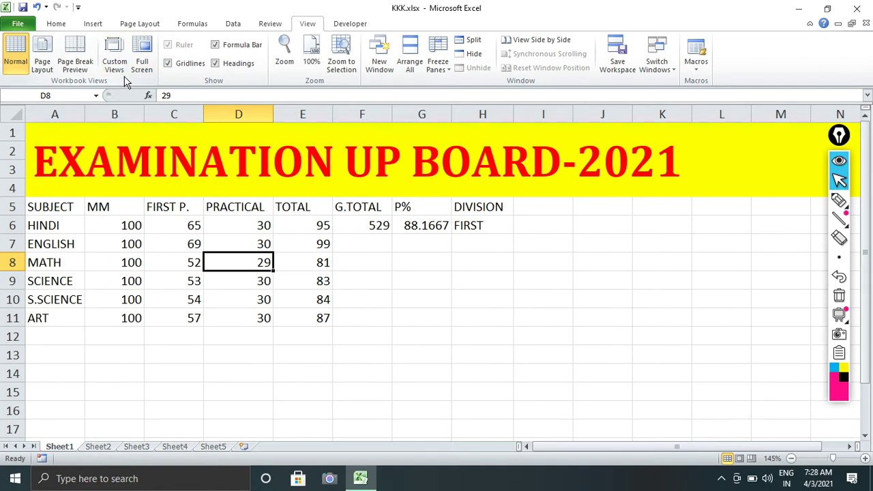
Save the current layout as custom view A, then go to the empty Sheet3.
left_click(114, 56)
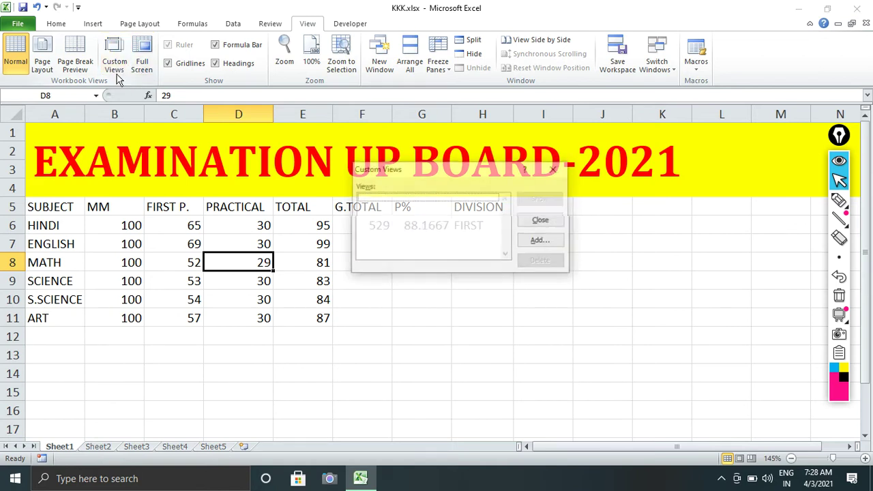
left_click_drag(413, 168, 342, 158)
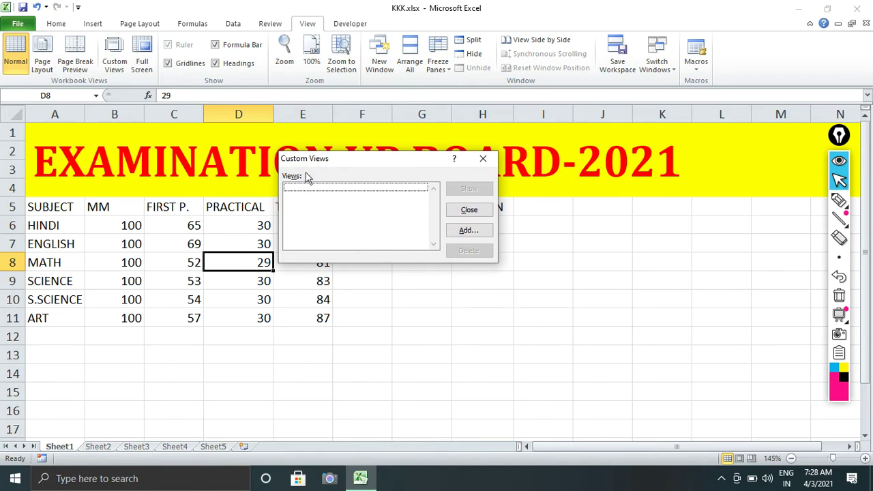
left_click(469, 231)
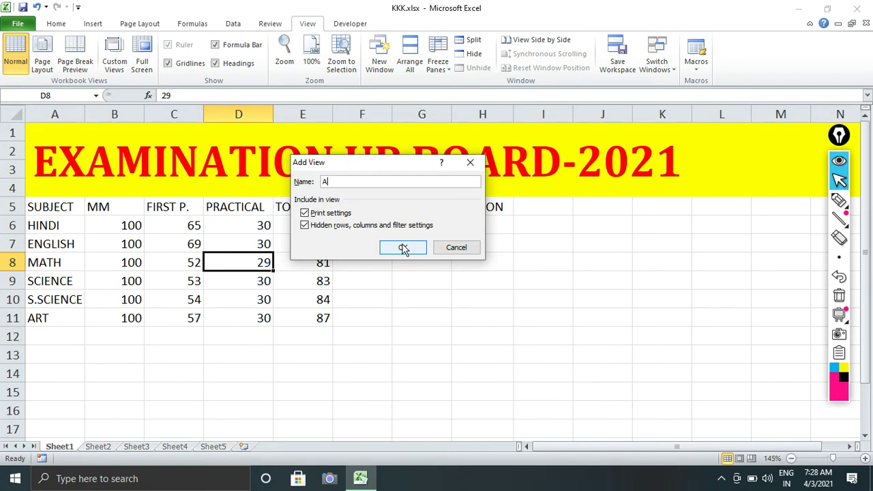
left_click(403, 249)
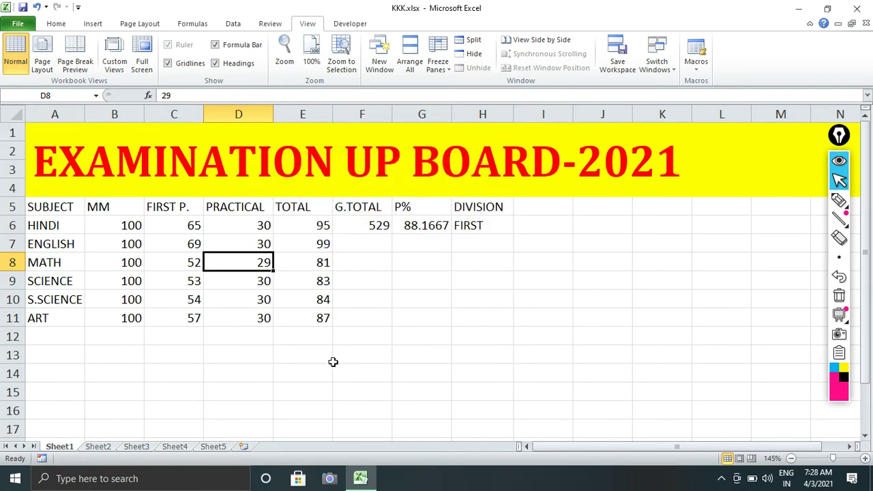
left_click(136, 446)
Enter CC into cells G14 and H11 on Sheet3.
left_click(314, 238)
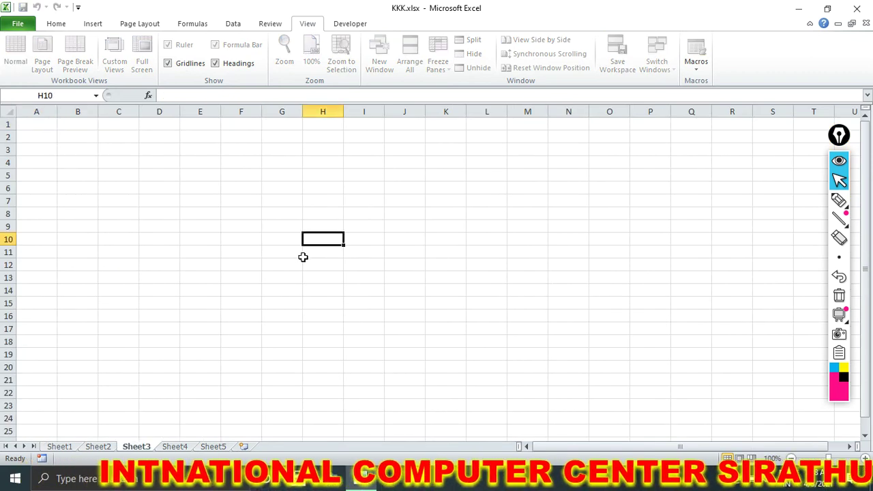
left_click(266, 291)
type("CC")
left_click(323, 253)
type("C")
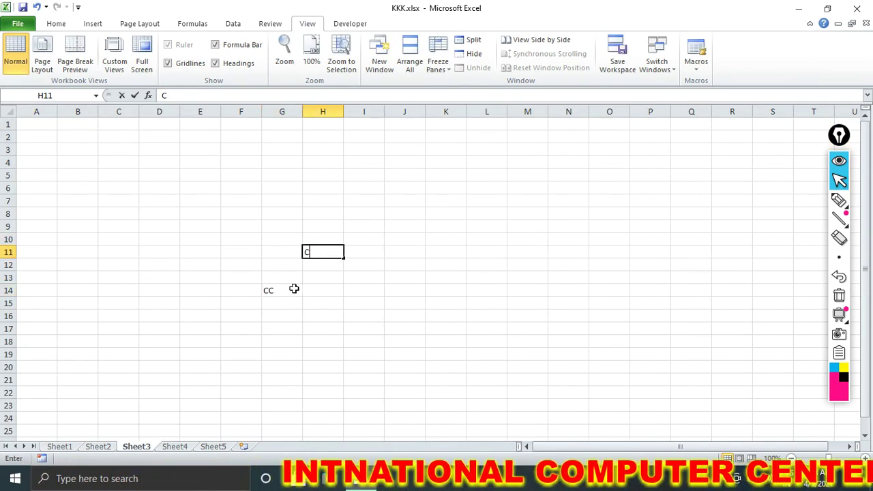
type("C")
left_click(306, 304)
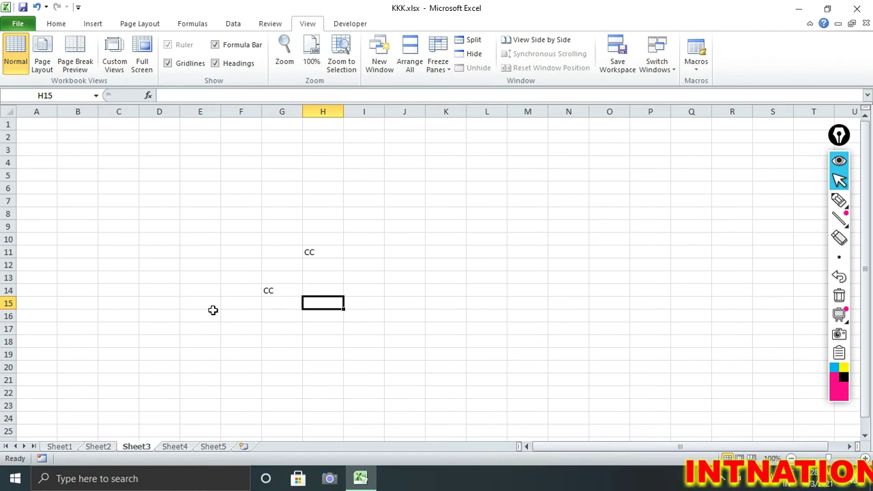
Flip through Sheet5, Sheet4, Sheet2 and Sheet3, ending on the blank Sheet4.
left_click(226, 448)
left_click(180, 448)
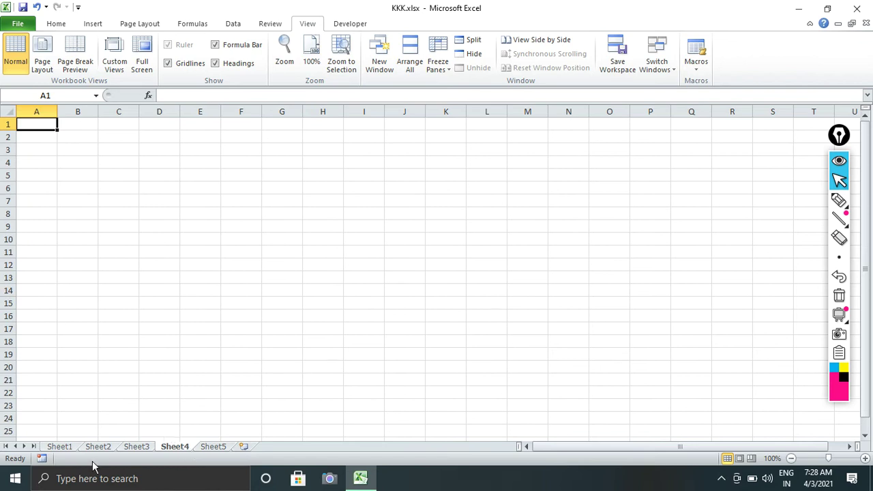
left_click(99, 448)
left_click(148, 449)
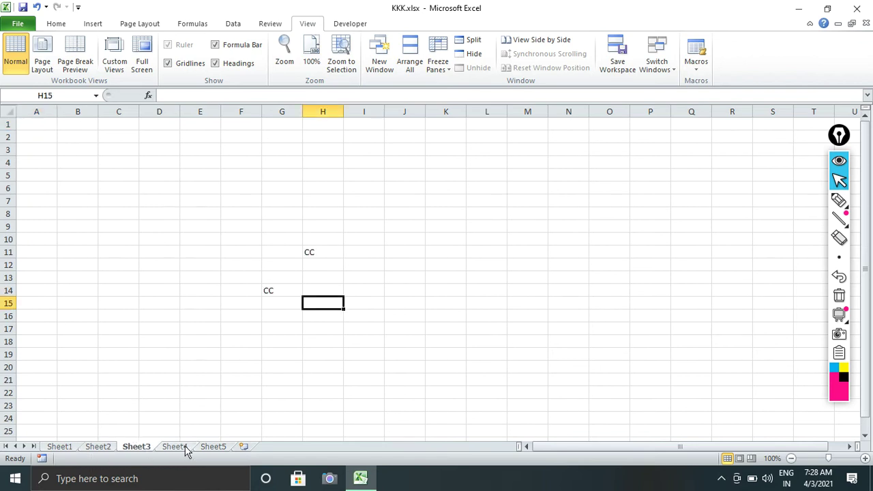
left_click(183, 449)
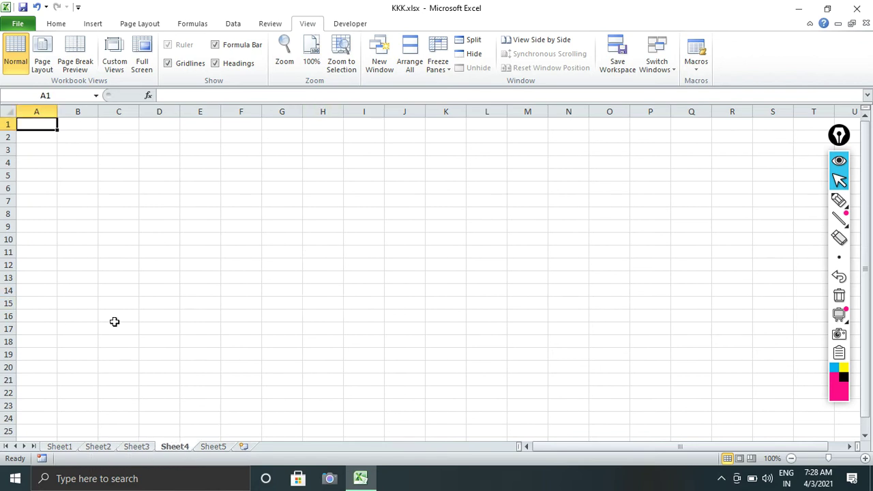
Show custom view A to bring back Sheet1's EXAMINATION UP BOARD-2021 marks table.
left_click(123, 65)
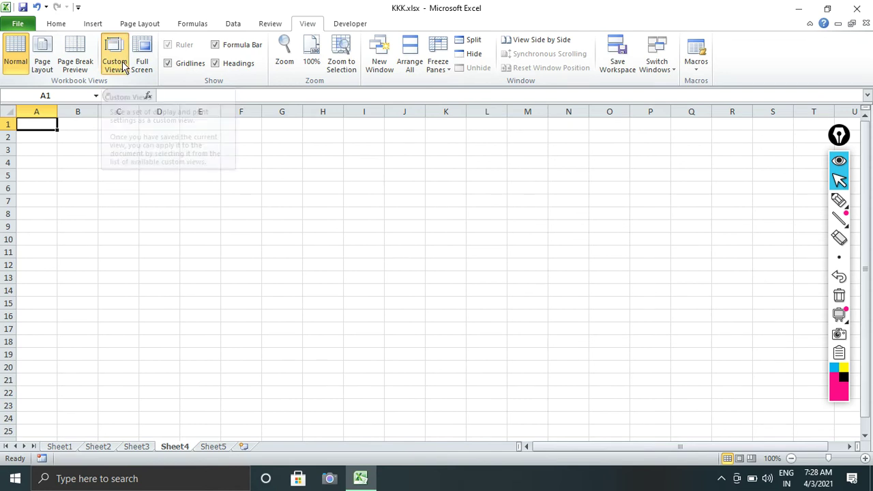
left_click_drag(409, 164, 510, 193)
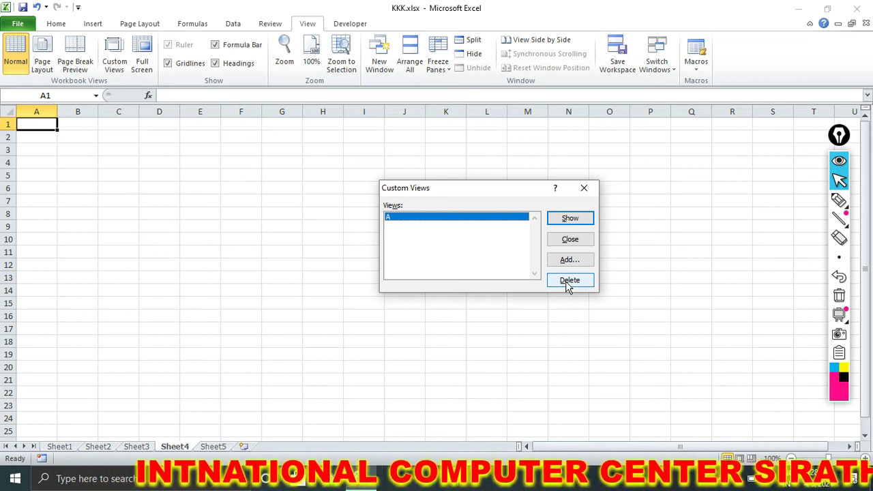
left_click(570, 218)
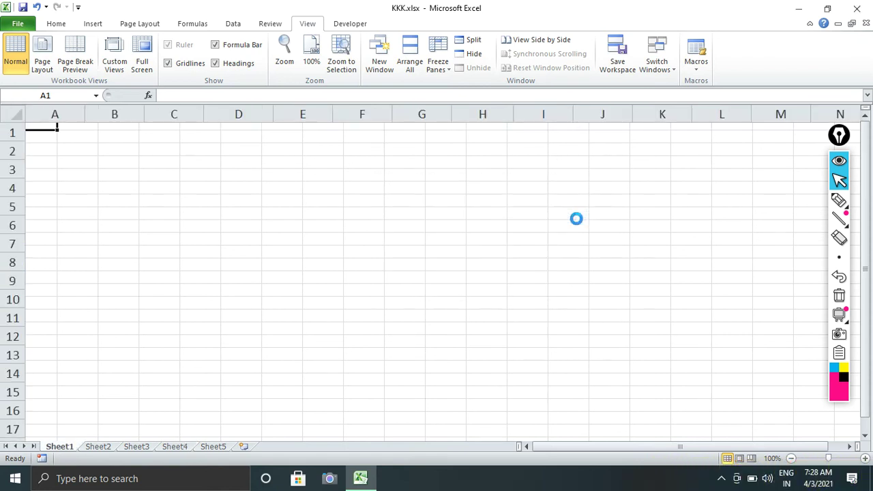
left_click(308, 261)
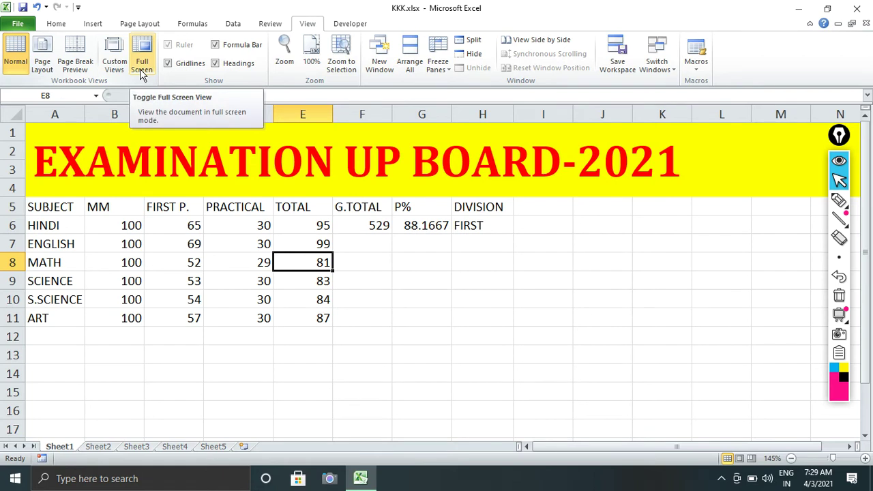
Switch the exam sheet to Full Screen view and select cells H8, D8, D13 and E11.
left_click(141, 69)
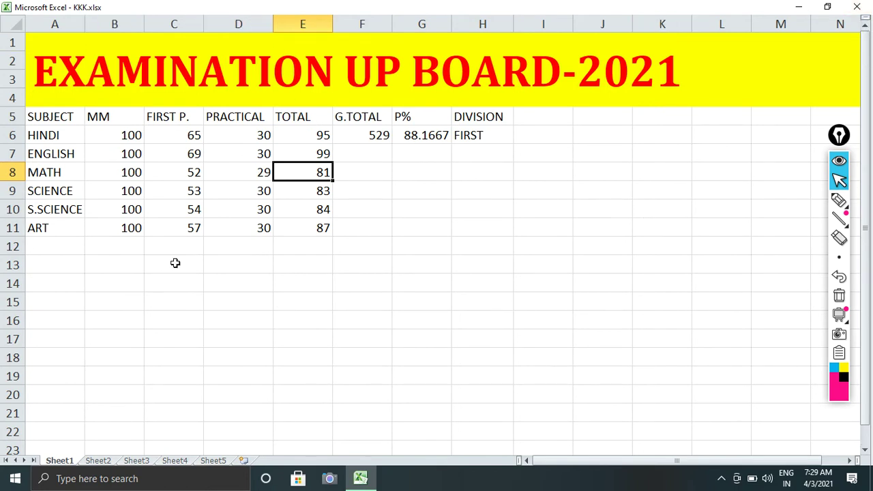
left_click(508, 170)
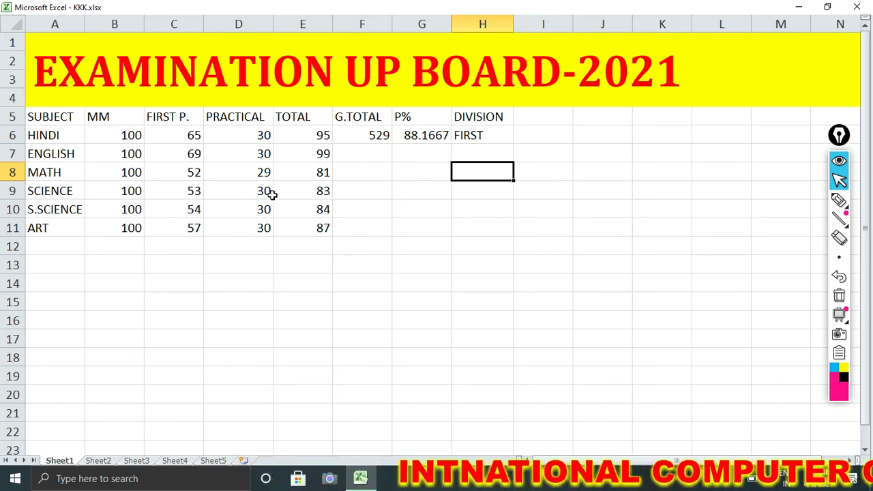
left_click(259, 170)
left_click(253, 272)
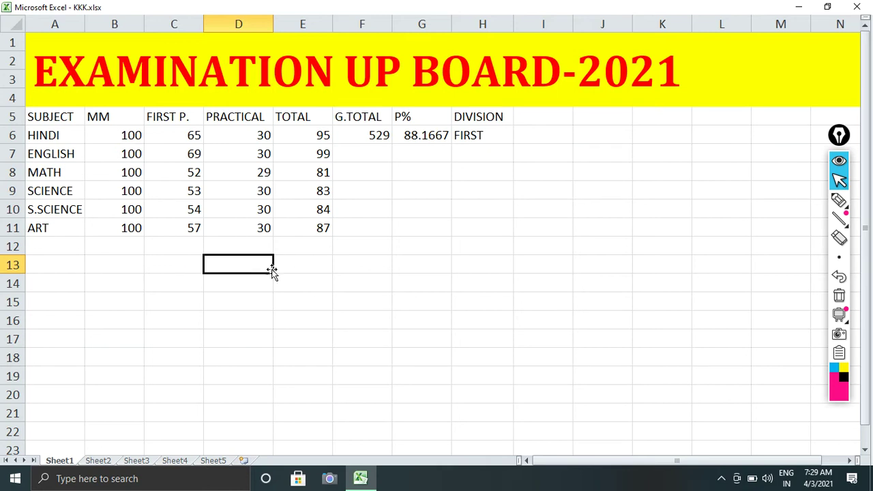
left_click(327, 225)
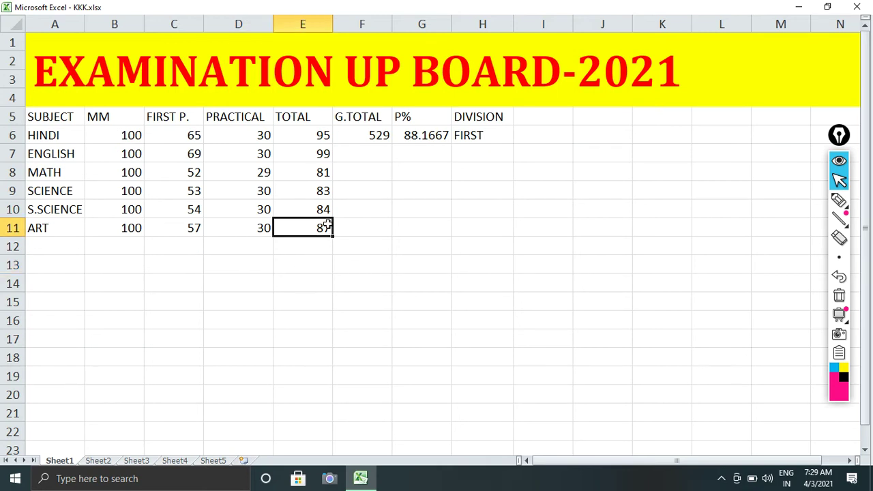
Exit Full Screen with Esc, retry Full Screen, then restore and maximize the Excel window.
key("Escape")
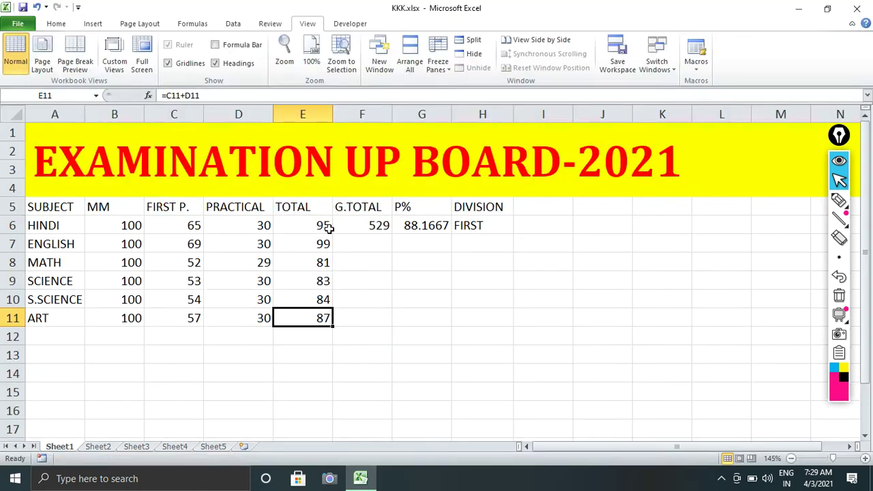
left_click(142, 63)
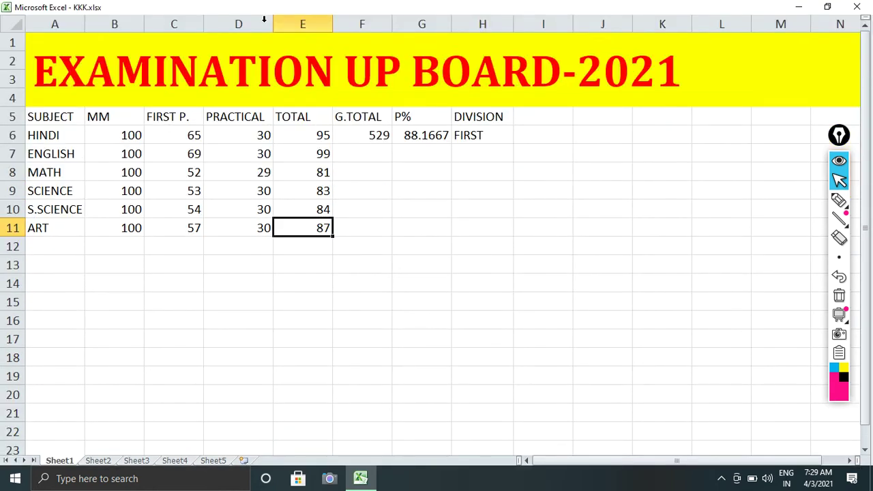
double_click(300, 13)
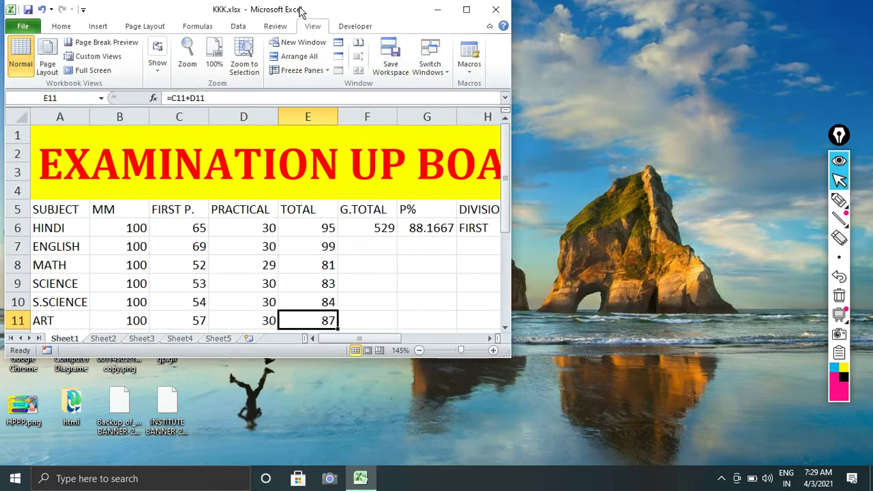
left_click(467, 10)
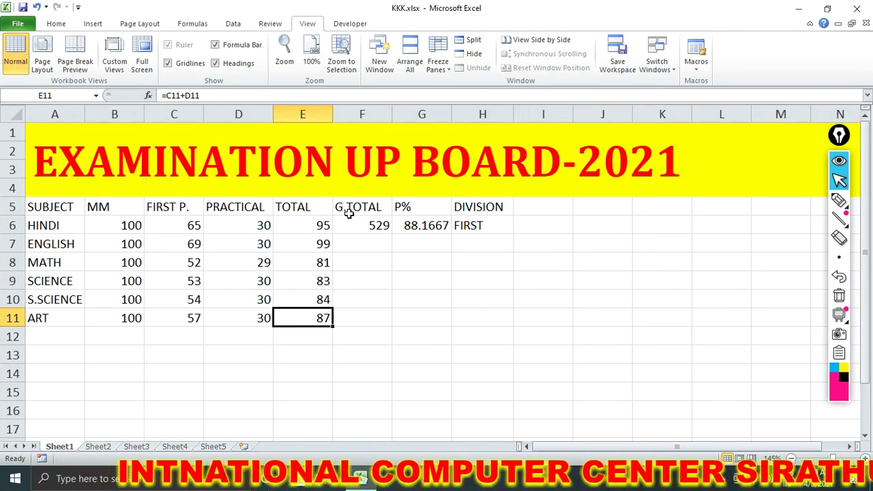
left_click(361, 294)
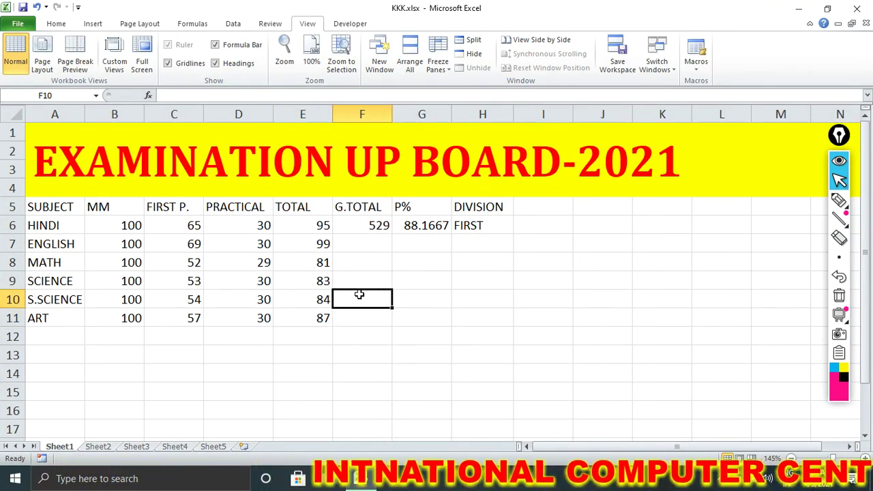
left_click(295, 287)
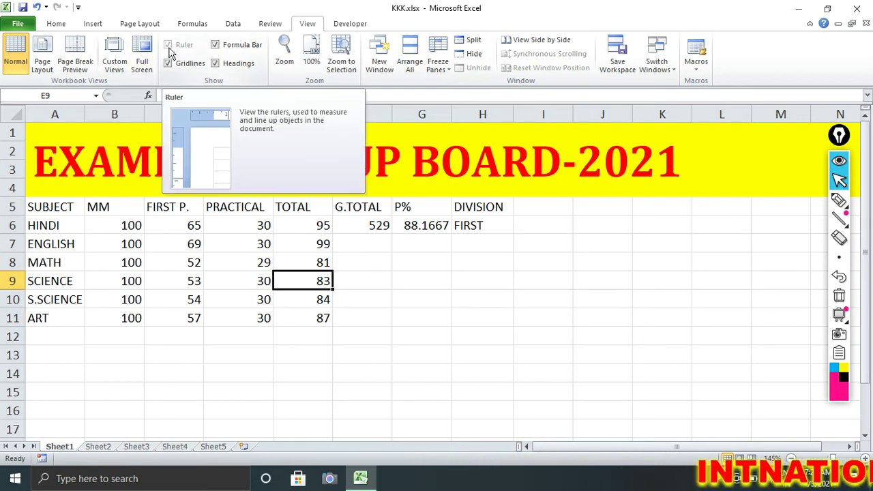
left_click(38, 64)
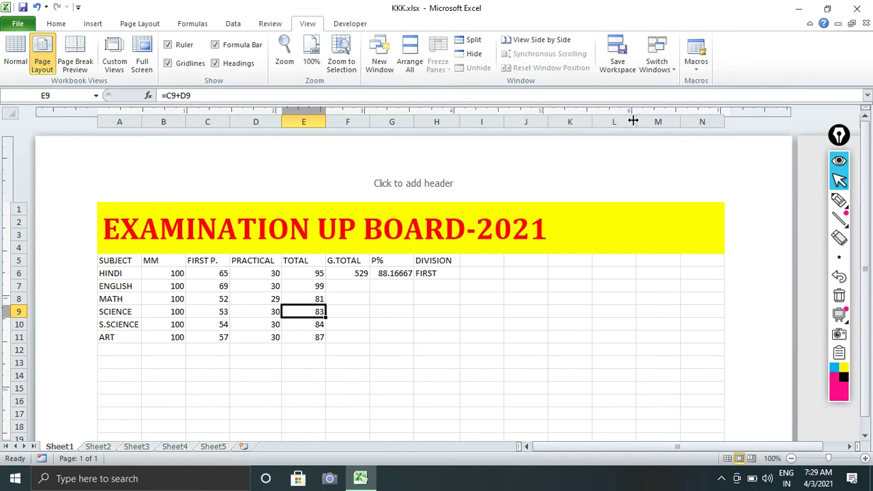
left_click(181, 49)
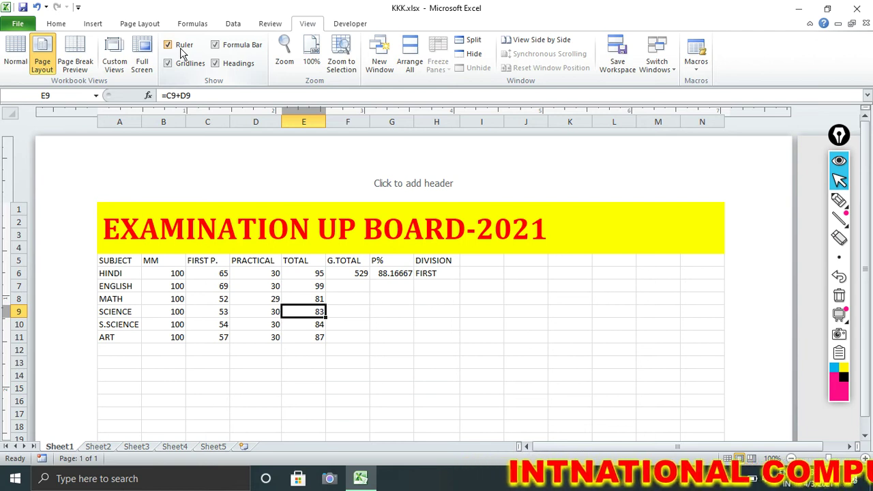
left_click(15, 58)
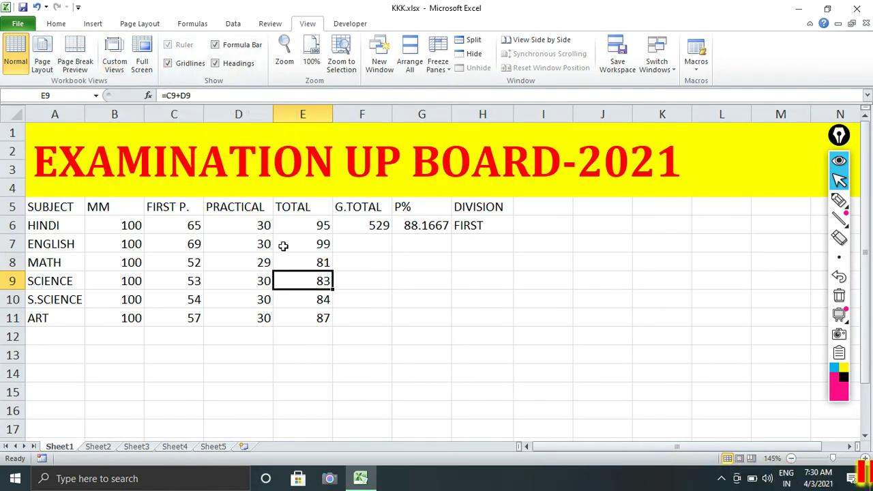
left_click_drag(282, 208, 294, 354)
left_click_drag(68, 266, 552, 266)
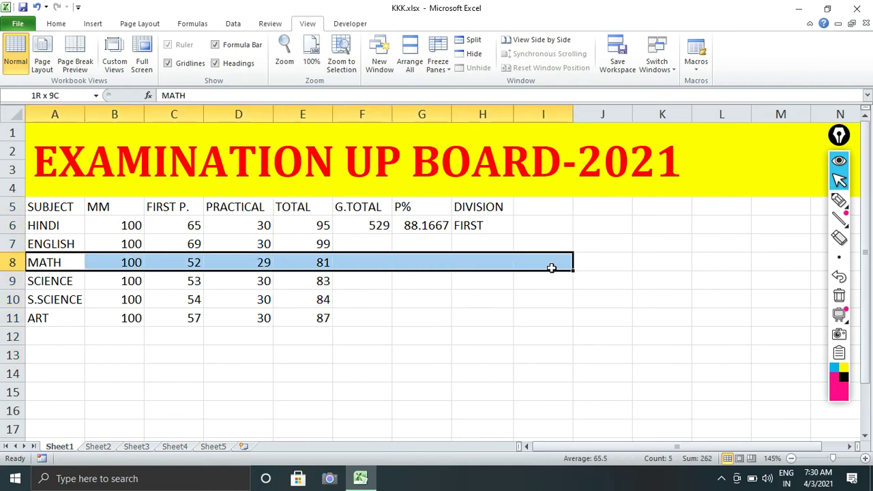
left_click_drag(253, 203, 258, 392)
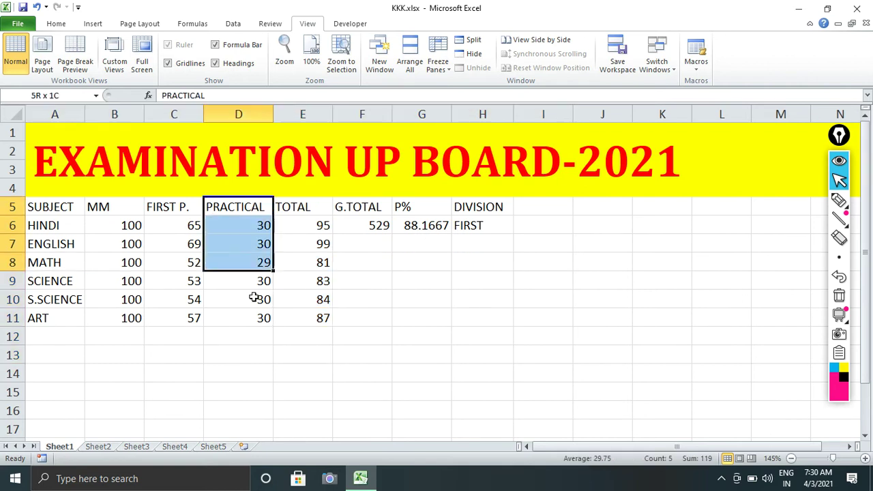
left_click(20, 229)
left_click(111, 244)
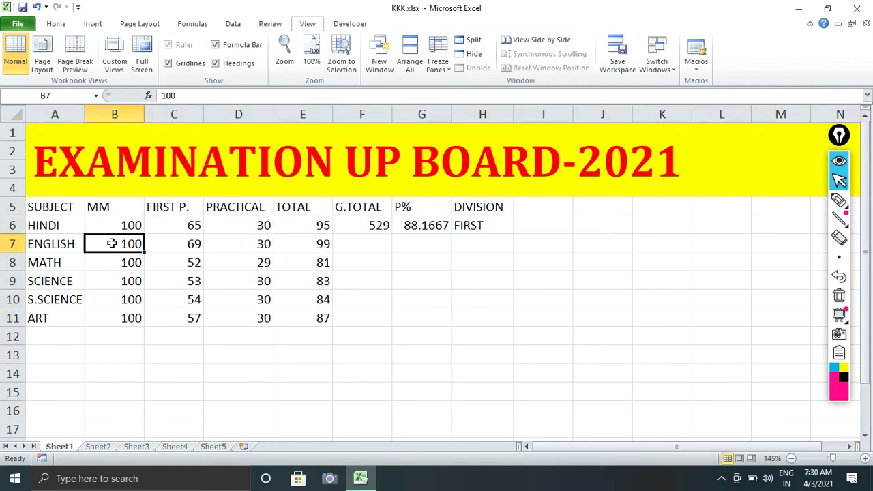
left_click(176, 68)
left_click(233, 338)
left_click(473, 302)
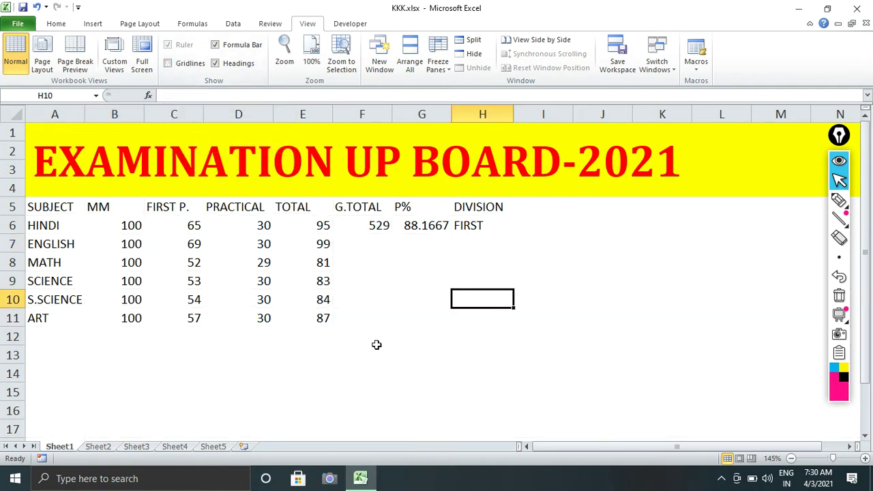
left_click(315, 331)
left_click(231, 240)
left_click_drag(62, 206, 543, 338)
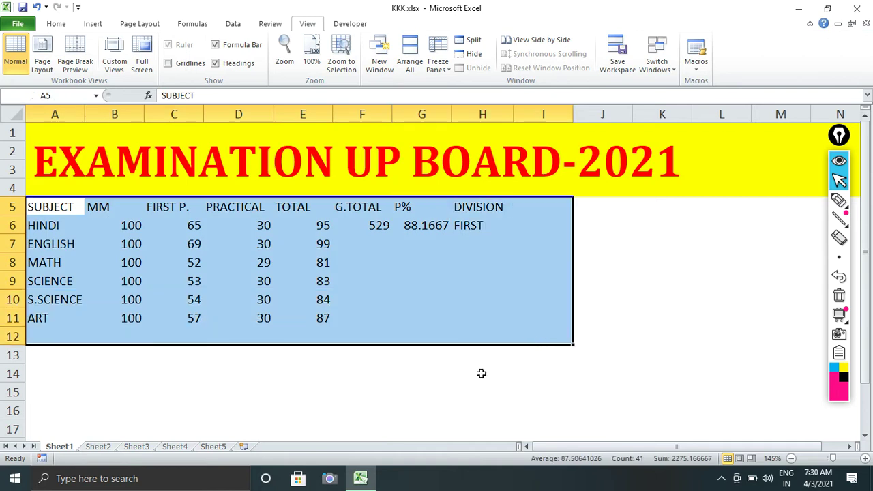
left_click(423, 390)
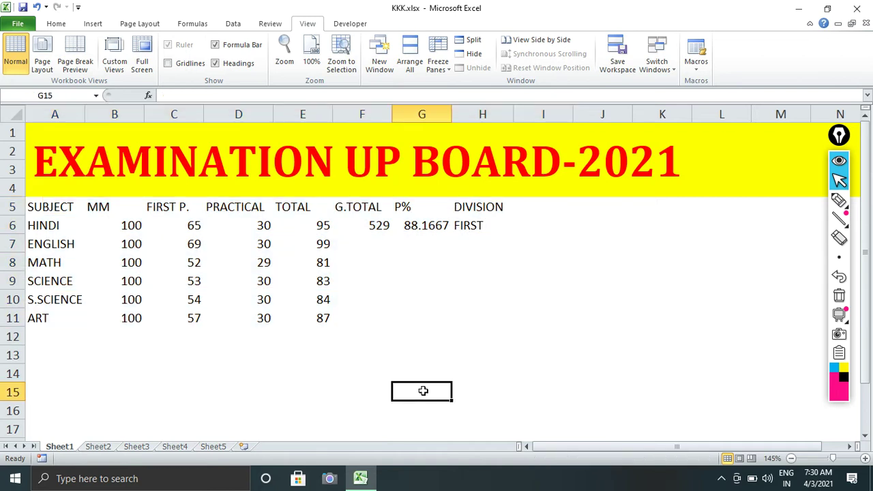
left_click(181, 68)
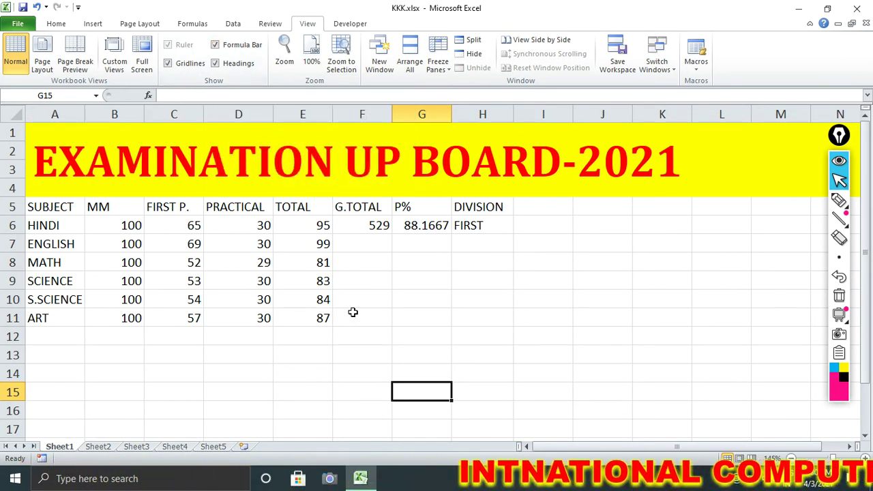
left_click(385, 227)
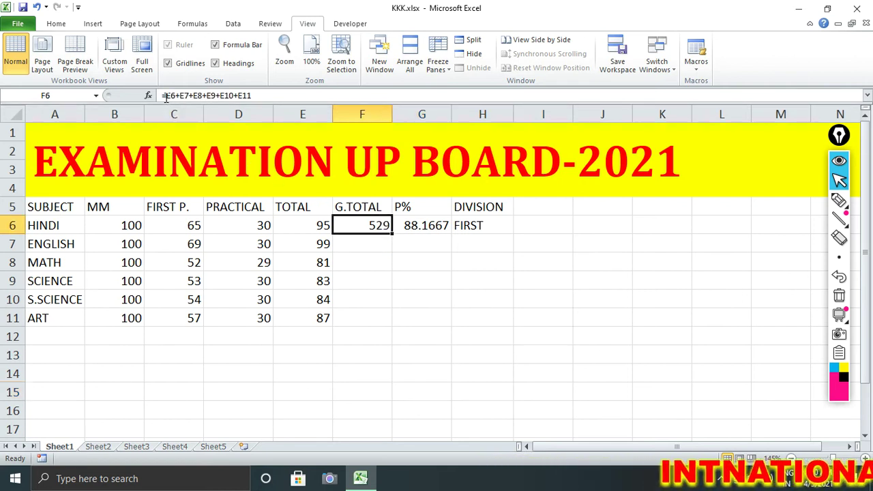
left_click_drag(164, 95, 256, 99)
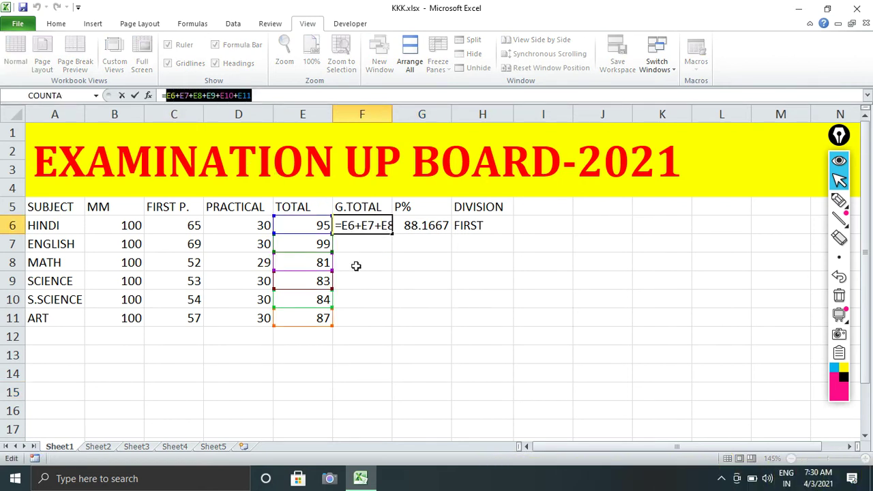
key("Escape")
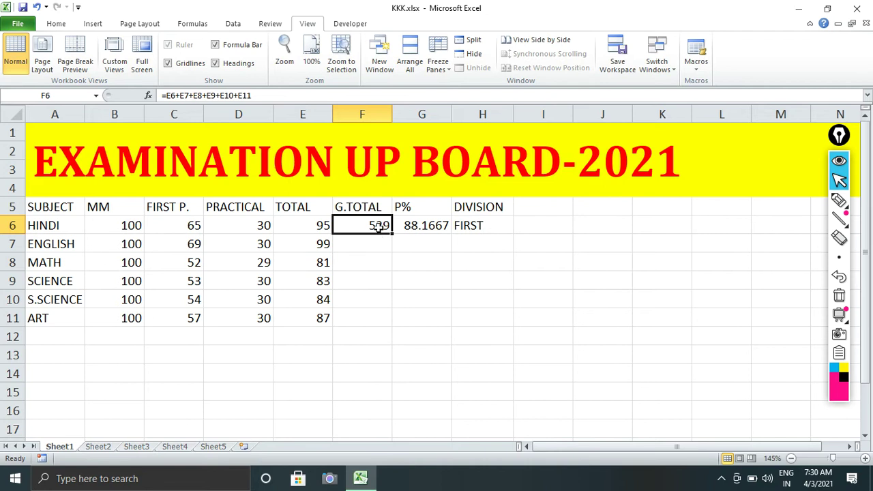
left_click(238, 48)
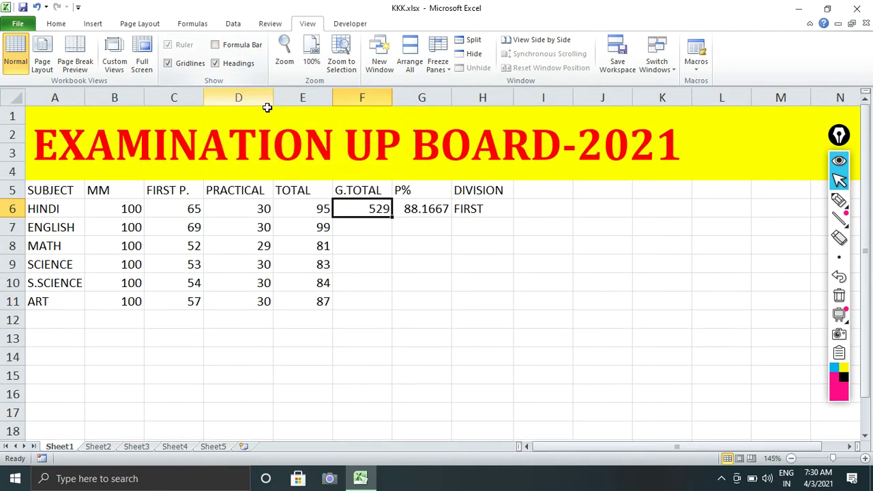
left_click(398, 219)
left_click(413, 211)
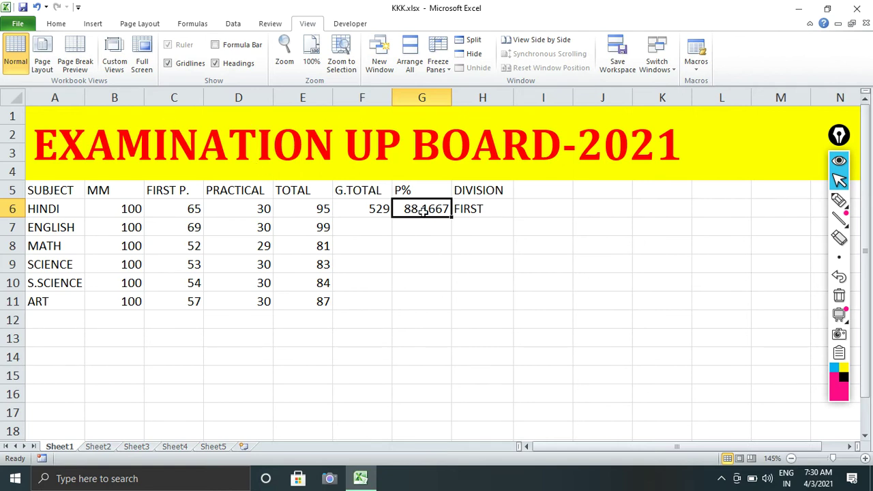
left_click(473, 210)
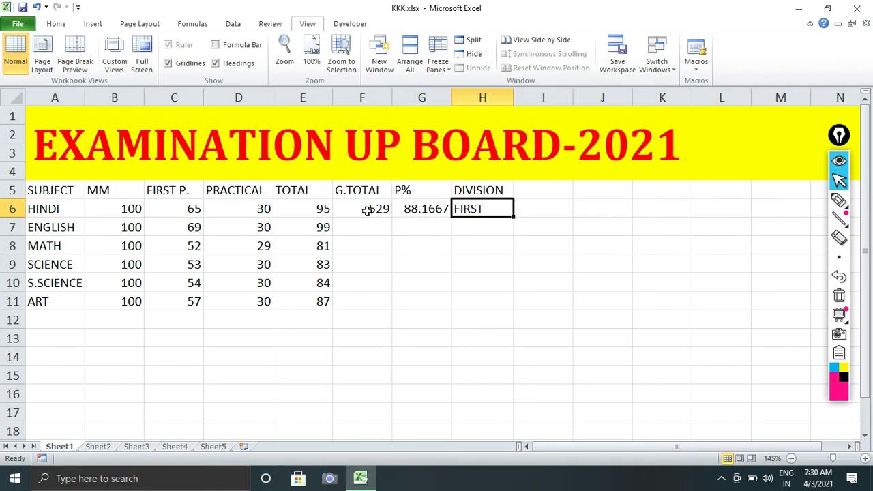
left_click(367, 211)
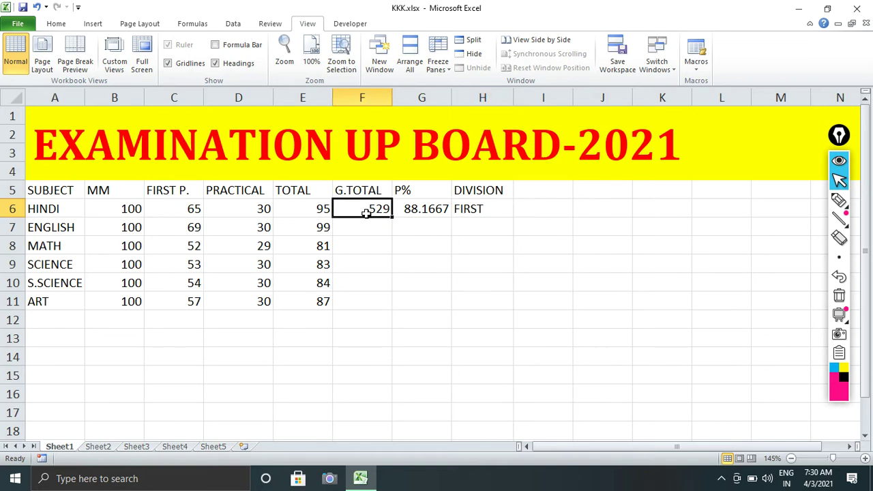
left_click(214, 45)
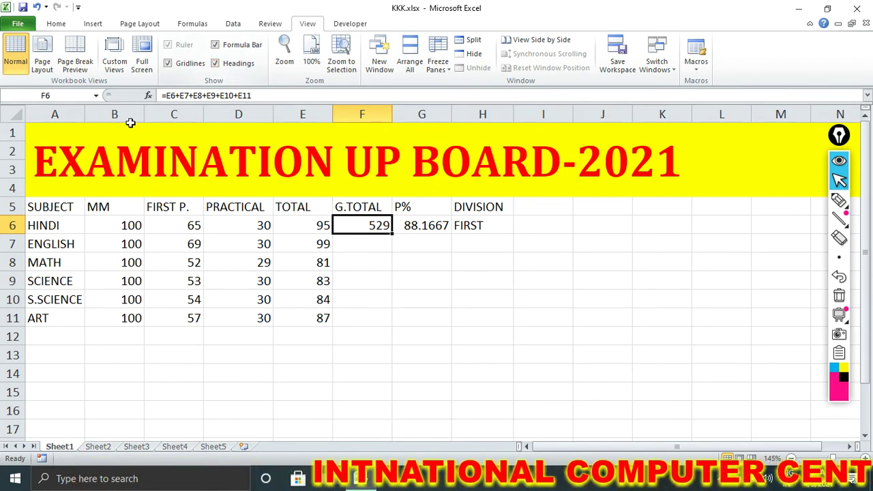
Draw red highlighter ticks over column letters A and B with the screen annotation pen.
left_click(846, 199)
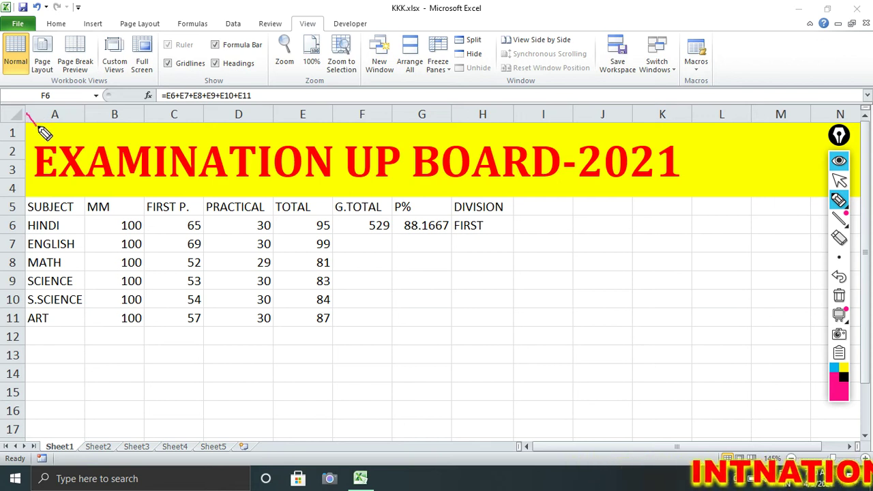
left_click_drag(26, 115, 120, 123)
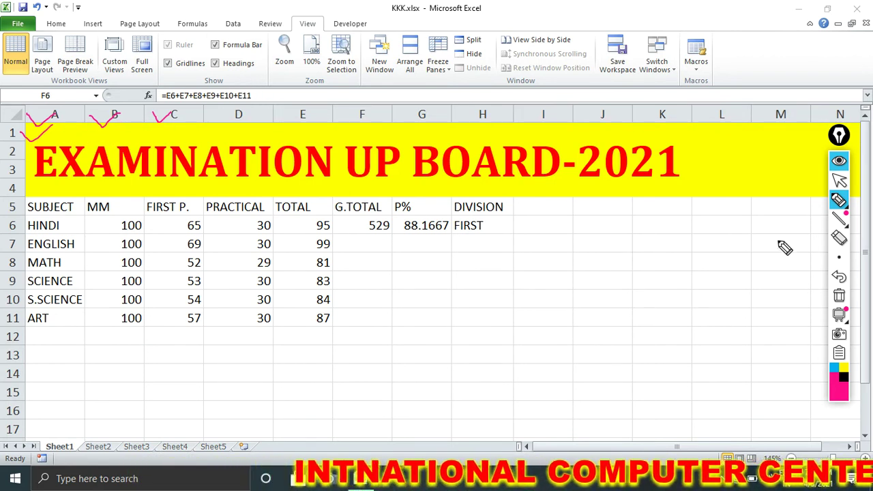
left_click(839, 295)
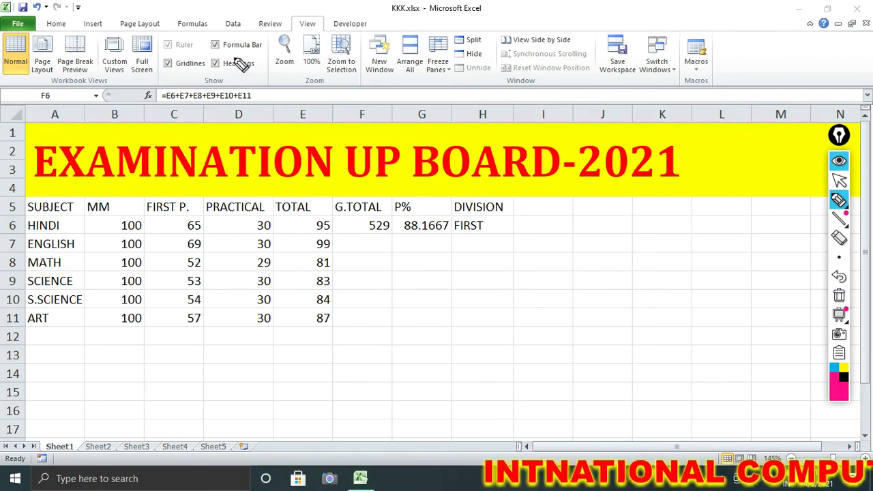
left_click(838, 179)
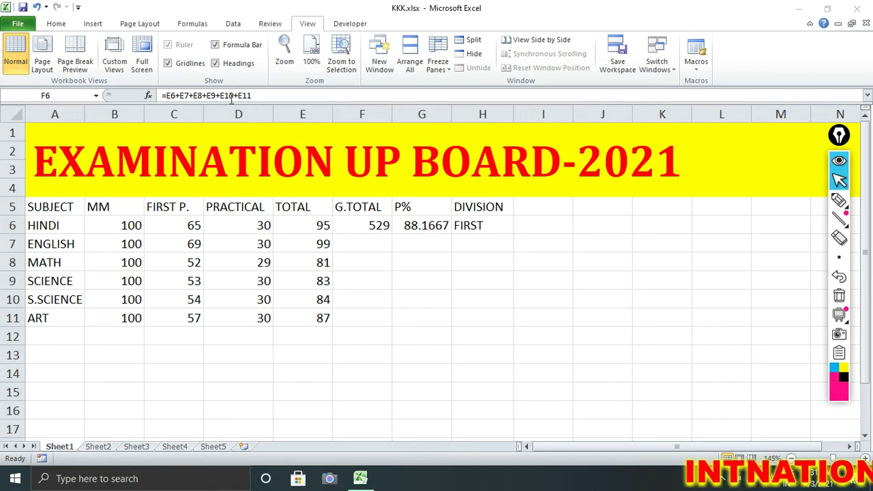
left_click(235, 68)
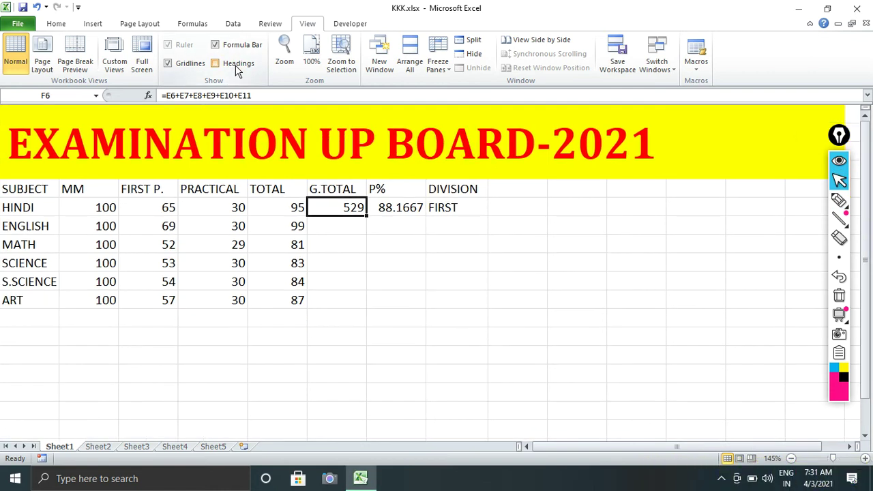
left_click(236, 68)
left_click(237, 70)
left_click(237, 71)
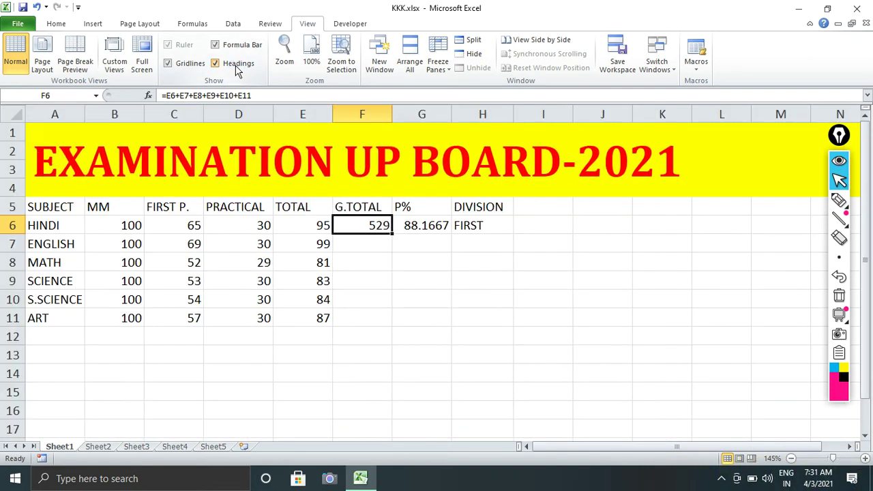
left_click(236, 68)
left_click(236, 68)
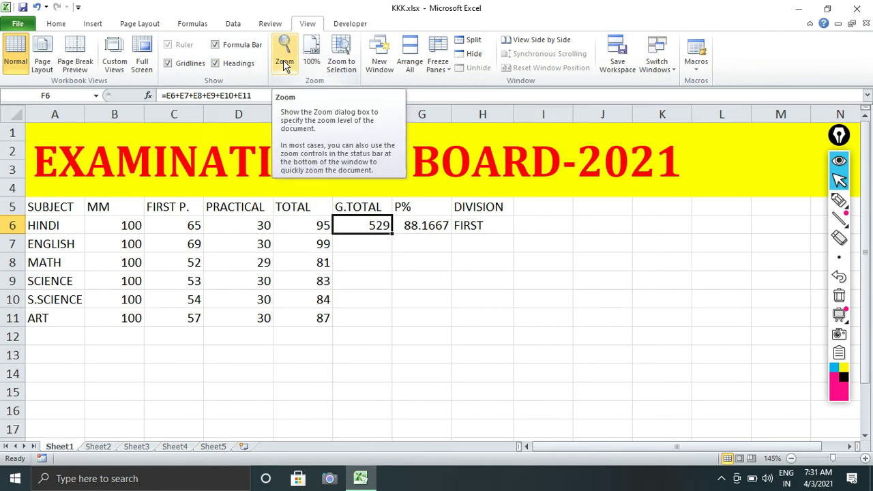
Select cells D6, G10, E11, E8, F11 and G11 in turn.
left_click(261, 232)
left_click(429, 304)
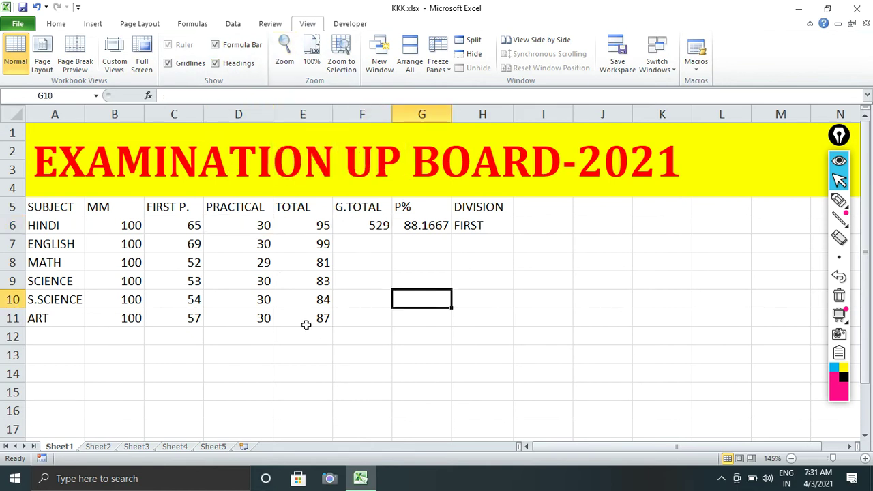
left_click(306, 320)
left_click(294, 264)
left_click(358, 315)
left_click(412, 319)
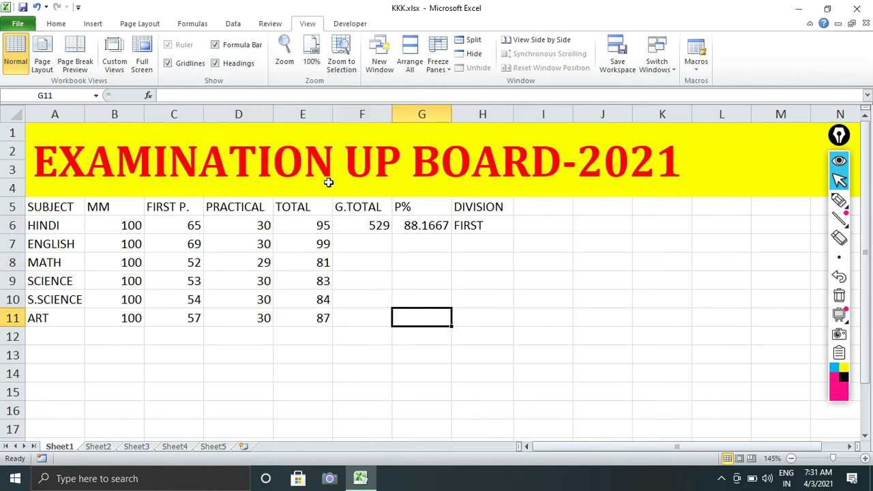
Open the Zoom dialog, close it unchanged, then reopen and reposition it over the sheet.
left_click(285, 58)
left_click_drag(463, 181, 434, 178)
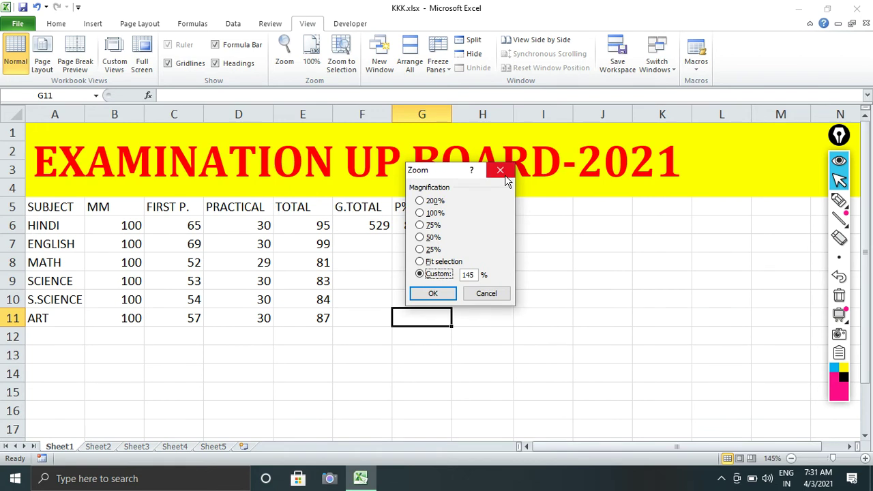
left_click(502, 172)
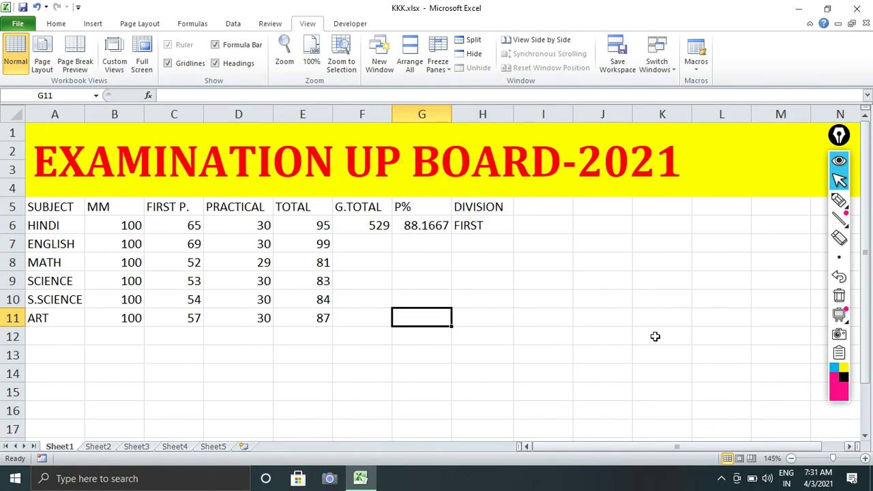
left_click(287, 62)
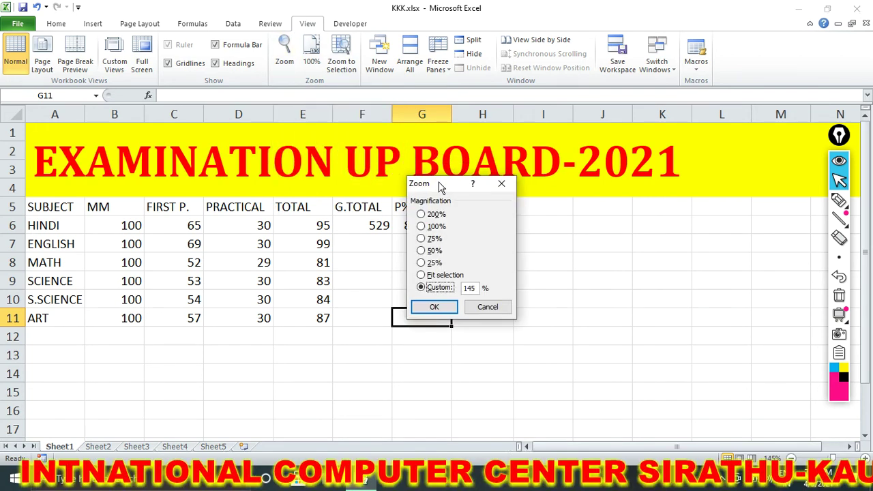
left_click_drag(440, 172, 540, 154)
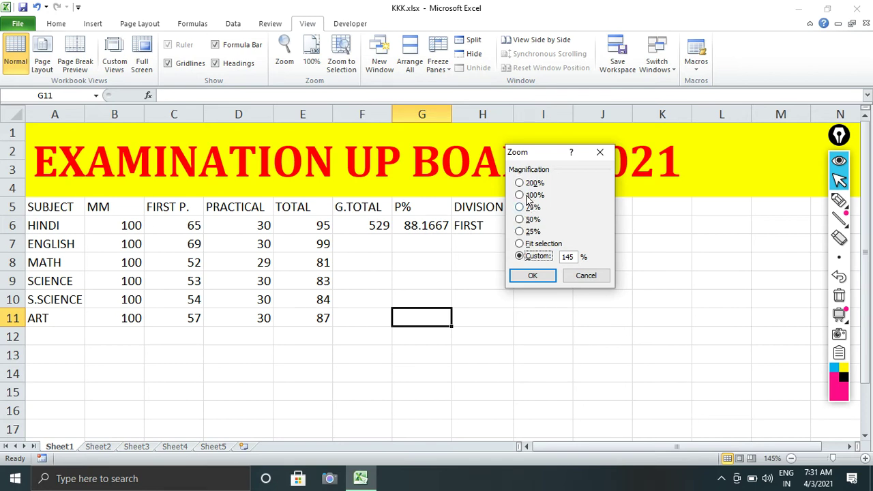
left_click_drag(542, 158, 436, 167)
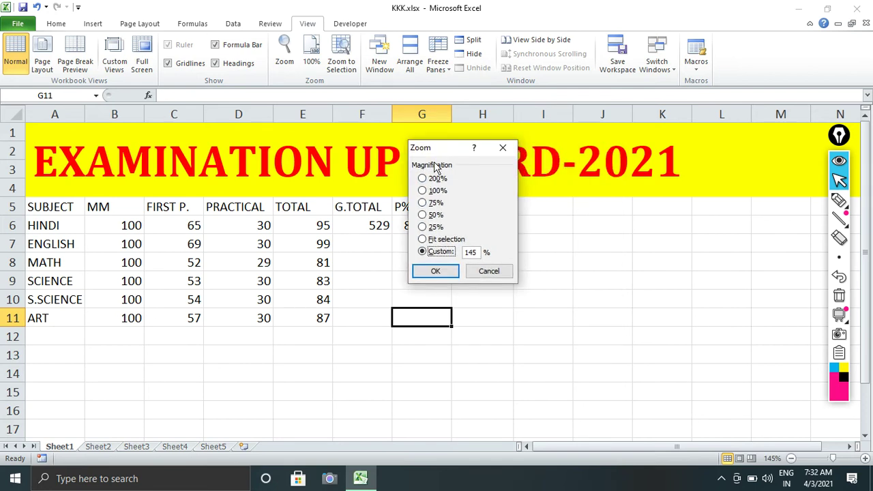
Try a custom 500% zoom, dismiss the out-of-range error, then apply 300%.
left_click(839, 200)
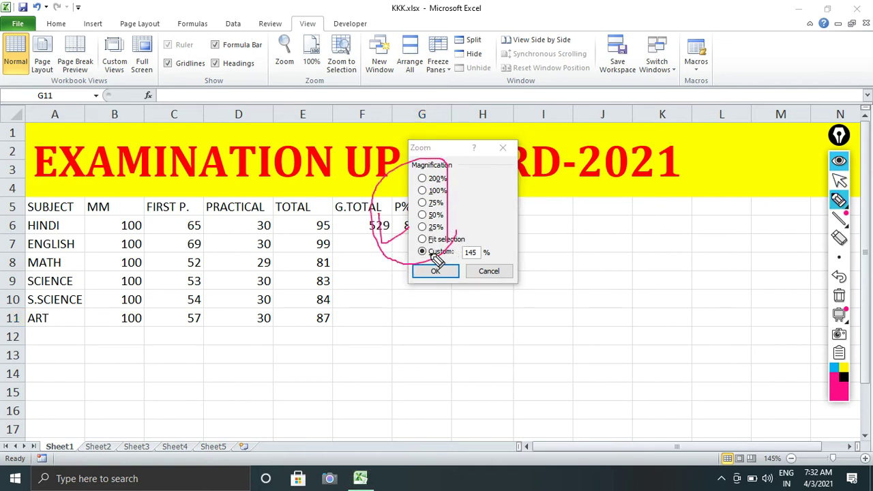
left_click(838, 294)
left_click(841, 183)
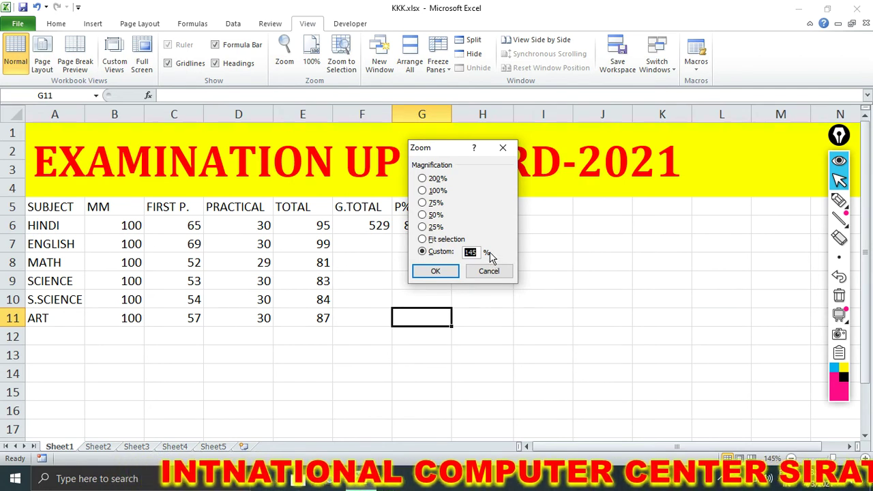
type("5")
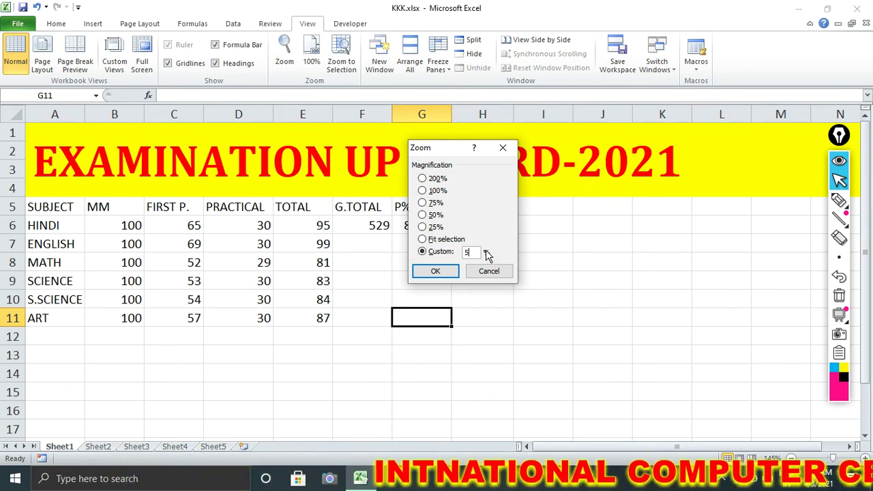
type("00")
left_click(451, 276)
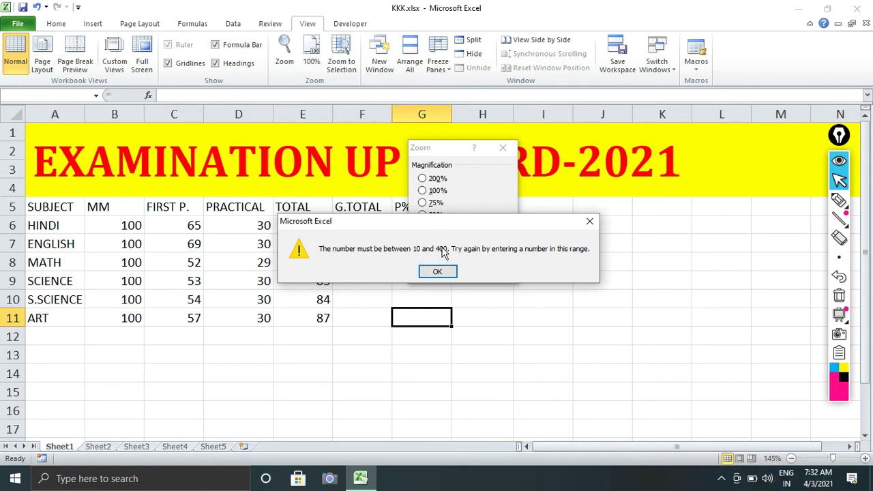
left_click(589, 226)
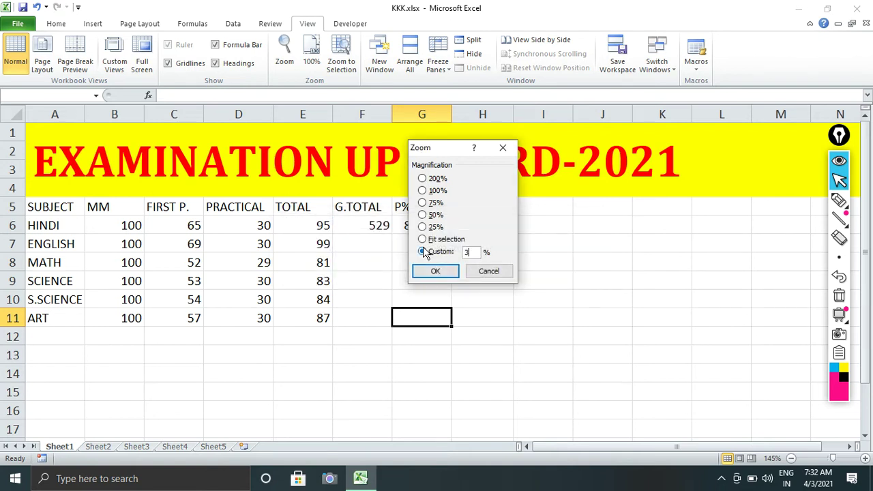
type("00")
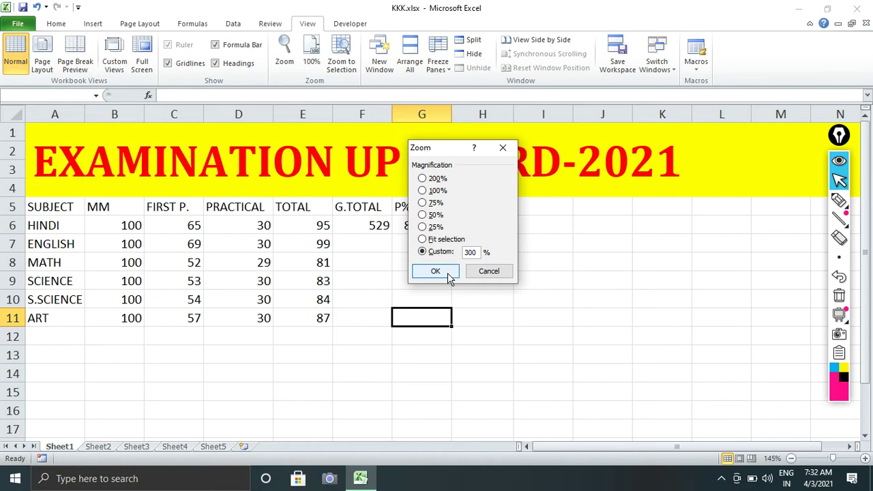
left_click(435, 272)
Reset the sheet to 100% zoom, then zoom to the selected cell.
scroll(306, 229, "up", 1)
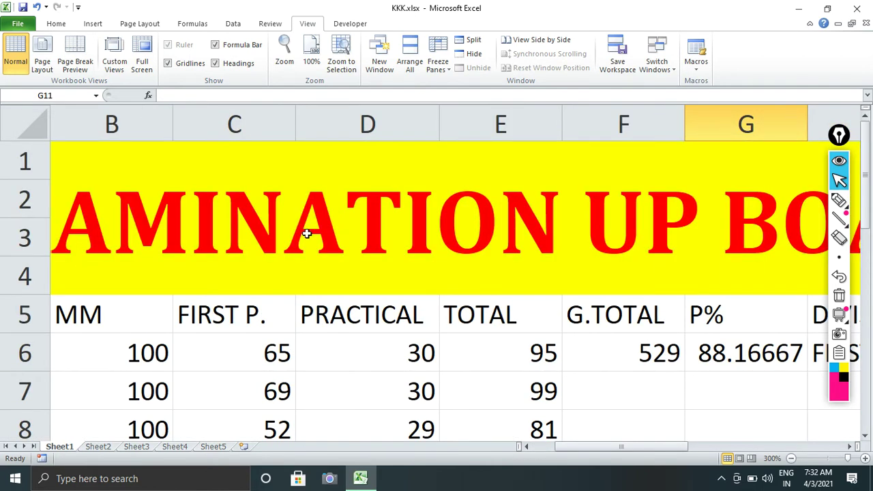
scroll(309, 236, "down", 1)
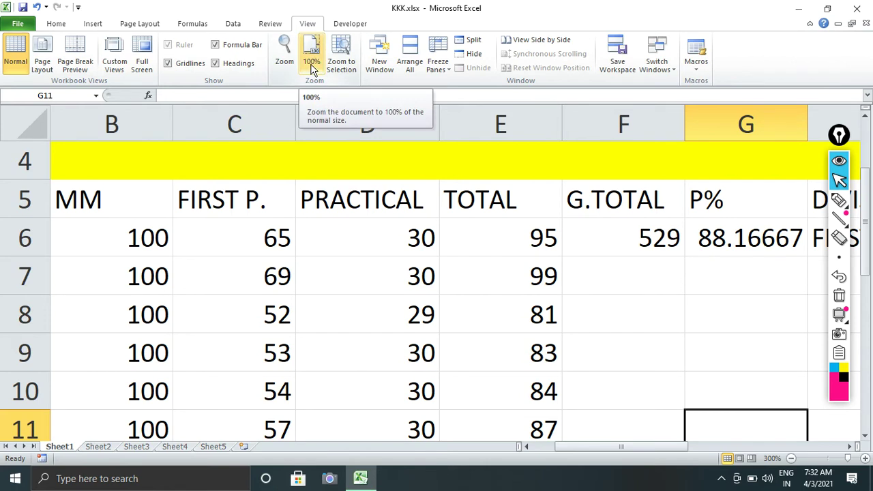
left_click(312, 68)
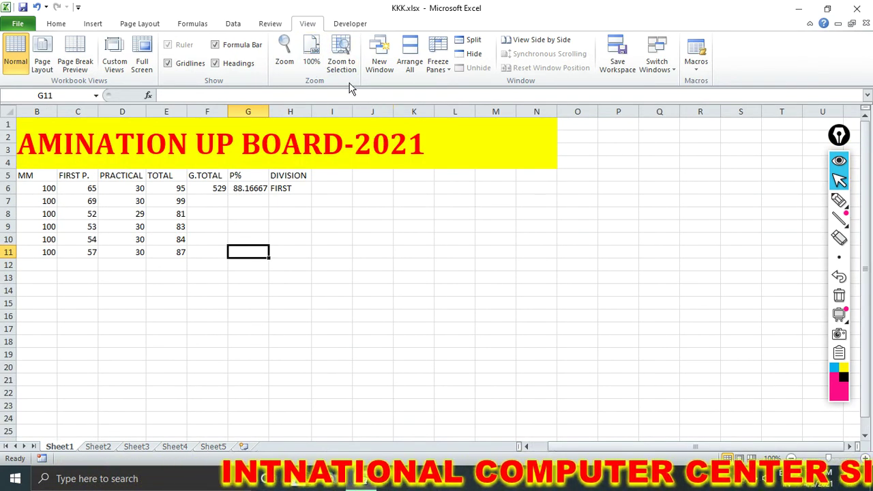
left_click(341, 63)
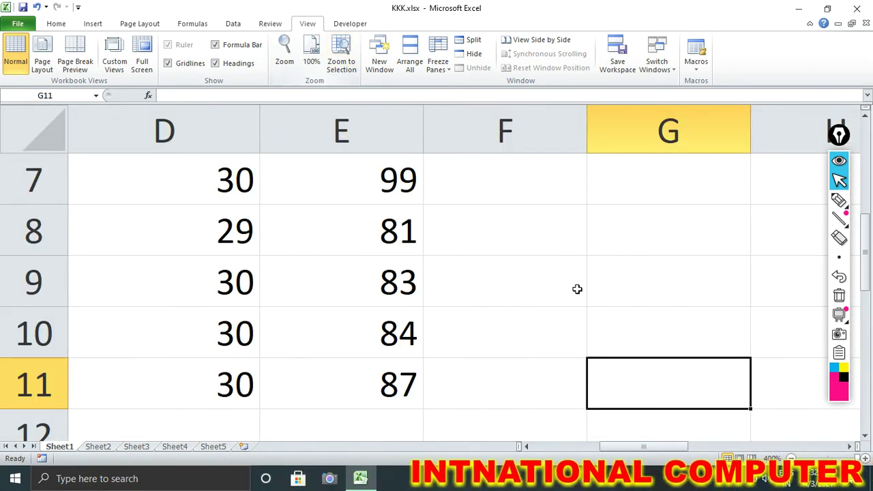
Return the sheet to 100% and Ctrl+scroll up to 130% magnification.
left_click(840, 201)
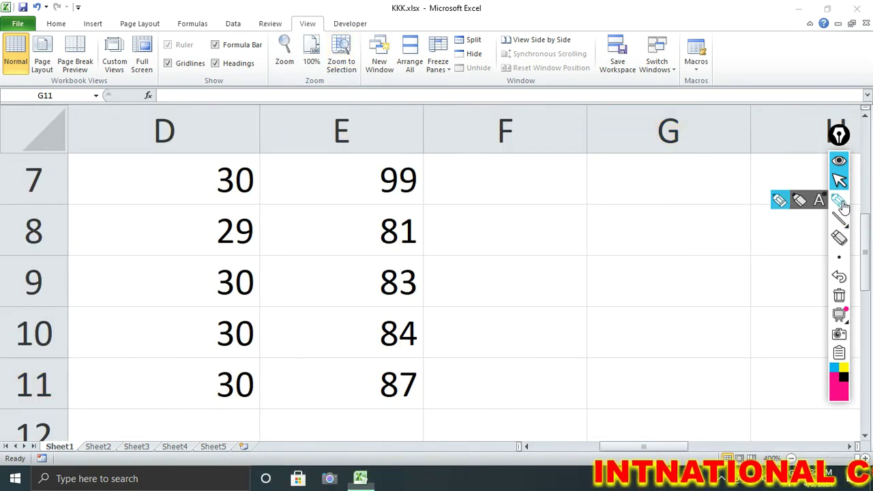
mouse_move(860, 442)
left_mouse_down()
mouse_move(787, 442)
mouse_move(843, 442)
left_mouse_up()
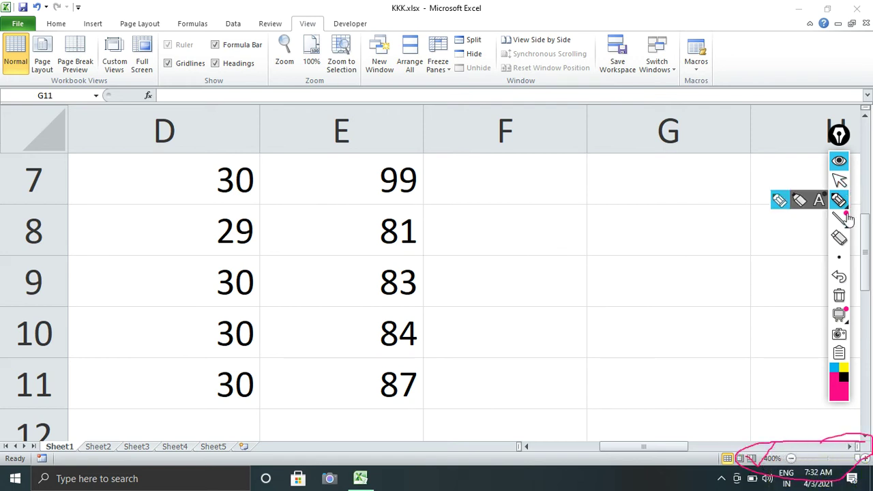
left_click(839, 296)
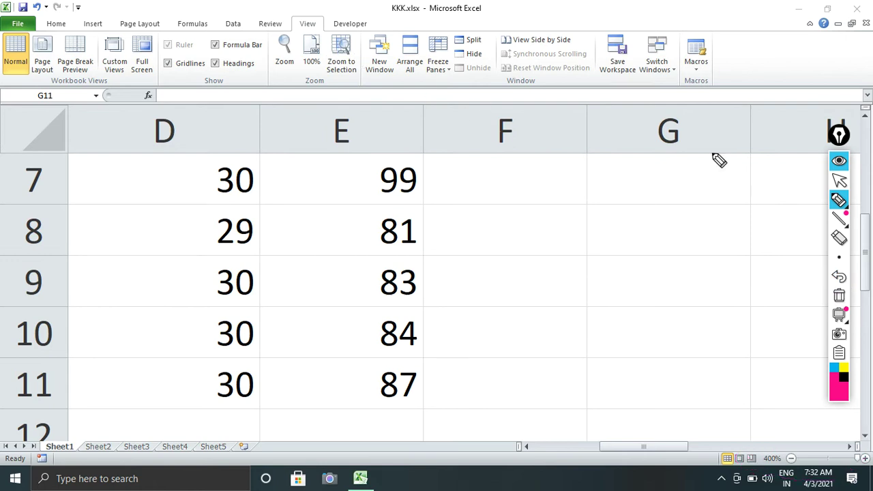
left_click(838, 179)
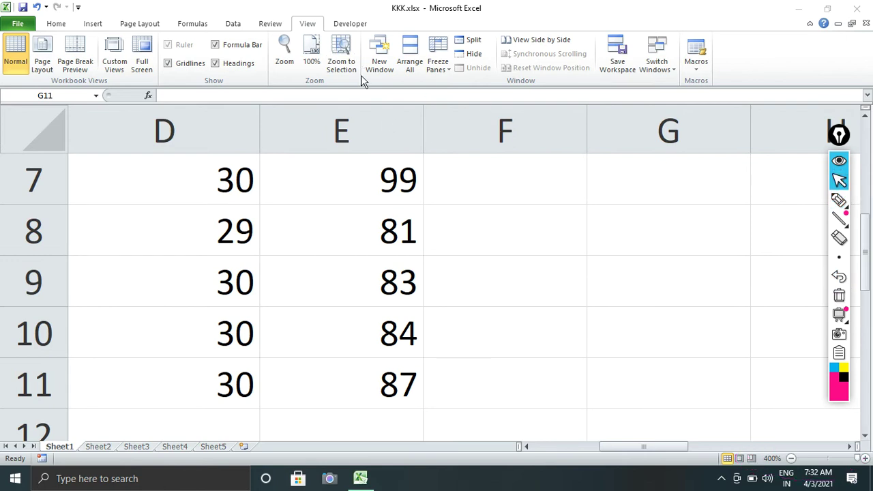
left_click(311, 63)
scroll(175, 202, "up", 2)
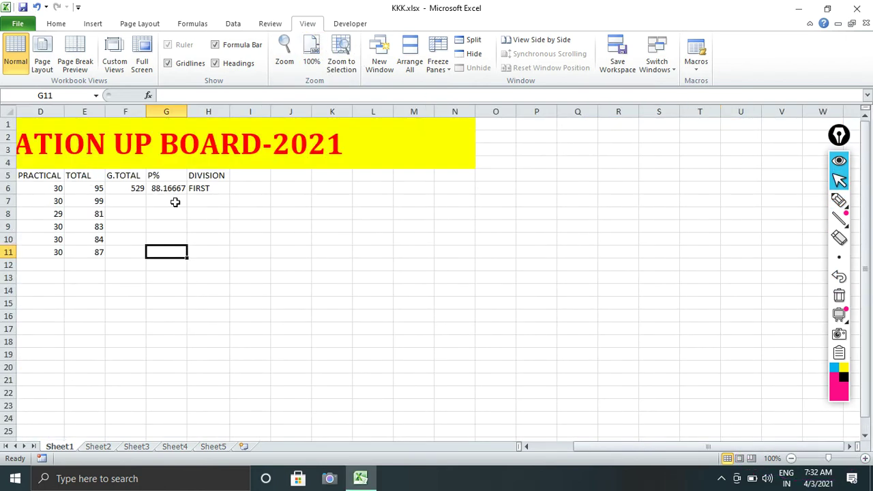
scroll(205, 214, "up", 2, "ctrl")
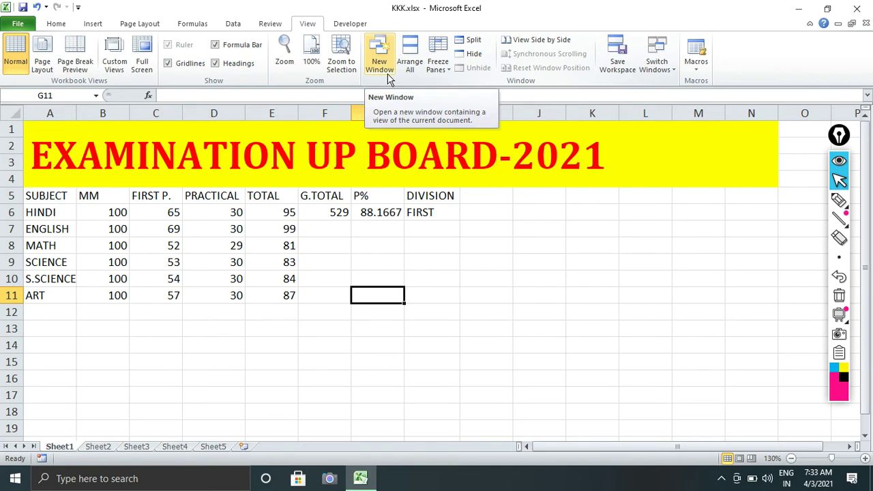
Restore Excel to a window, open a second KKK.xlsx window and move it aside.
left_click(198, 228)
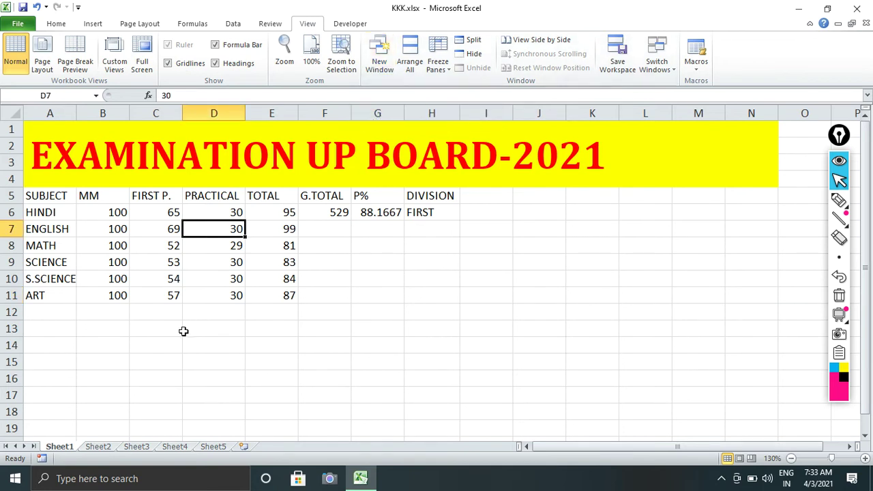
left_click(827, 8)
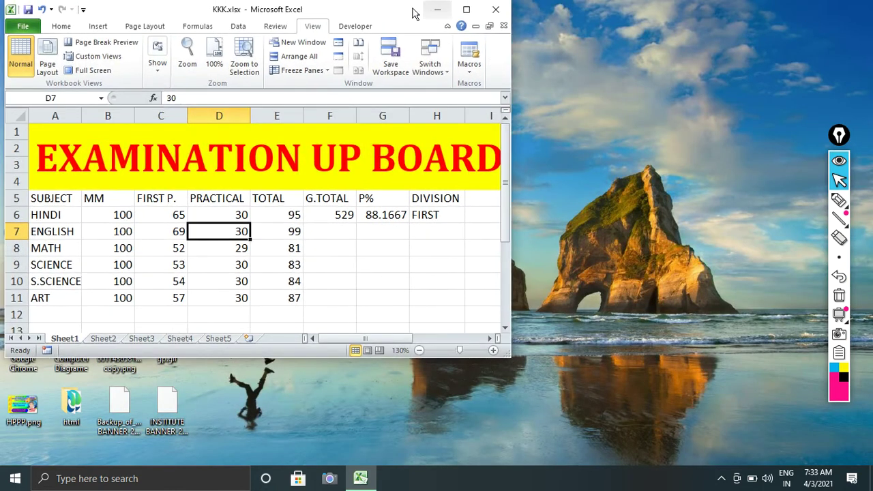
mouse_move(391, 12)
left_mouse_down()
mouse_move(528, 71)
mouse_move(448, 45)
left_mouse_up()
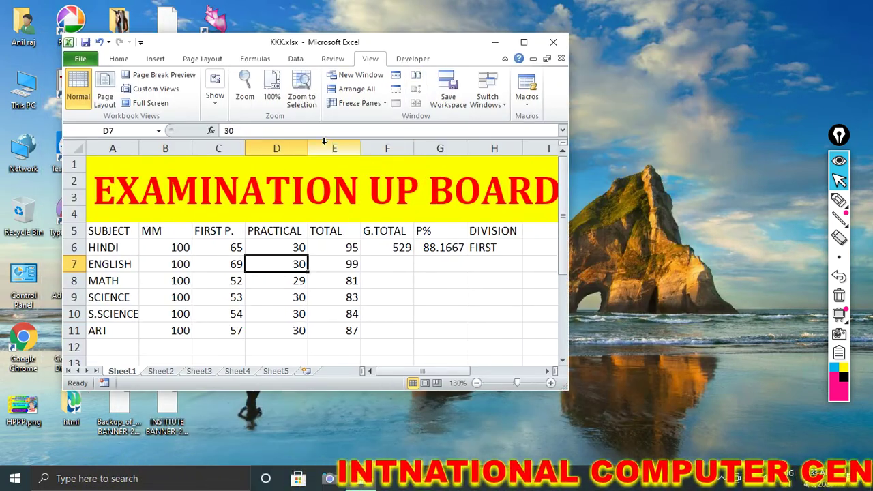
left_click(347, 76)
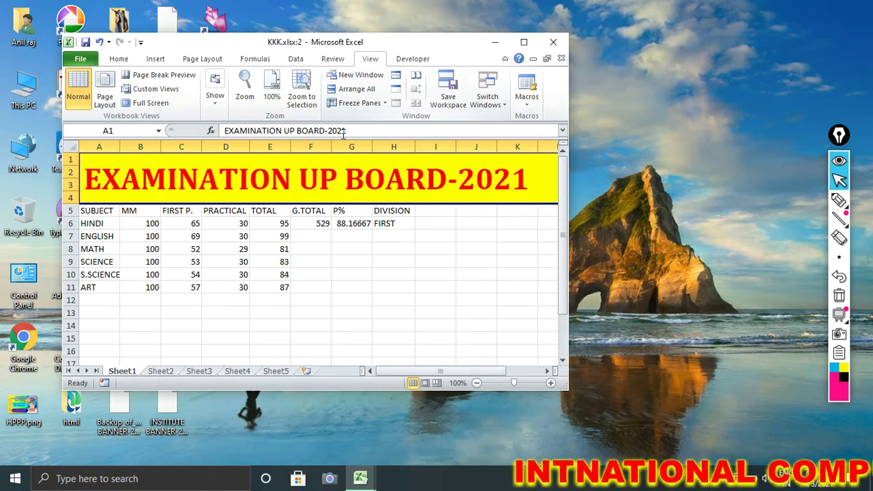
left_click_drag(392, 46, 470, 65)
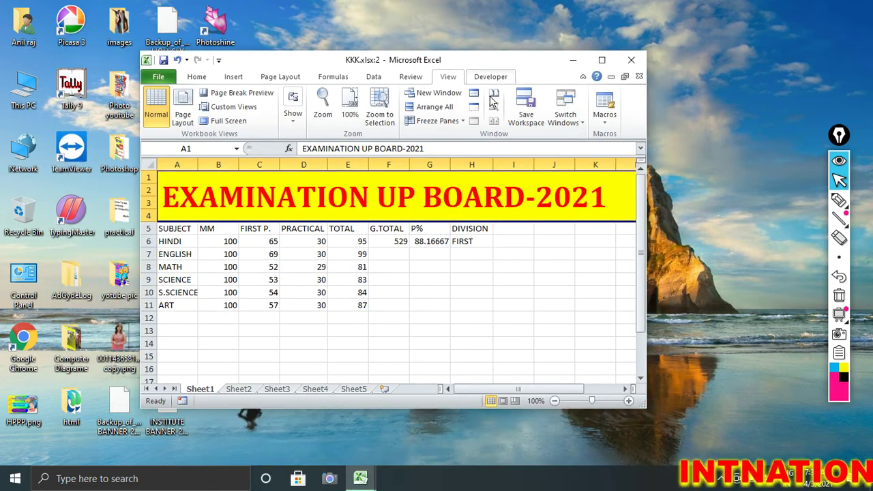
left_click(624, 77)
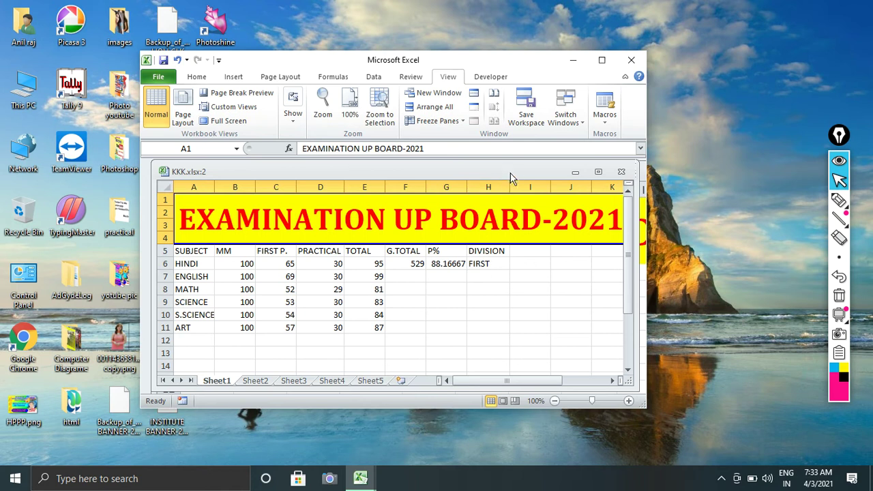
mouse_move(512, 179)
left_mouse_down()
mouse_move(577, 261)
mouse_move(621, 251)
left_mouse_up()
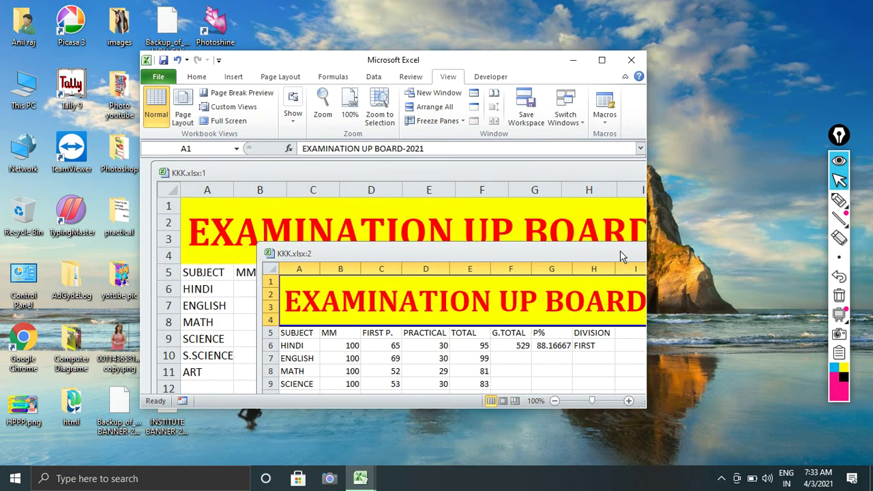
Open a third KKK.xlsx window, arrange the windows, and maximize KKK.xlsx:2.
left_click(430, 93)
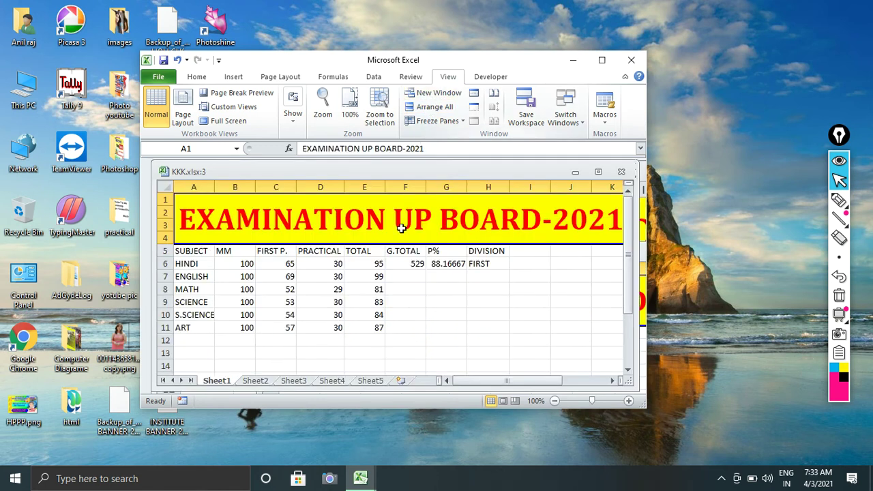
left_click_drag(423, 177, 455, 334)
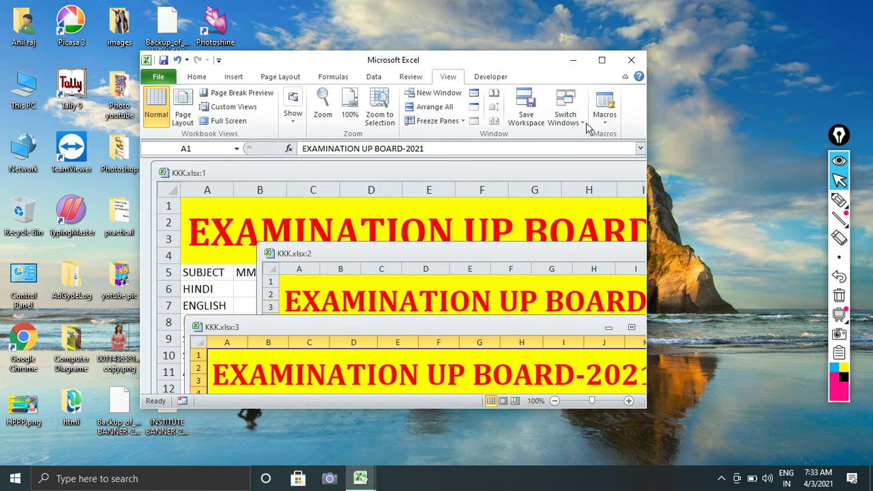
left_click(600, 62)
mouse_move(376, 279)
left_mouse_down()
mouse_move(565, 291)
mouse_move(607, 305)
left_mouse_up()
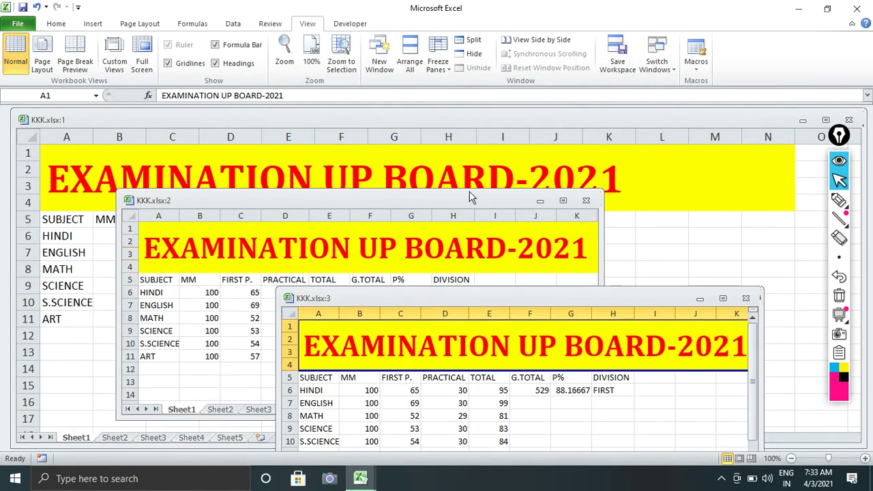
mouse_move(461, 205)
left_mouse_down()
mouse_move(386, 212)
mouse_move(434, 210)
left_mouse_up()
left_click(501, 210)
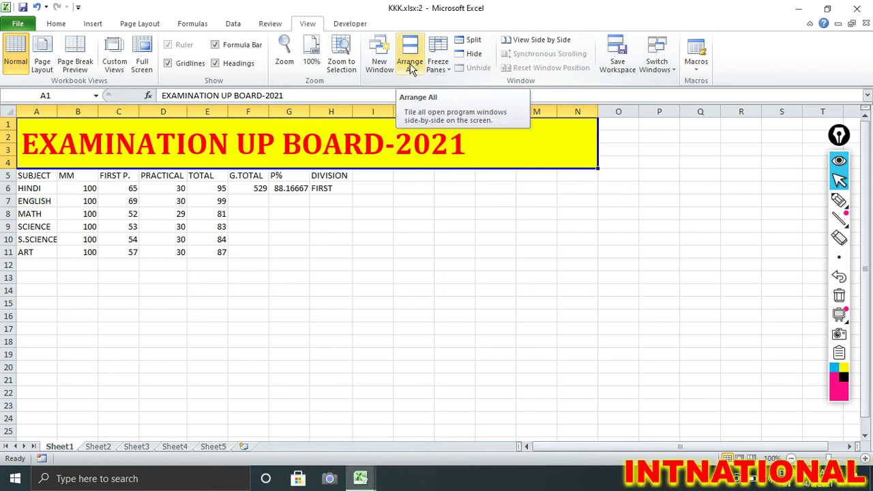
left_click(411, 69)
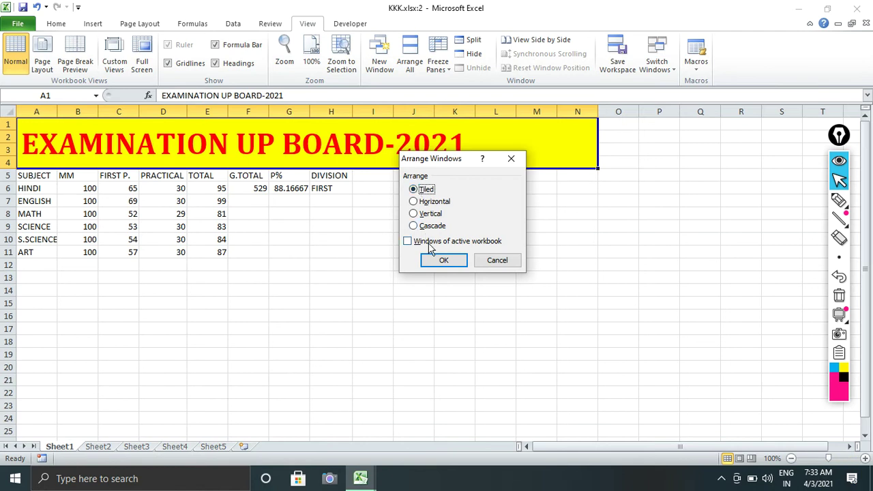
left_click(440, 260)
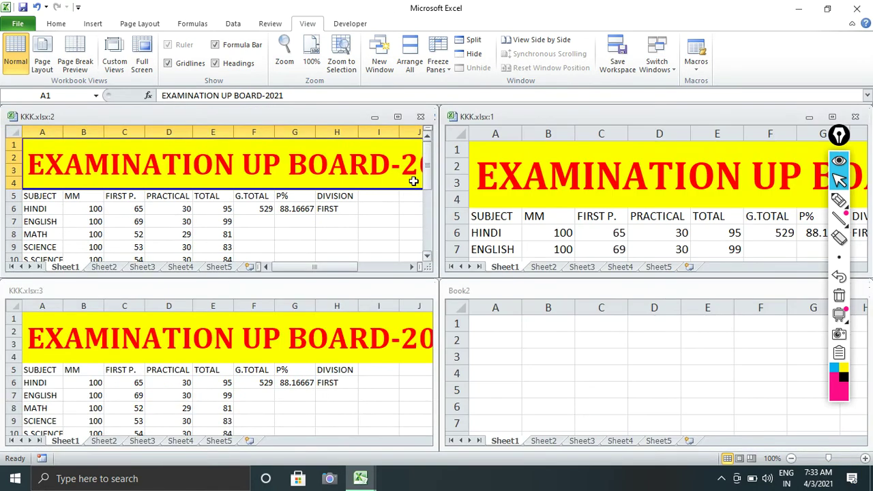
left_click(413, 71)
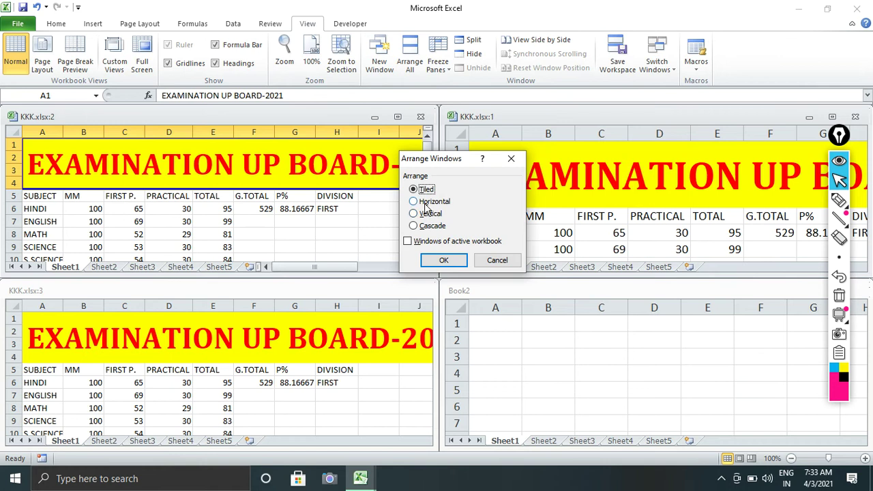
left_click(442, 261)
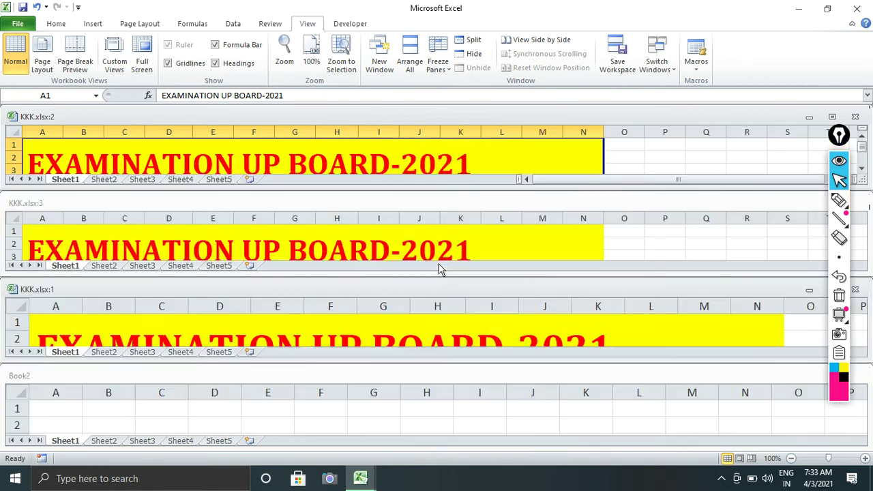
left_click(410, 64)
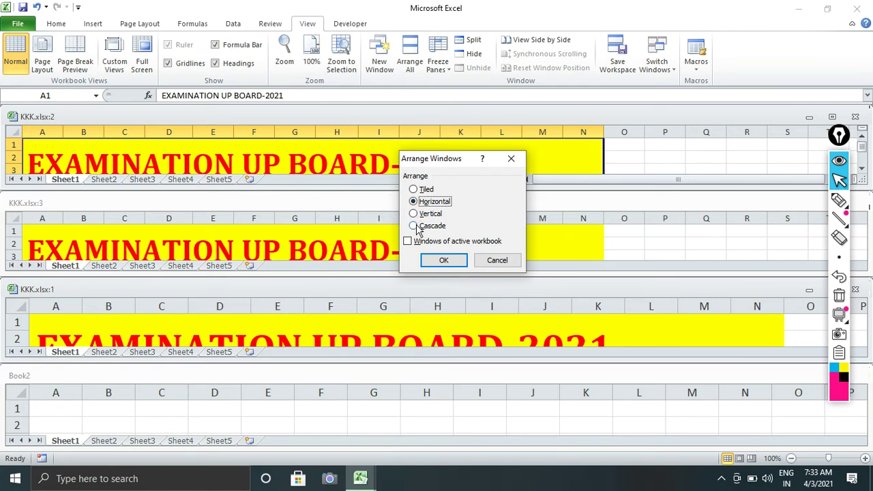
left_click(441, 260)
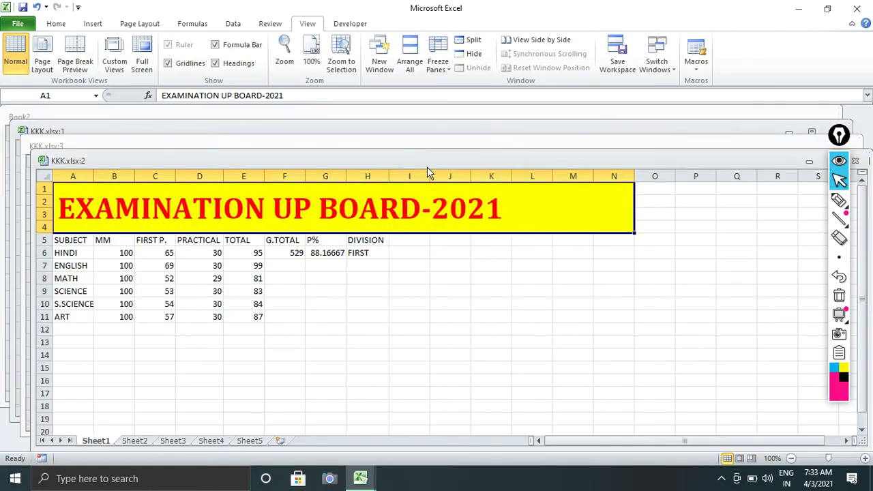
left_click_drag(427, 167, 434, 194)
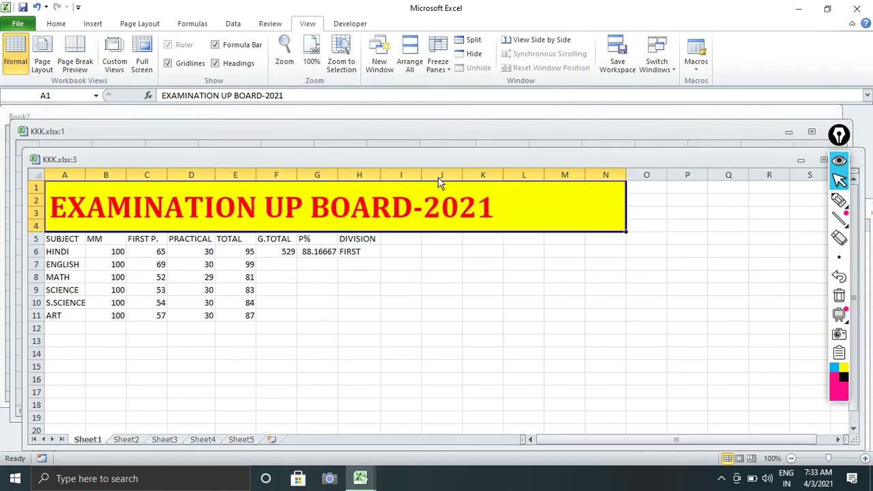
left_click_drag(438, 149, 435, 223)
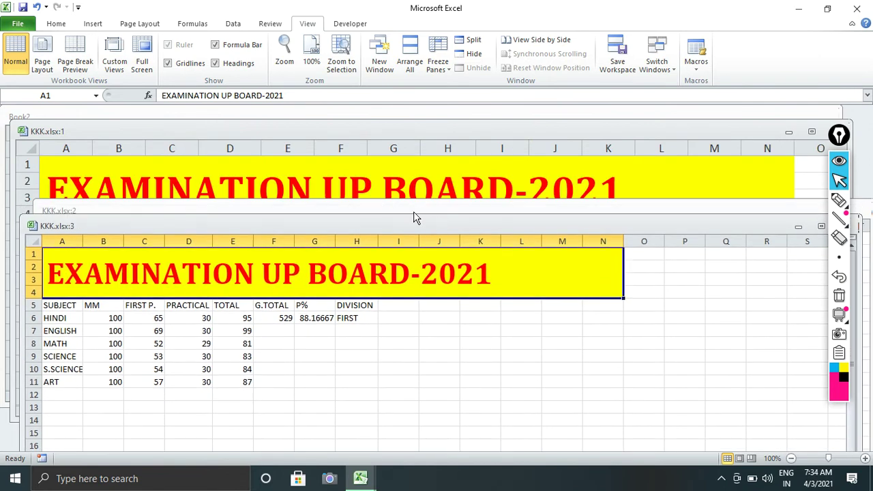
double_click(415, 216)
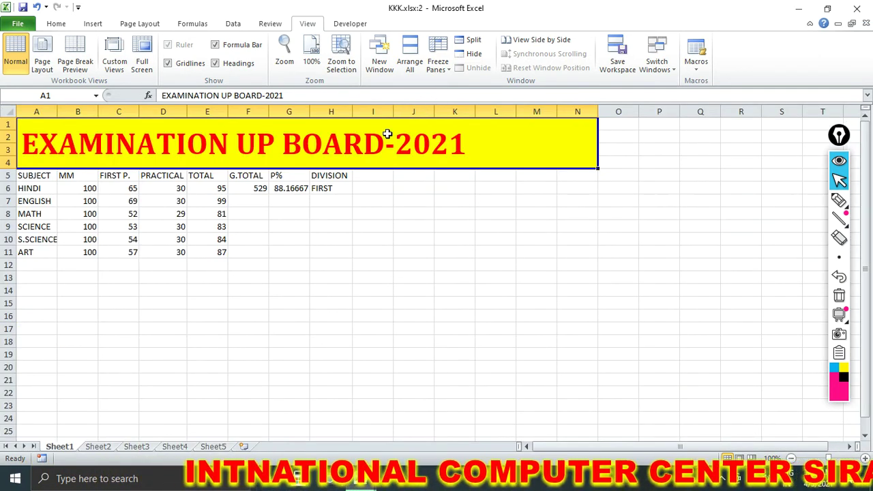
left_click(331, 200)
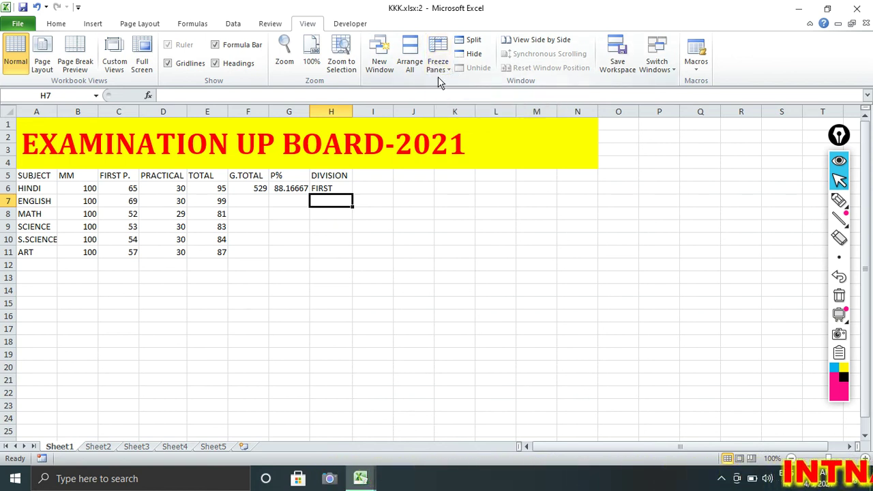
left_click(438, 68)
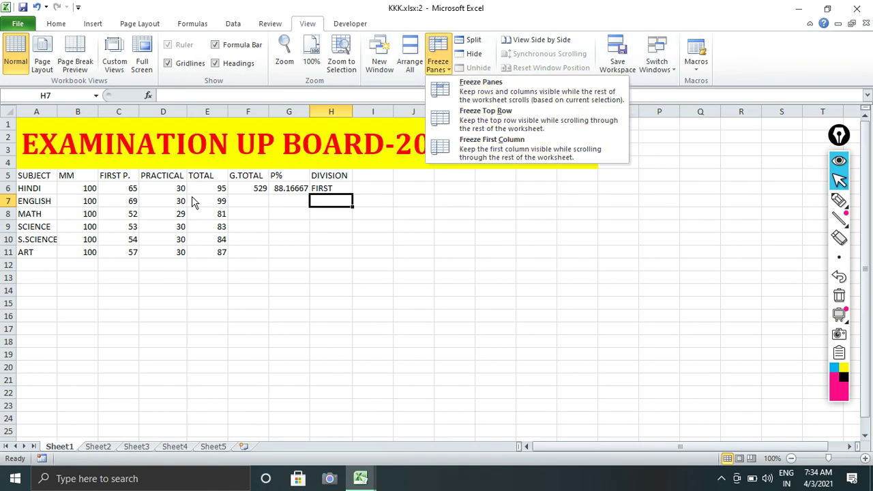
left_click(142, 188)
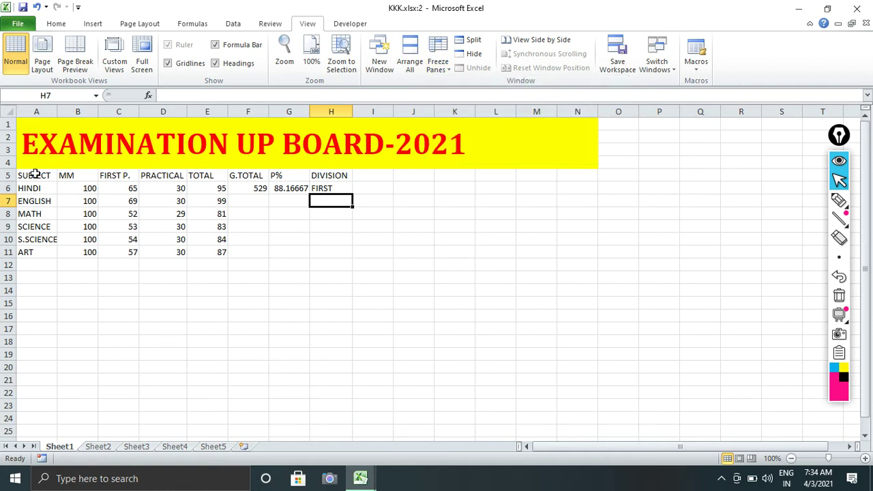
Unmerge and clear the EXAMINATION UP BOARD-2021 title, then delete rows 1–4.
left_click(93, 167)
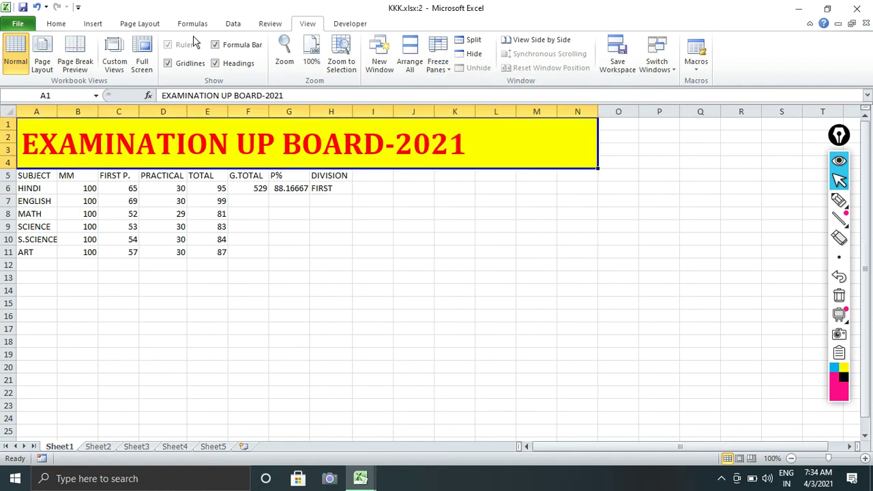
left_click(57, 24)
left_click(333, 65)
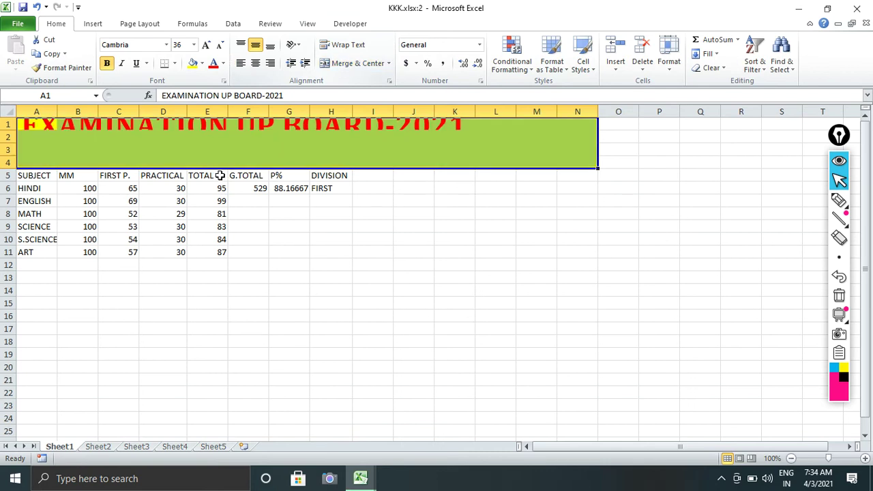
key("Delete")
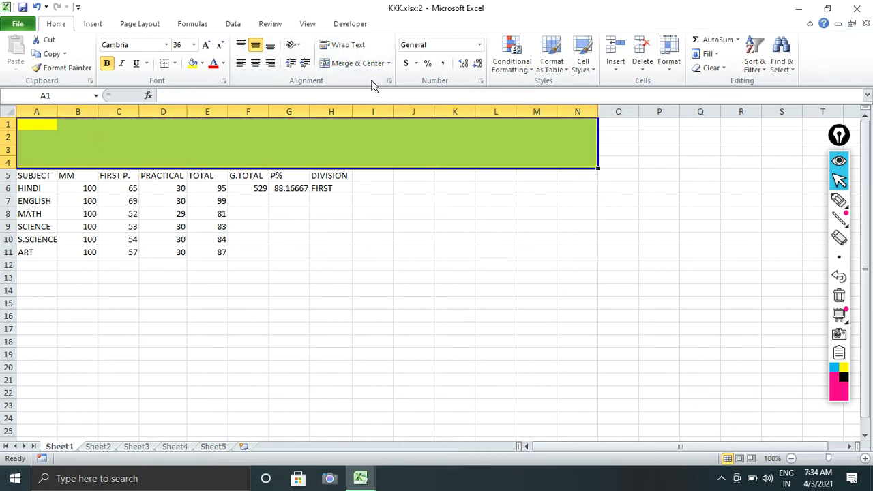
left_click(641, 68)
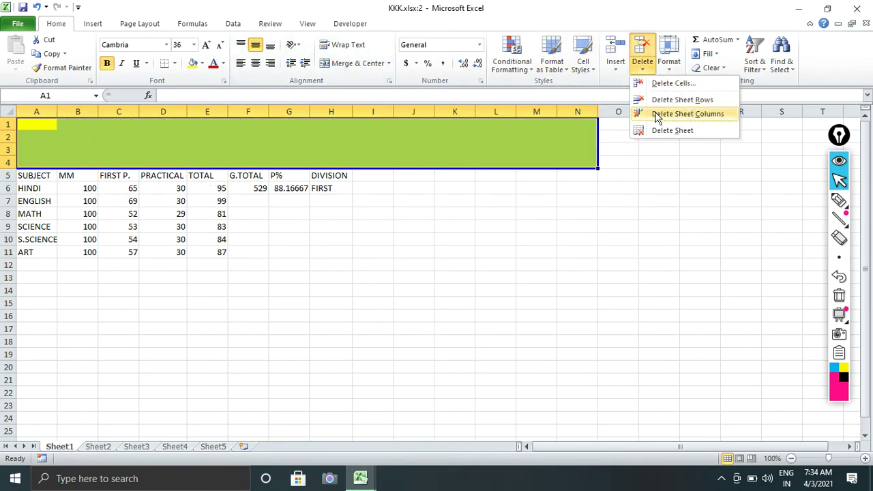
left_click(682, 99)
Bold the header row and the subject names HINDI to ART.
left_click(289, 175)
left_click(207, 176)
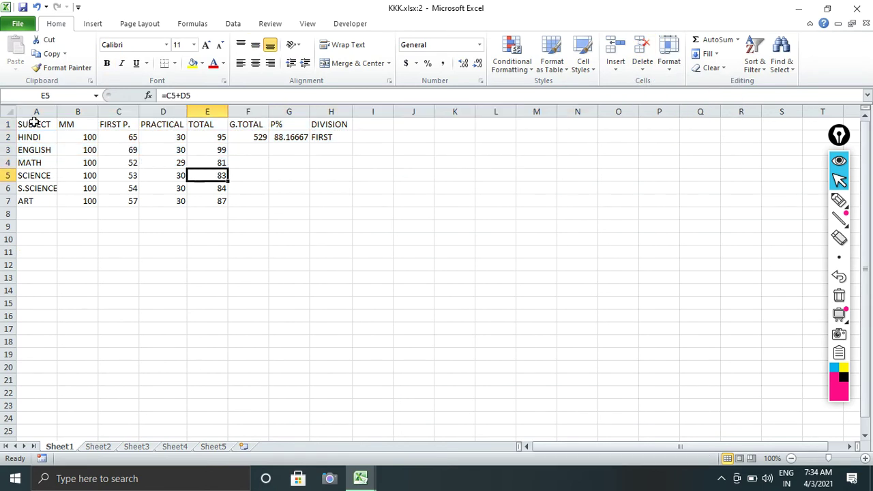
left_click_drag(34, 124, 337, 124)
left_click(106, 63)
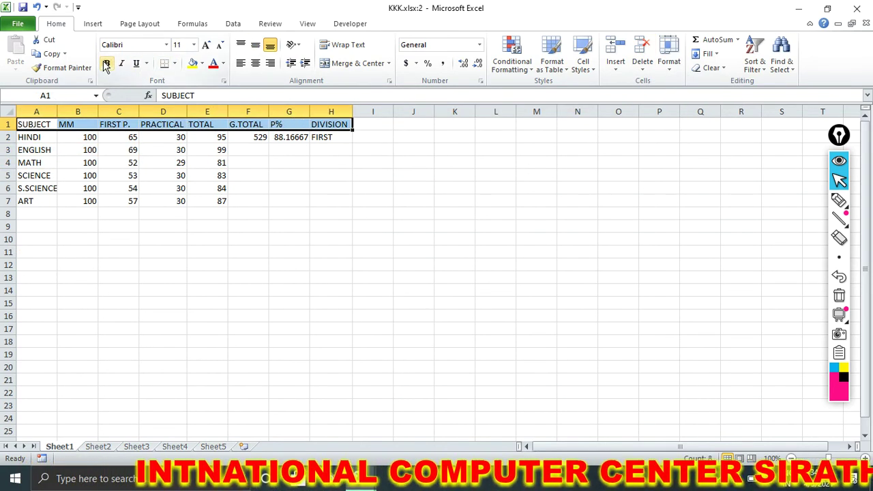
left_click(34, 176)
left_click_drag(30, 137, 27, 200)
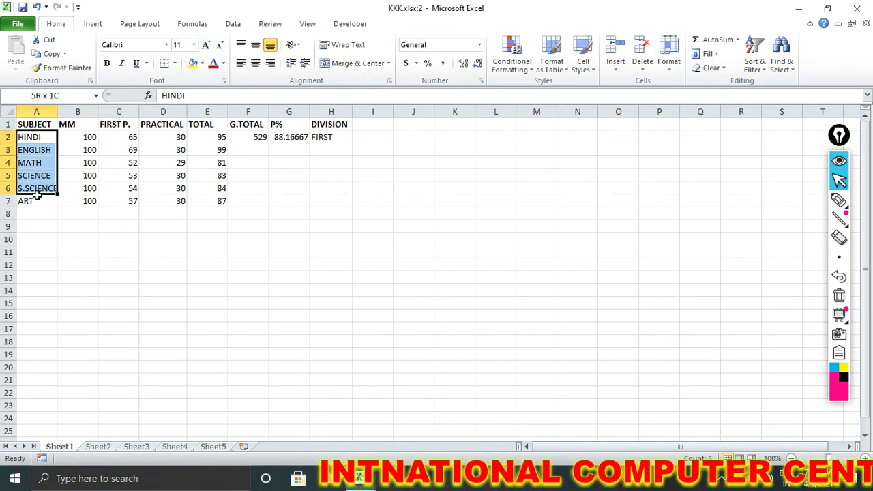
left_click(107, 62)
Click around the marks table, ending with cell C3 selected.
left_click(77, 137)
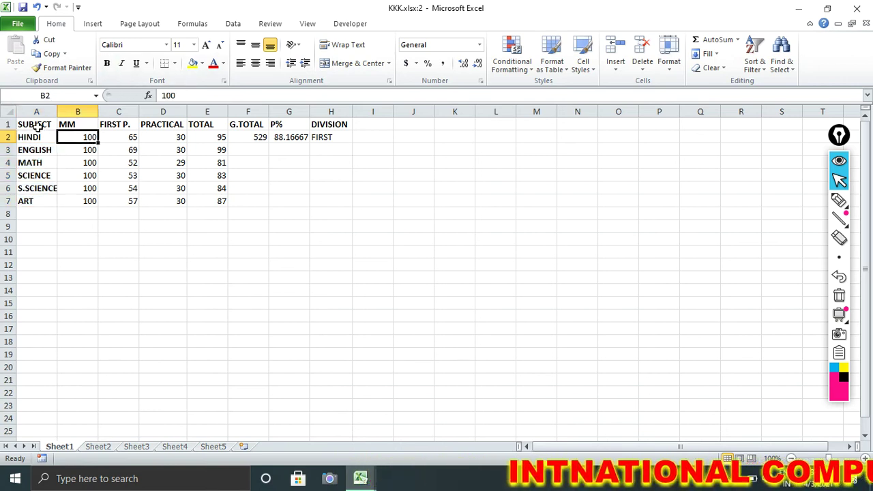
mouse_move(27, 124)
left_mouse_down()
mouse_move(228, 135)
mouse_move(266, 126)
left_mouse_up()
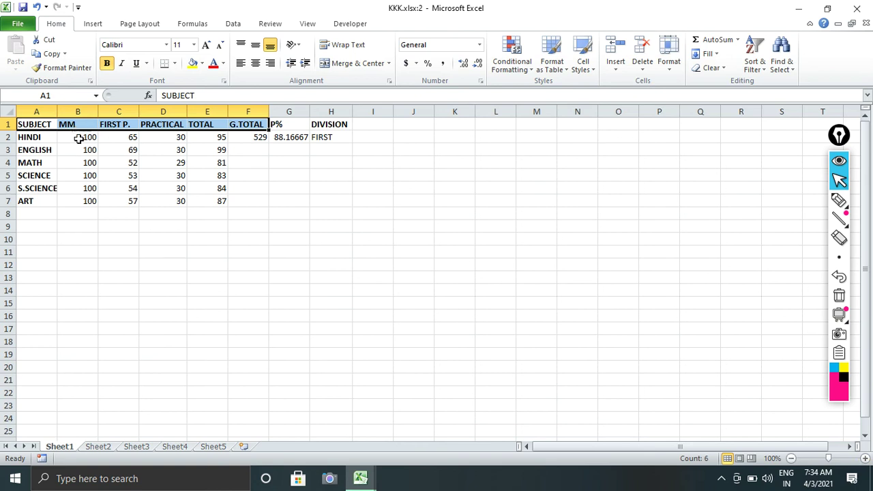
left_click(162, 140)
left_click(51, 127)
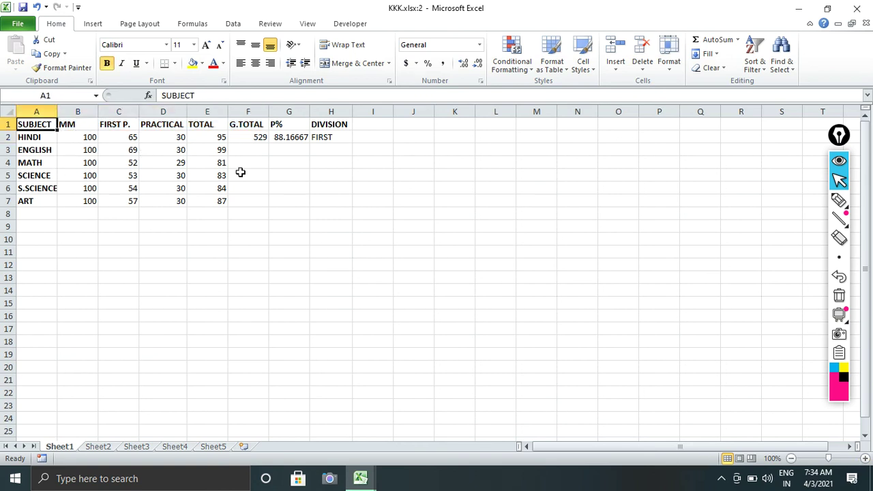
left_click(182, 203)
left_click(110, 150)
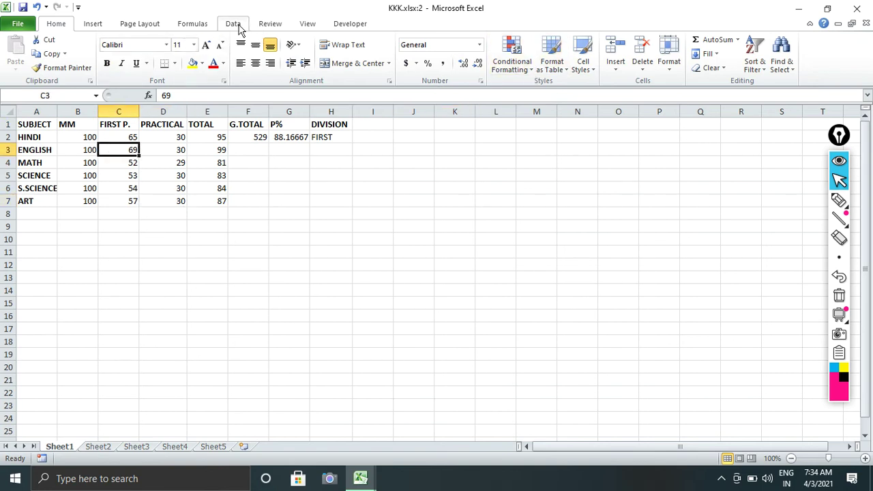
Freeze panes at C3 from the View tab's Freeze Panes menu.
left_click(308, 23)
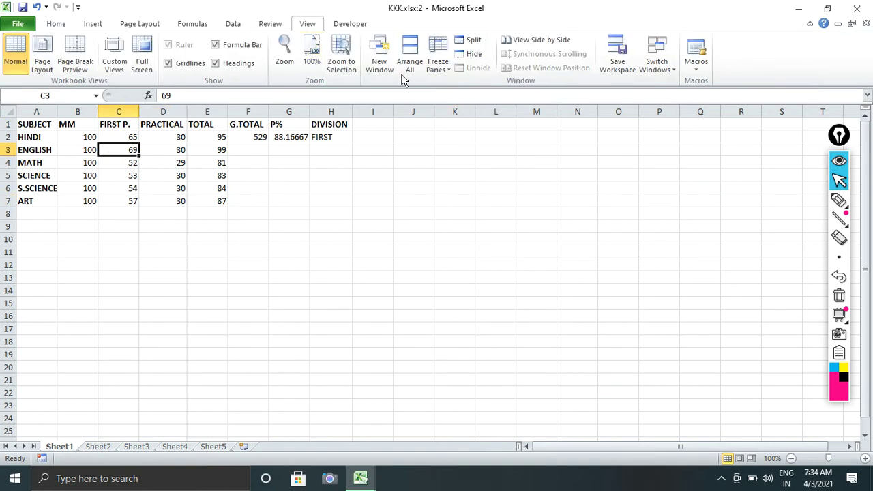
left_click(438, 65)
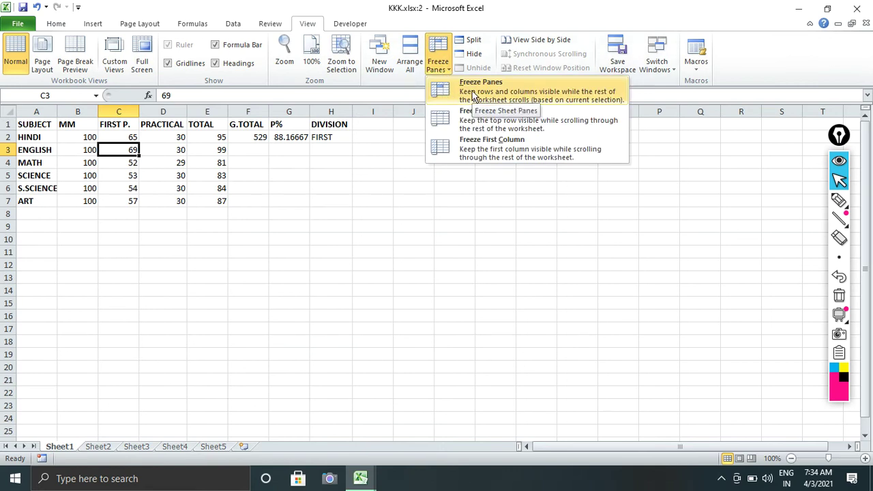
left_click(474, 95)
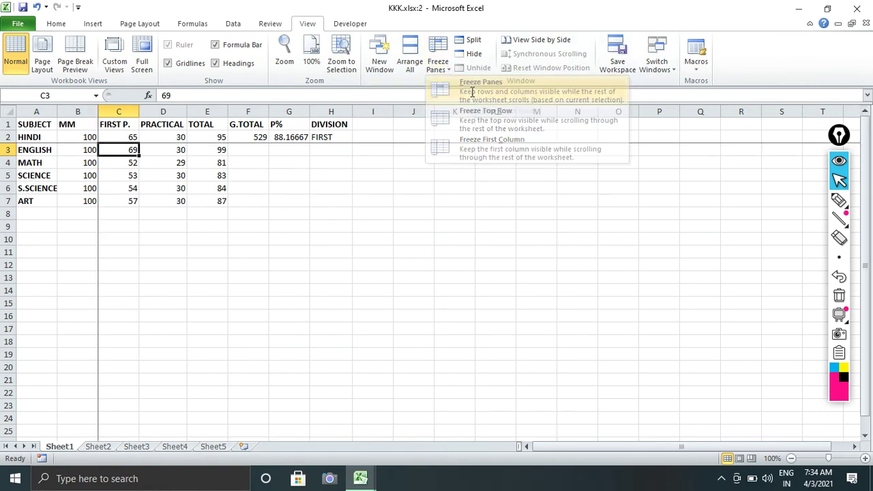
Test the frozen panes by arrowing down, up, right and left from the PRACTICAL column.
left_click(140, 176)
key("Down")
key("Down")
key("Down")
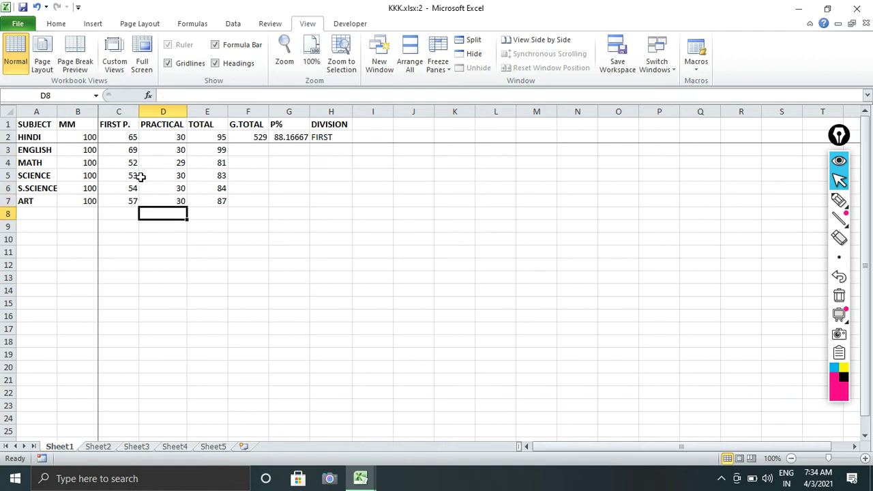
key("Down")
key("Down")
key("Down")
key("Down")
key("Down")
key("Down")
key("Down")
key("Down")
key("Down")
key("Down")
key("Down")
key("Down")
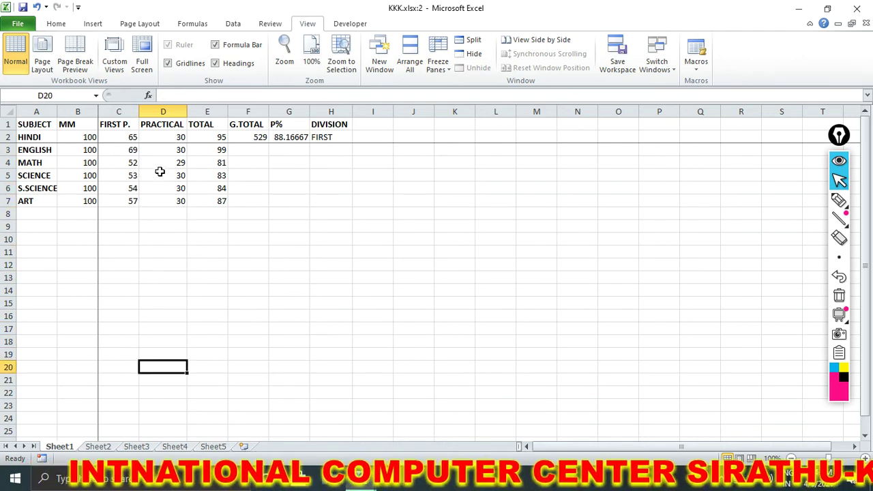
key("Down")
key("Down")
key("Down")
key("Down")
key("Down")
key("Down")
key("Down")
key("Down")
key("Down")
key("Down")
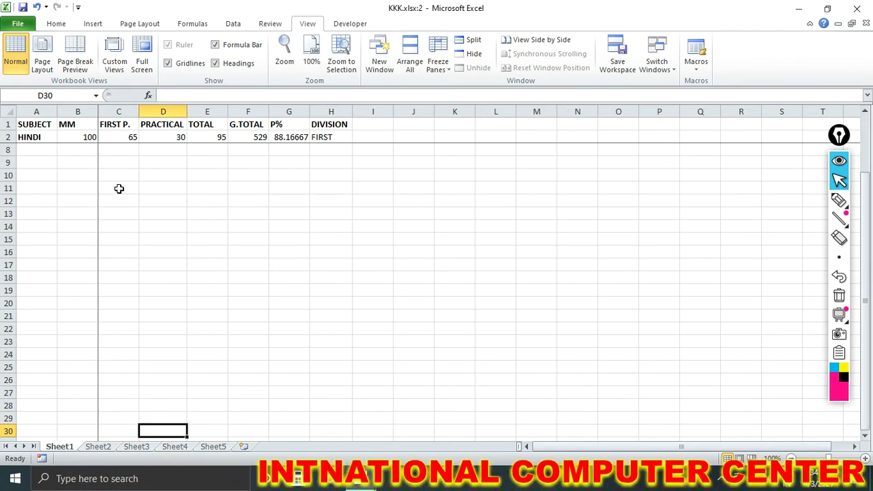
key("Down")
key("Down")
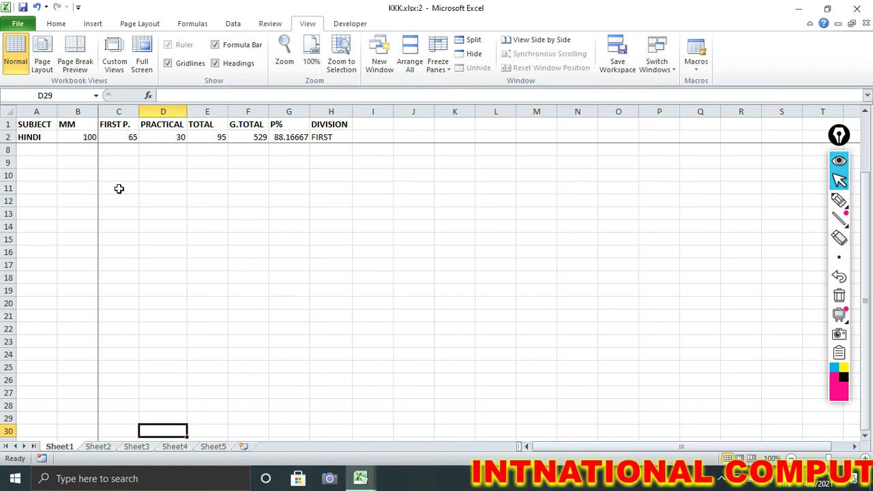
key("Down")
key("Down")
key("Down")
key("Down")
key("Down")
key("Up")
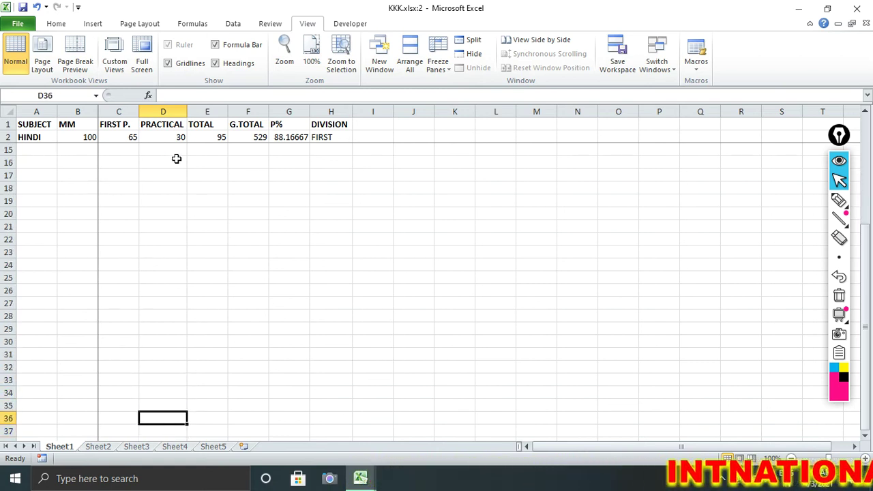
key("Up")
key("Up")
key("Up")
key("Up")
key("Up")
key("Up")
key("Up")
key("Up")
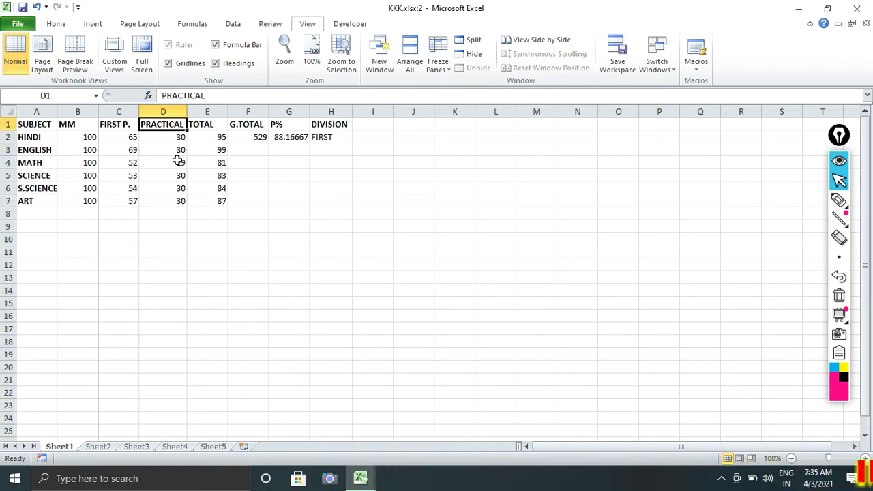
key("Down")
key("Down")
key("Down")
key("Right")
key("Right")
key("Right")
key("Right")
key("Right")
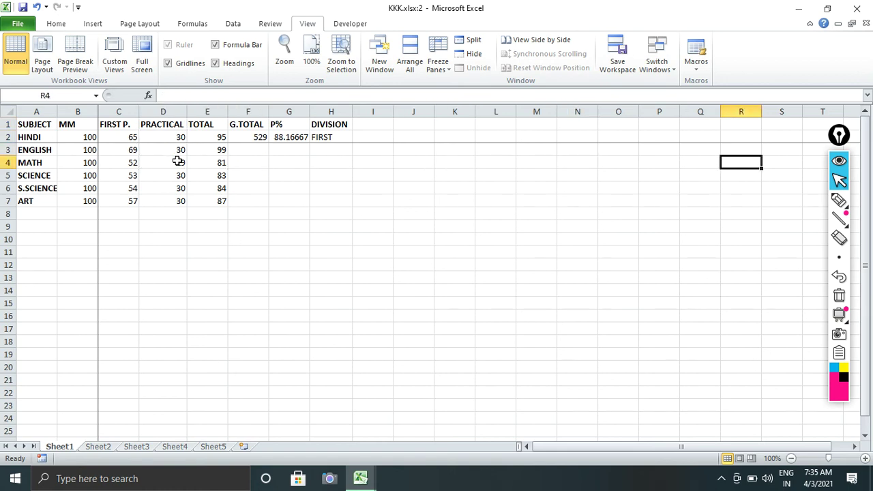
key("Right")
key("Right")
key("Right")
key("Right")
key("Right")
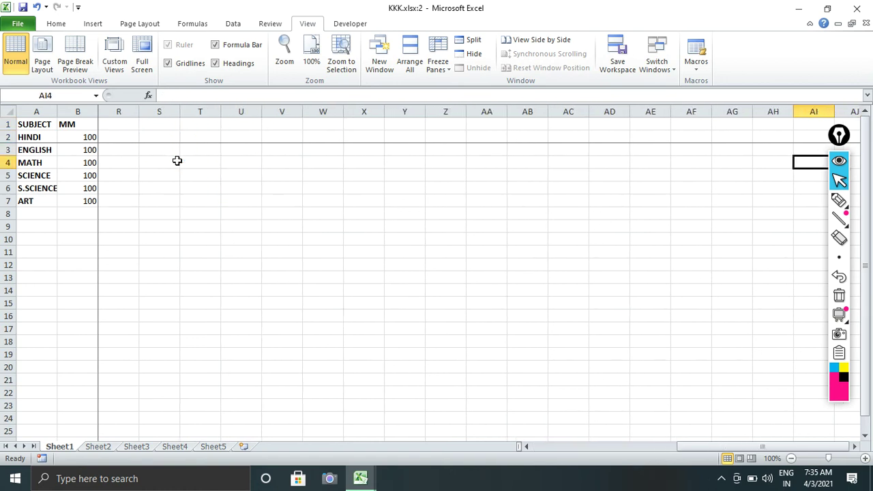
key("Left")
key("Left")
key("Left")
key("Left")
key("Left")
key("Left")
key("Left")
key("Left")
key("Left")
key("Left")
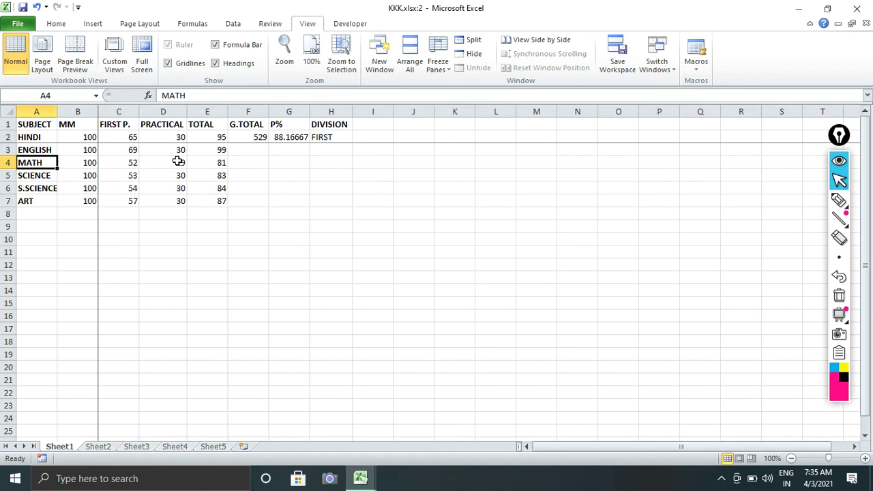
Unfreeze all panes and select cell A1 with the SUBJECT heading.
left_click(438, 65)
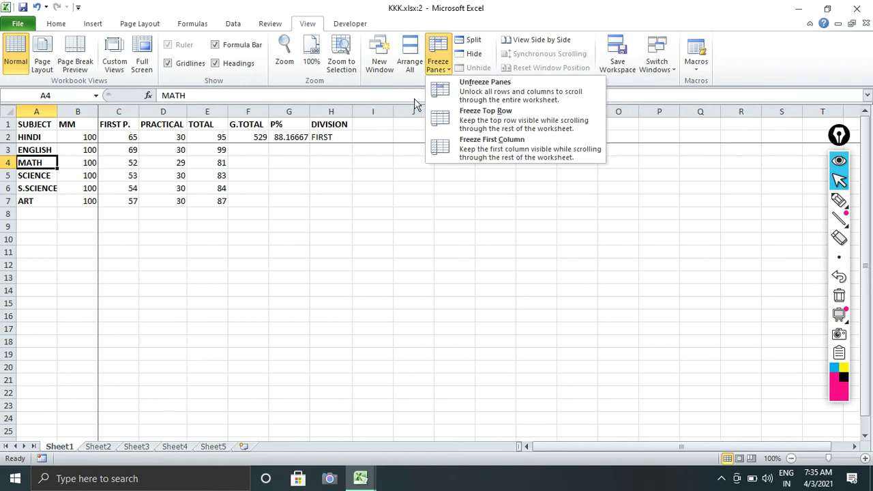
left_click(481, 103)
left_click(174, 164)
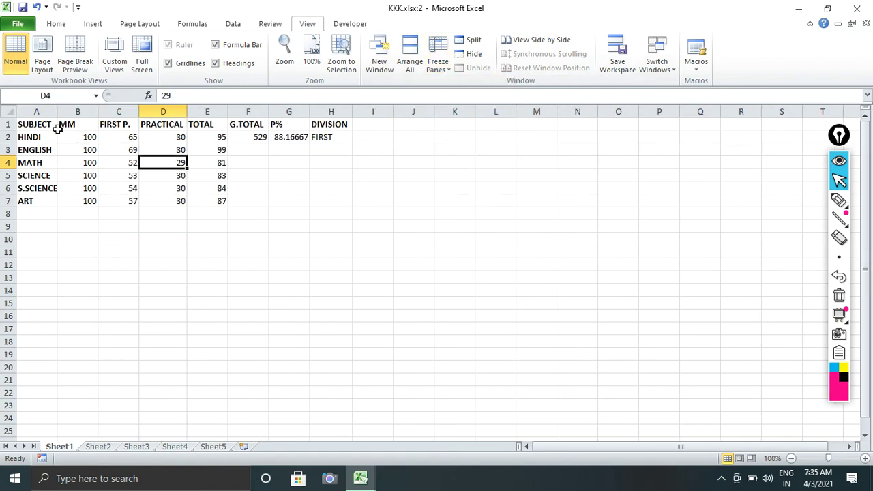
left_click(34, 124)
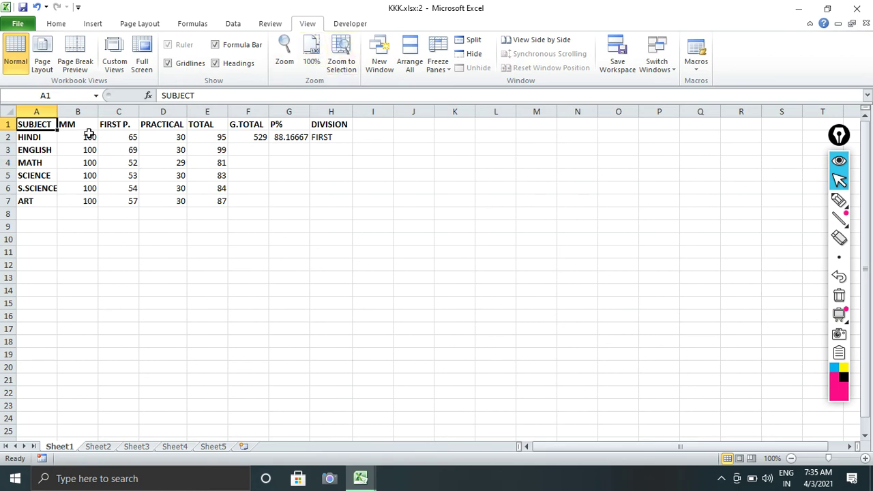
Freeze the top row and test it by moving down to row 58 and back.
left_click(435, 66)
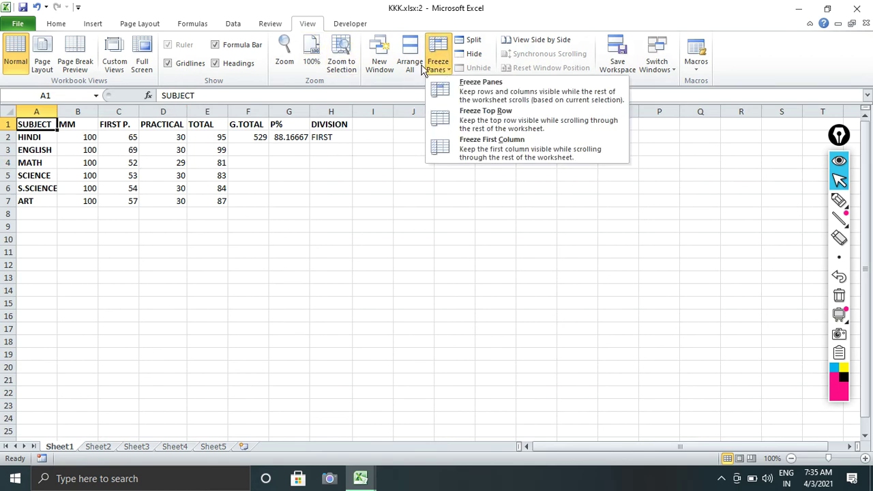
left_click(473, 130)
left_click(87, 147)
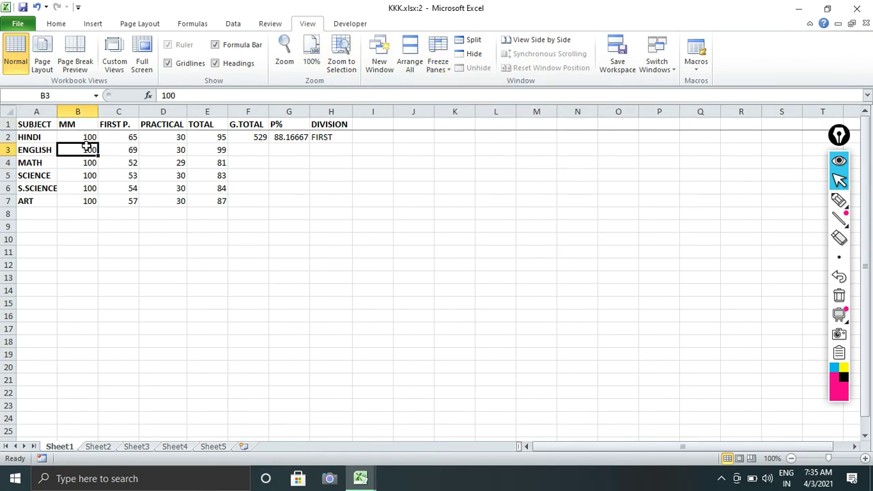
key("Down")
key("Down")
key("Down")
key("Down")
key("Down")
key("Down")
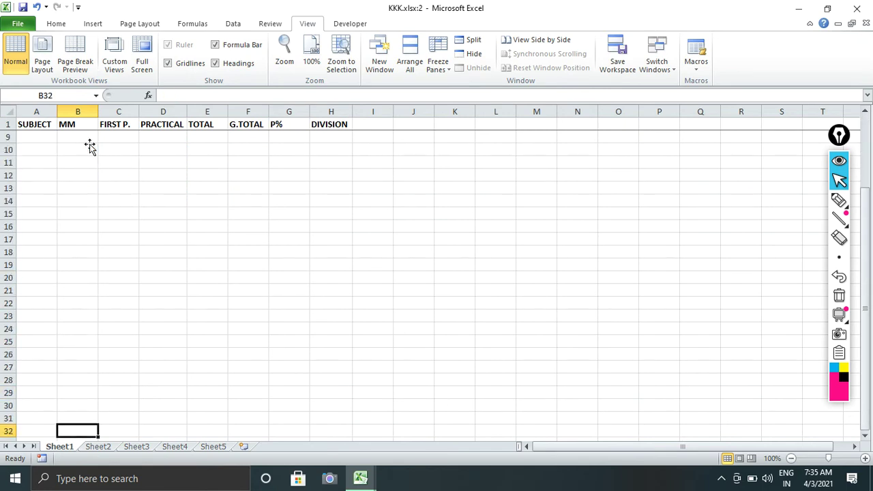
key("Down")
key("Down")
key("Down")
key("Down")
key("Down")
key("Down")
key("Down")
key("Down")
key("Down")
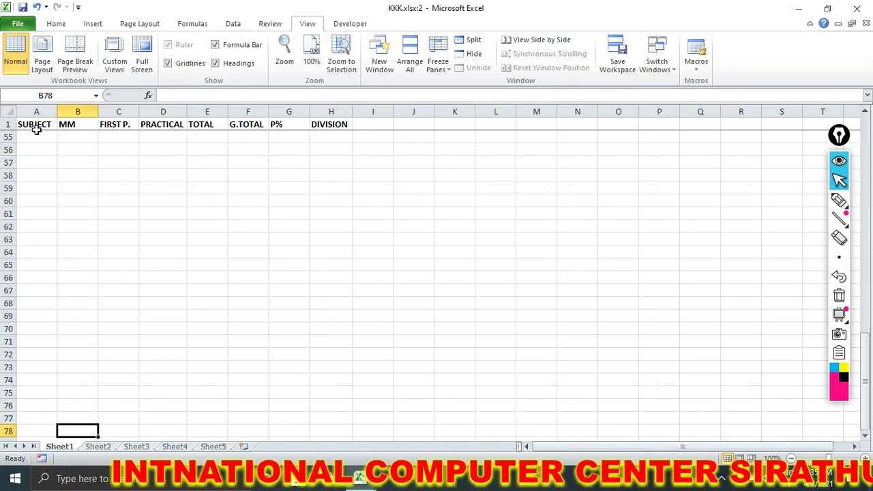
left_click_drag(35, 124, 334, 130)
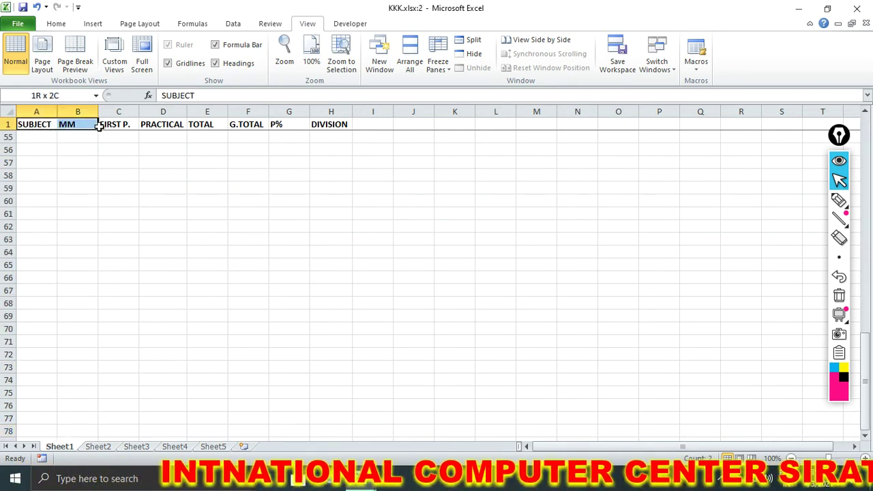
left_click(26, 178)
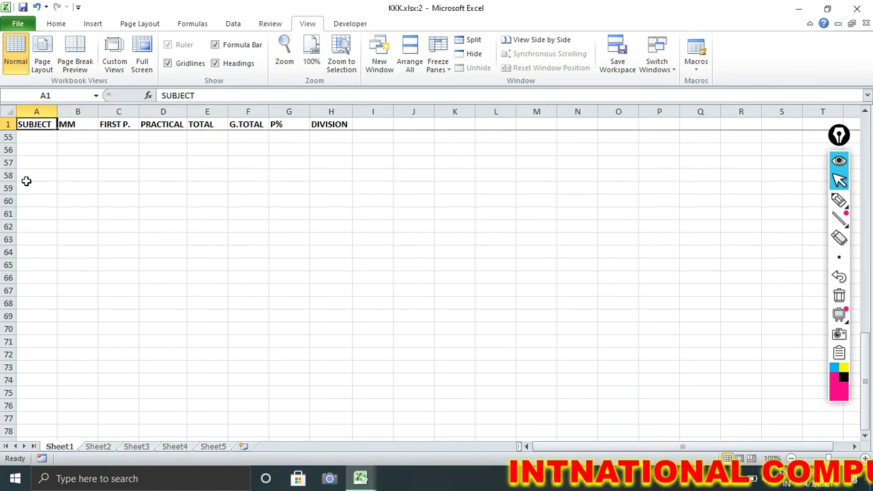
key("Up")
key("Up")
key("Up")
key("Up")
key("Up")
key("Up")
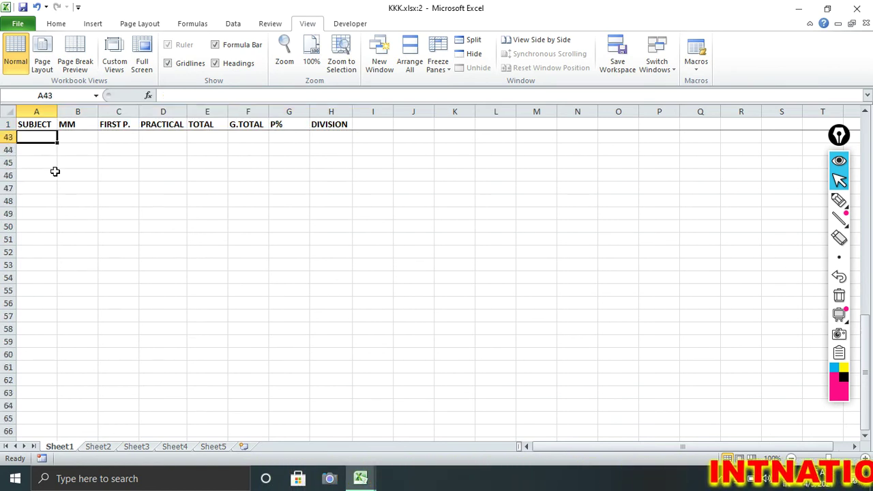
key("Up")
key("Up")
key("Up")
key("Up")
key("Up")
key("Up")
key("Up")
key("Up")
key("Up")
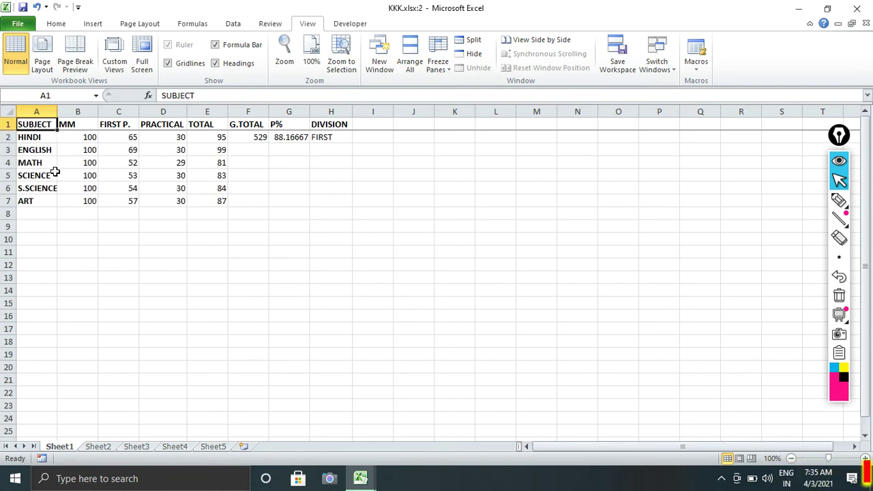
Unfreeze the fixed header row via Freeze Panes.
left_click(438, 58)
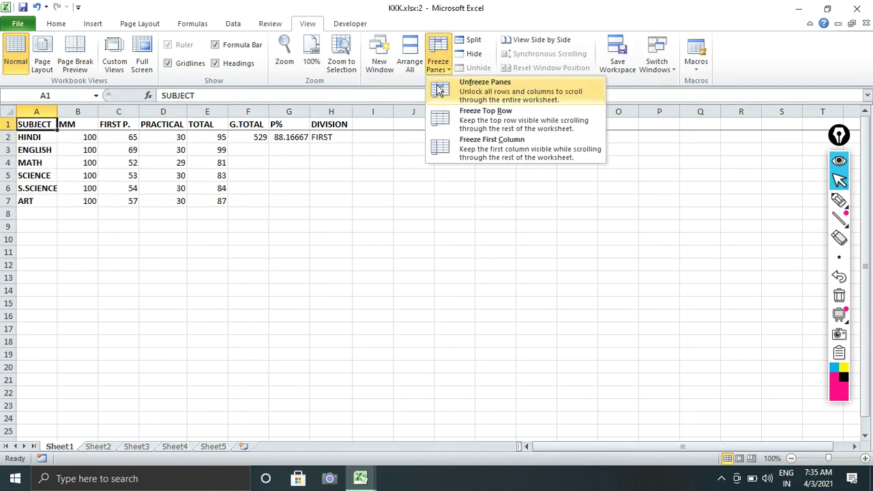
left_click(463, 95)
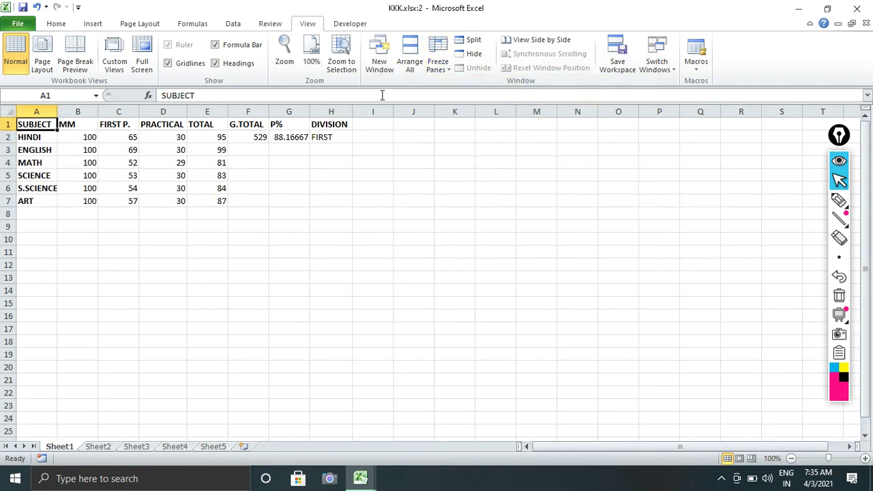
left_click(438, 65)
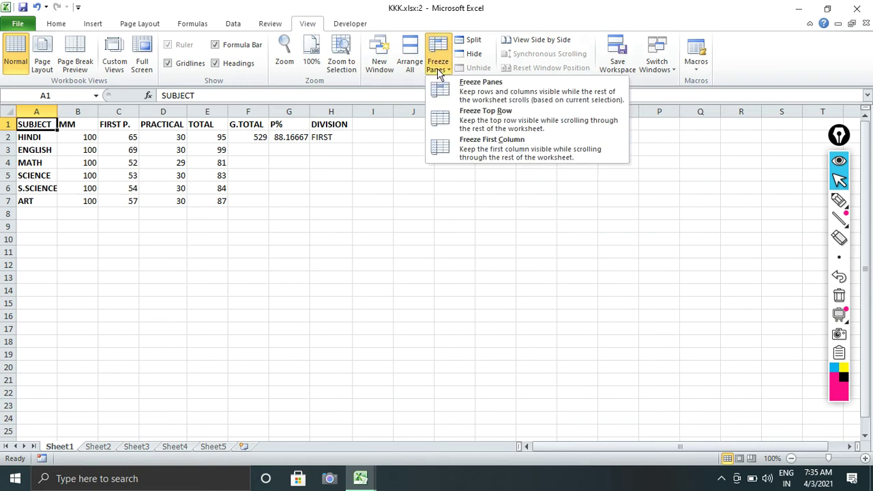
Freeze the first column and test it by arrowing right and left along row 6.
left_click(470, 151)
left_click(152, 184)
key("Right")
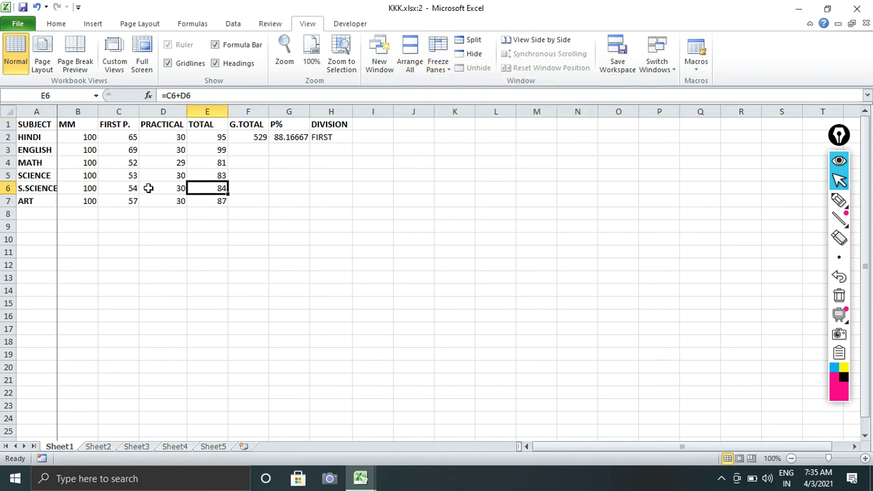
key("Right")
key("Right")
key("Right")
key("Right")
key("Right")
key("Right")
key("Right")
key("Right")
key("Right")
key("Right")
key("Right")
key("Right")
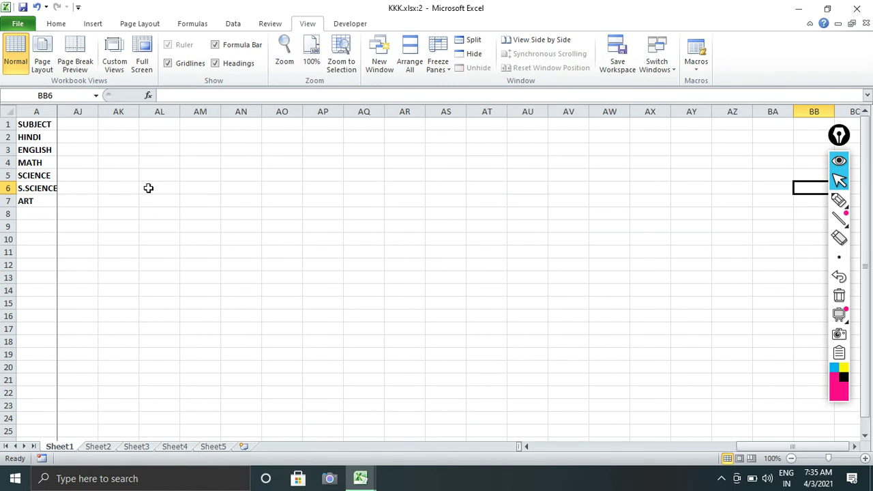
key("Left")
key("Left")
key("Left")
key("Left")
key("Left")
key("Left")
key("Left")
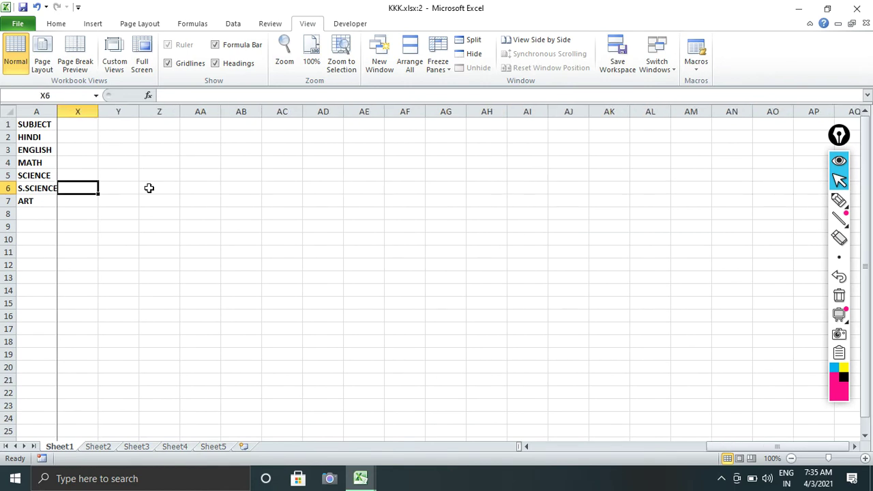
key("Left")
key("Left")
key("Left")
key("Left")
key("Left")
key("Left")
Unfreeze the panes and select cell G9.
left_click(146, 175)
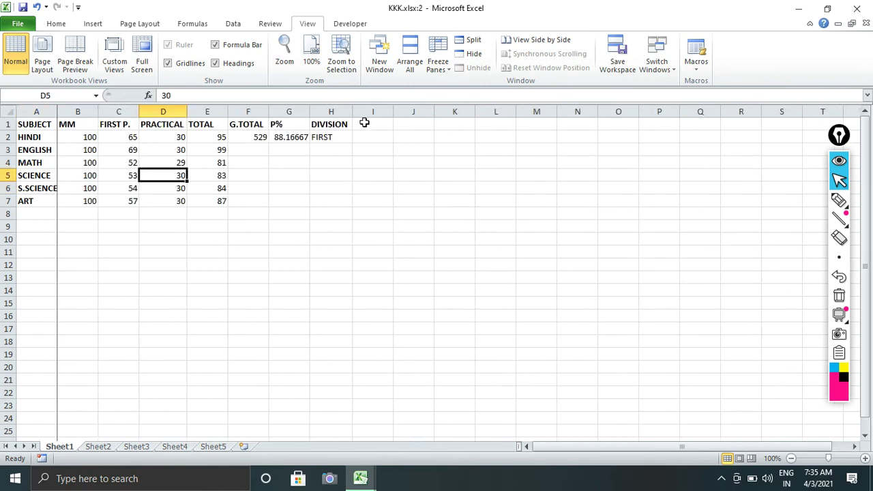
left_click(437, 62)
left_click(478, 92)
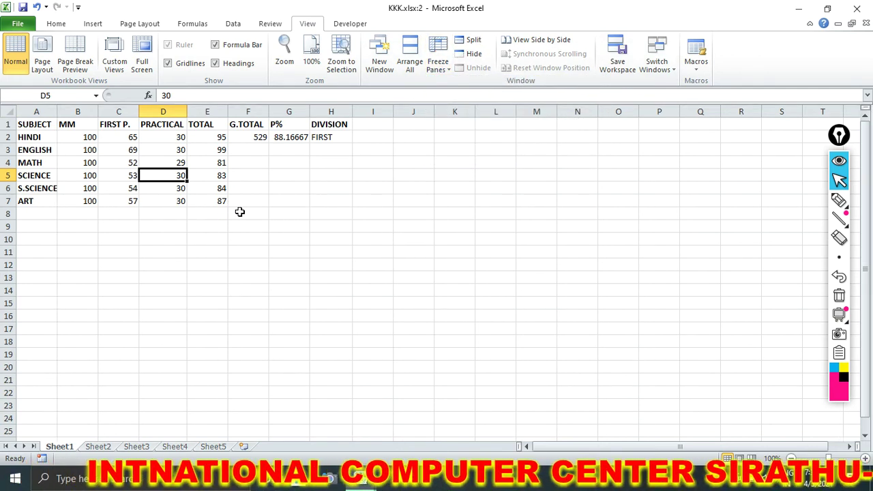
left_click(277, 227)
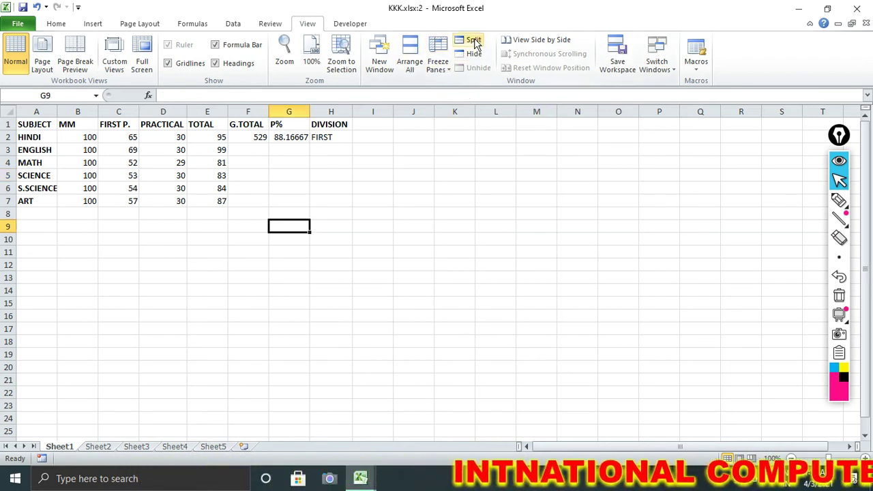
Split the sheet into four panes at G9, scroll them, and enter GOOD in G9.
left_click(474, 41)
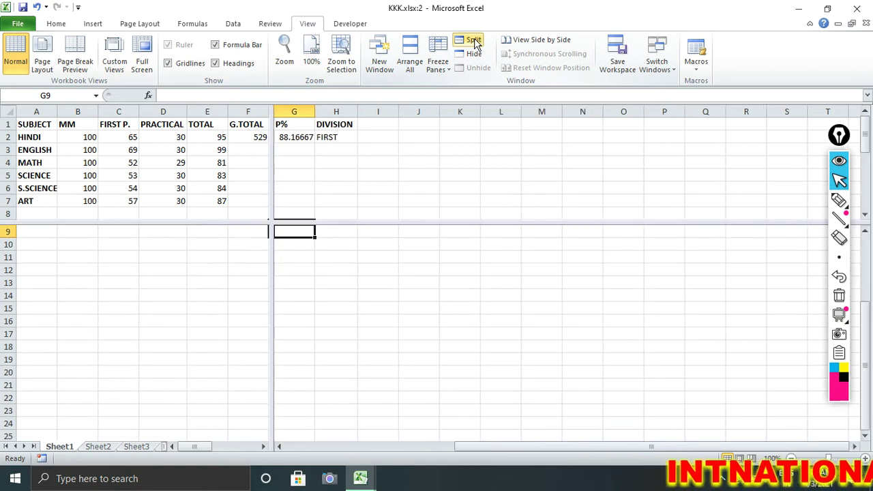
left_click_drag(486, 448, 435, 447)
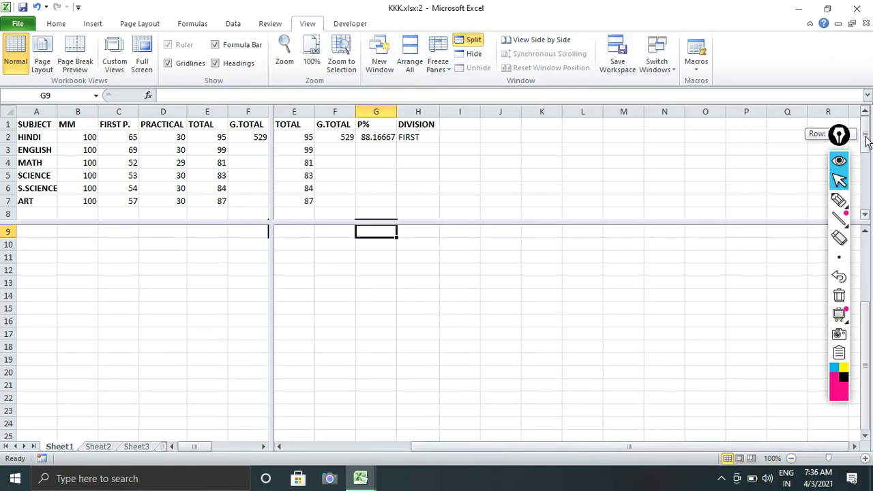
left_click_drag(866, 139, 866, 151)
left_click_drag(206, 448, 218, 451)
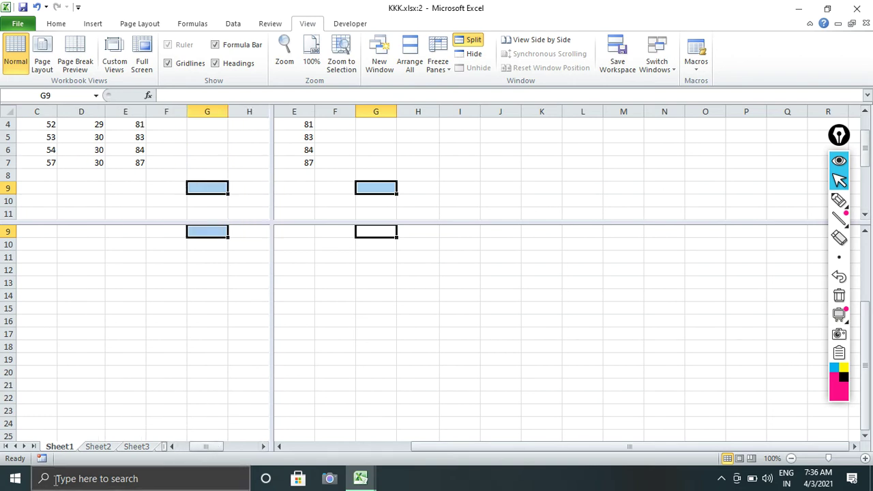
type("GOOD")
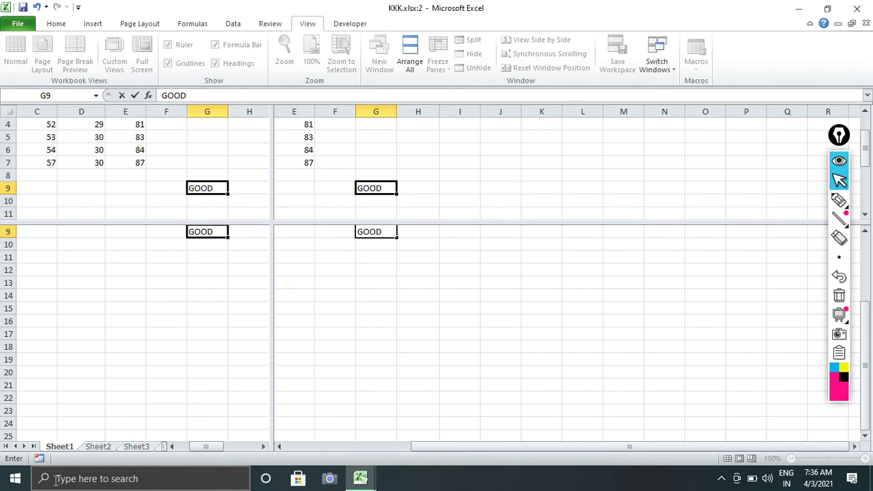
left_click(362, 298)
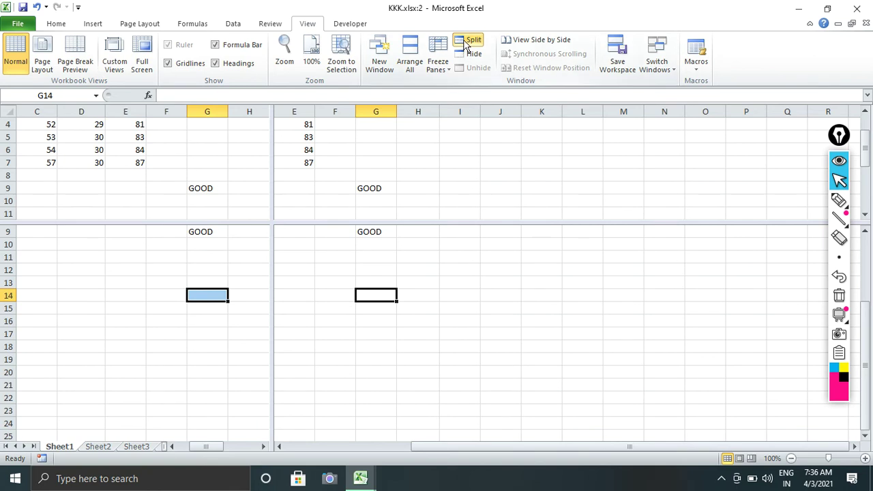
Remove the splits, split again at G14, then remove both split bars.
double_click(272, 201)
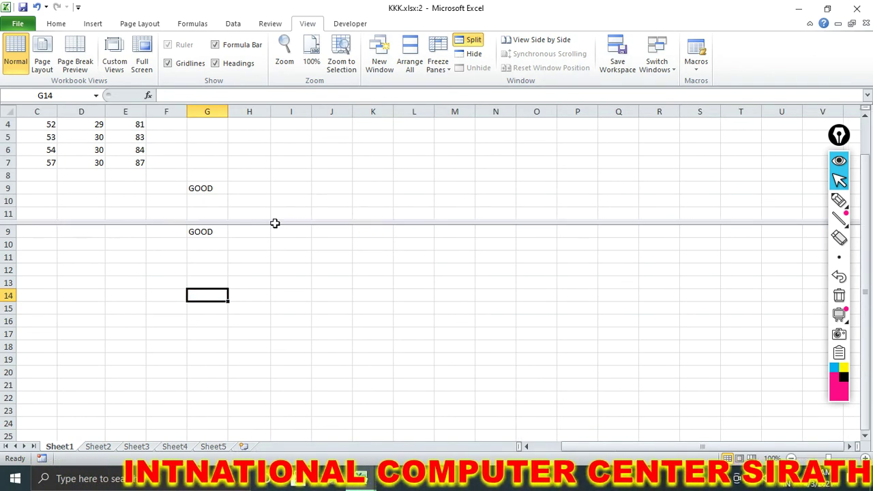
double_click(275, 224)
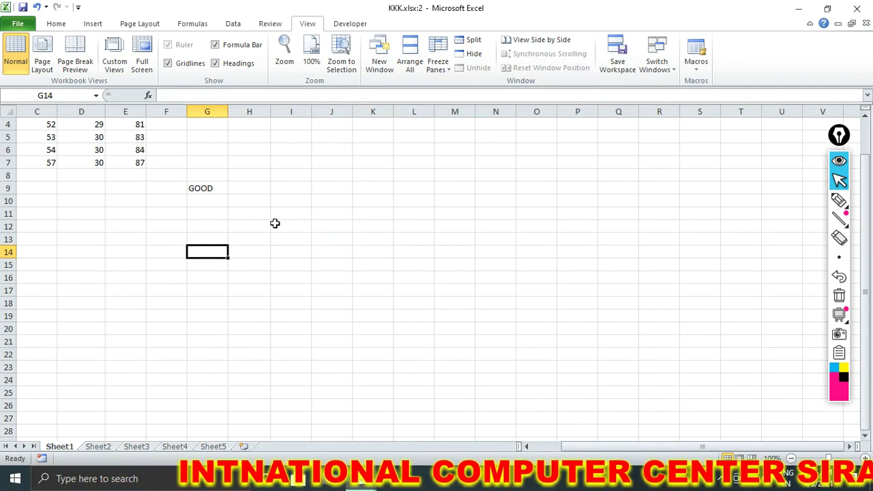
left_click(471, 41)
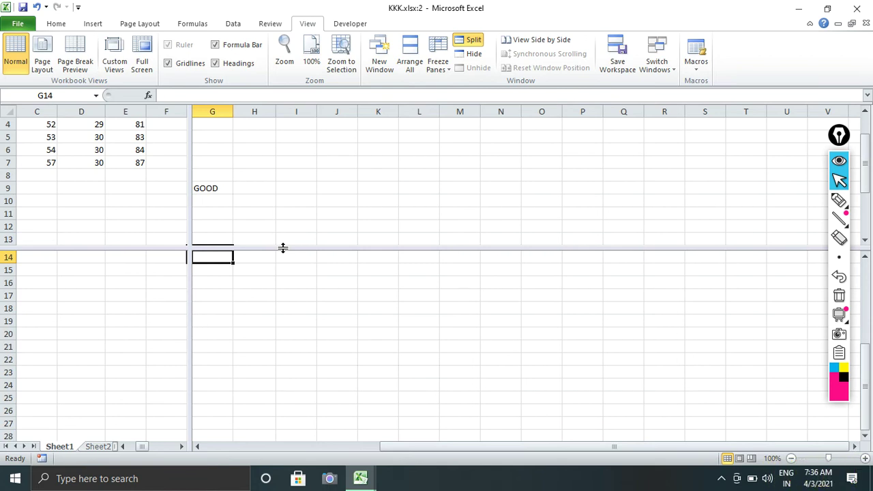
double_click(283, 248)
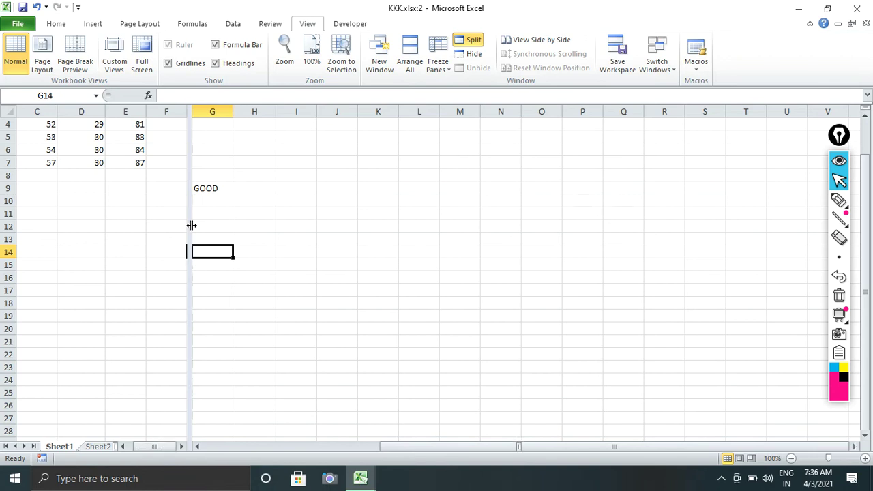
double_click(191, 225)
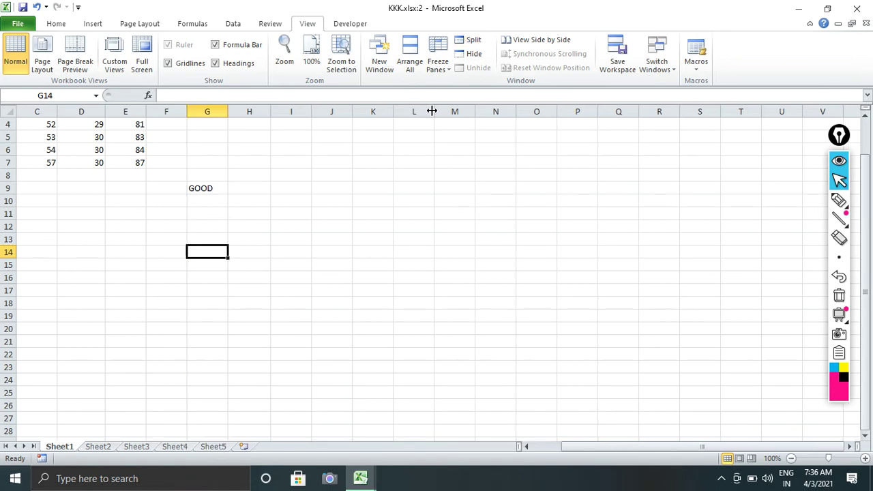
Toggle Split on and off, then hide the KKK.xlsx:2, :3, :1 and Book2 windows.
left_click(471, 41)
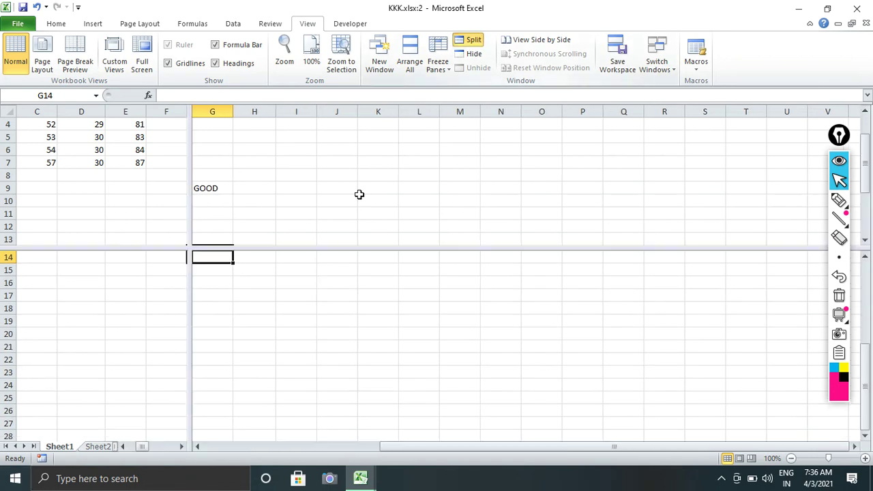
left_click(474, 43)
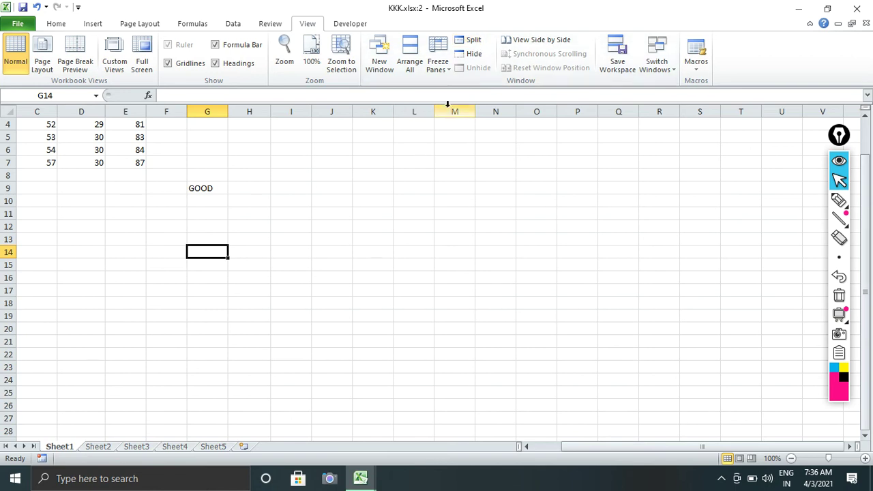
left_click(475, 60)
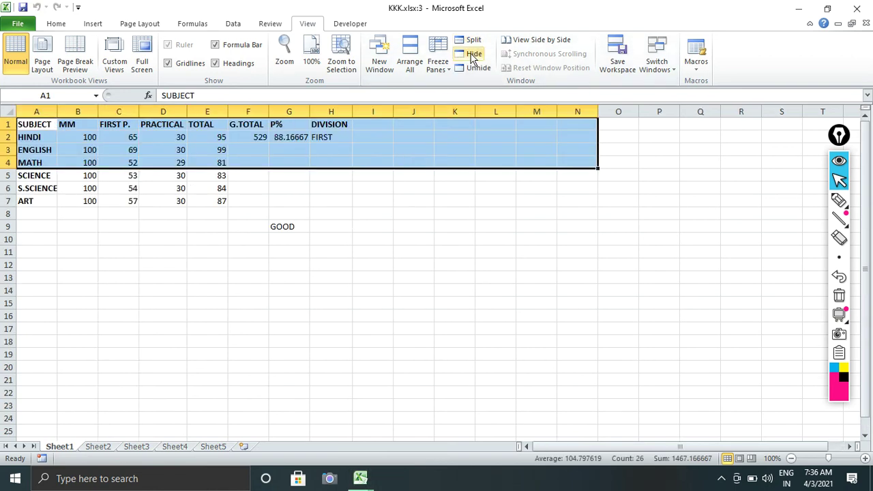
left_click(472, 54)
left_click(471, 56)
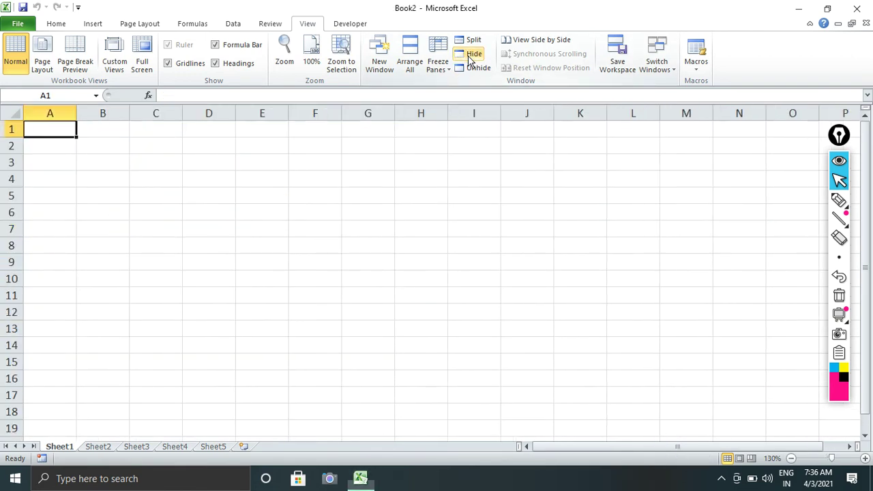
left_click(470, 55)
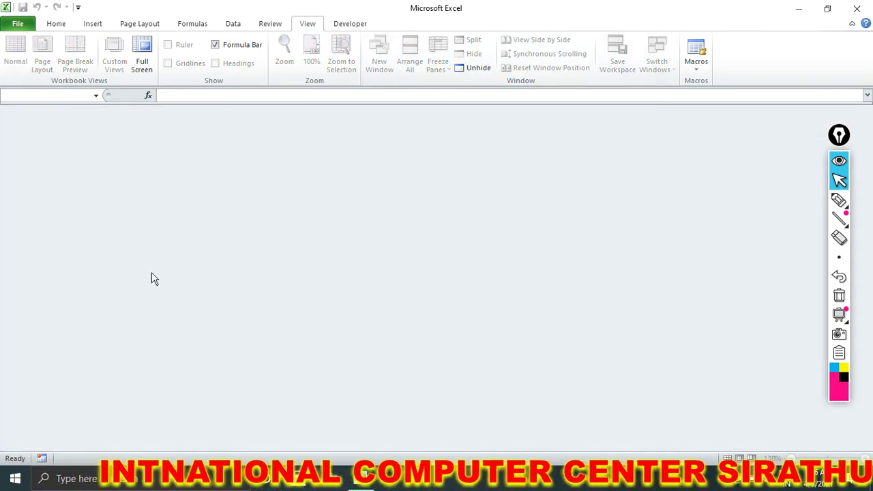
Draw pink pen strokes over the empty workbook area, then erase them.
left_click(838, 201)
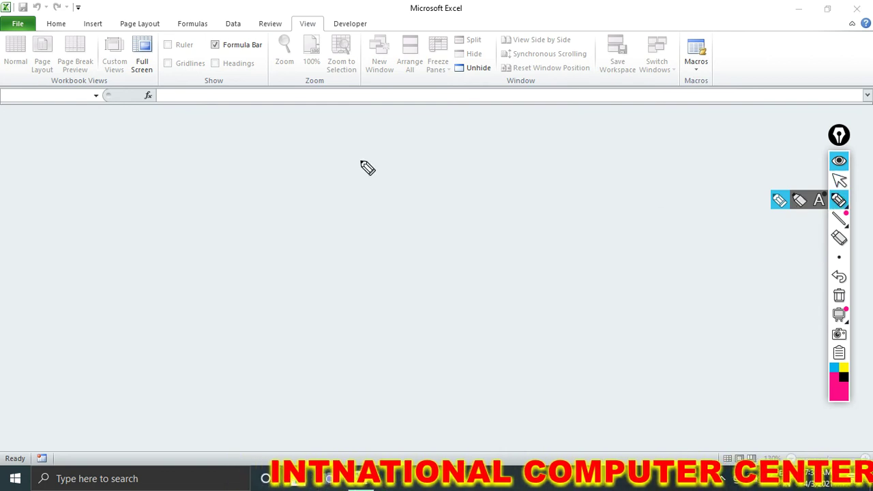
mouse_move(21, 113)
left_mouse_down()
mouse_move(655, 319)
mouse_move(30, 183)
left_mouse_up()
left_click_drag(176, 177, 334, 162)
left_click_drag(259, 217, 386, 233)
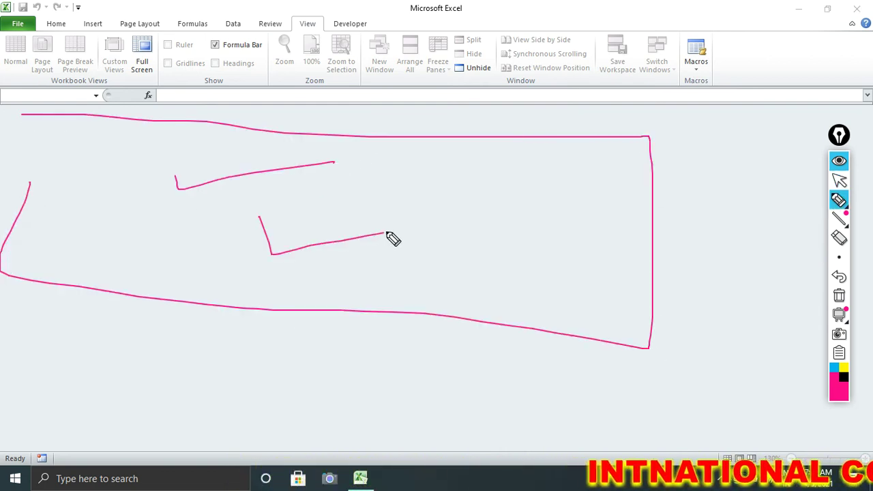
left_click(838, 295)
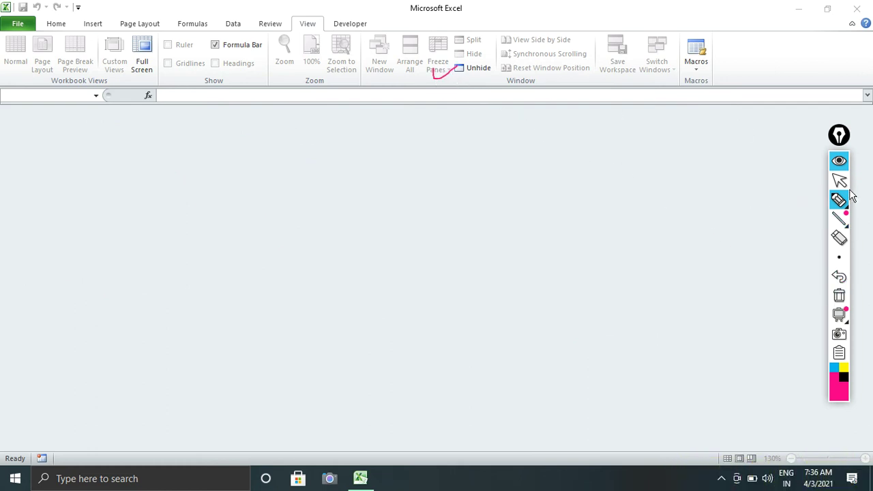
Unhide the KKK.xlsx:1 window.
left_click(468, 71)
left_click(471, 71)
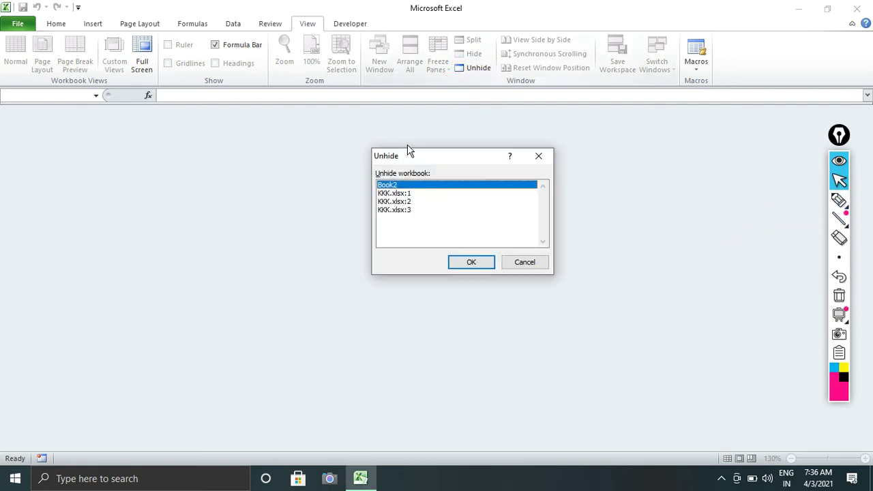
left_click(388, 194)
left_click(463, 263)
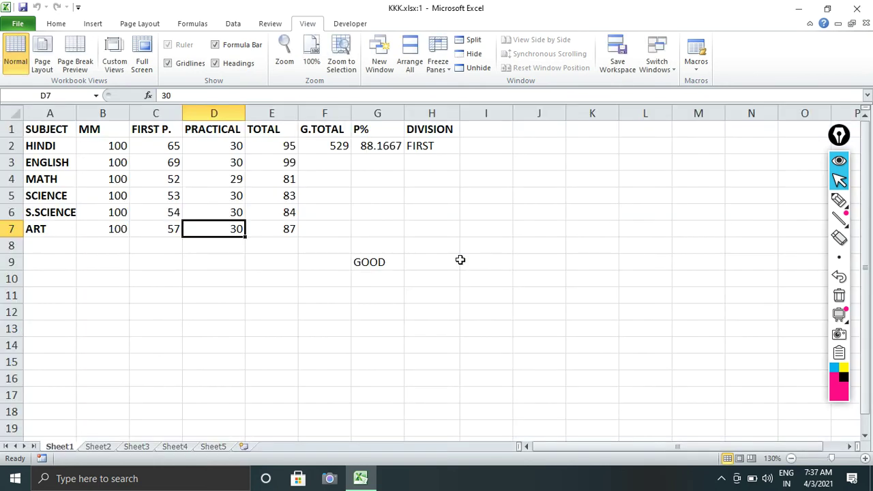
Unhide the KKK.xlsx:3 window and select cell I7.
left_click(488, 74)
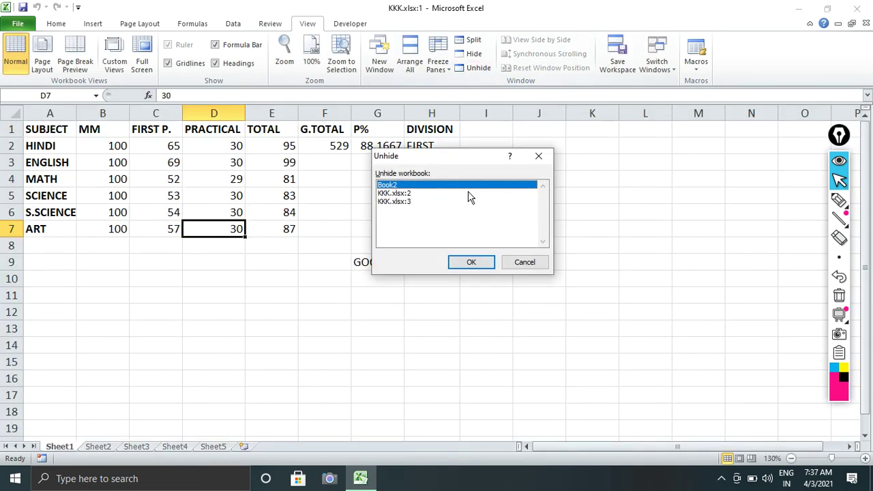
left_click(408, 203)
left_click(472, 263)
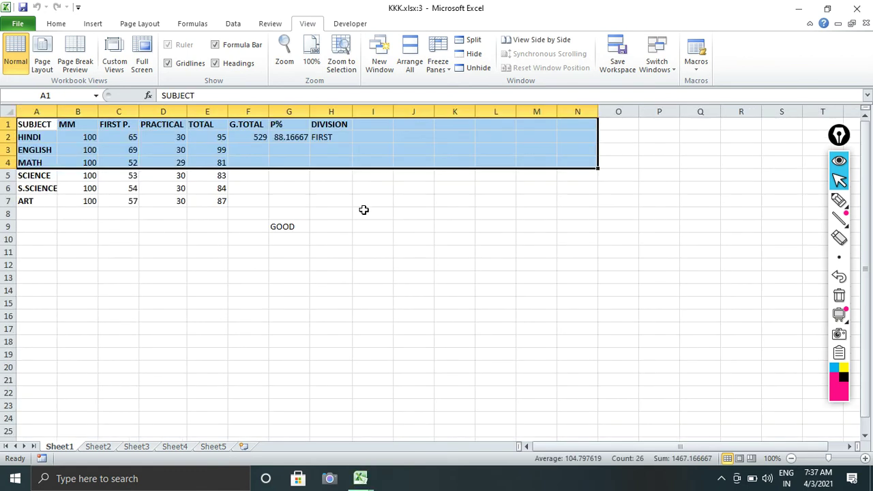
left_click(366, 204)
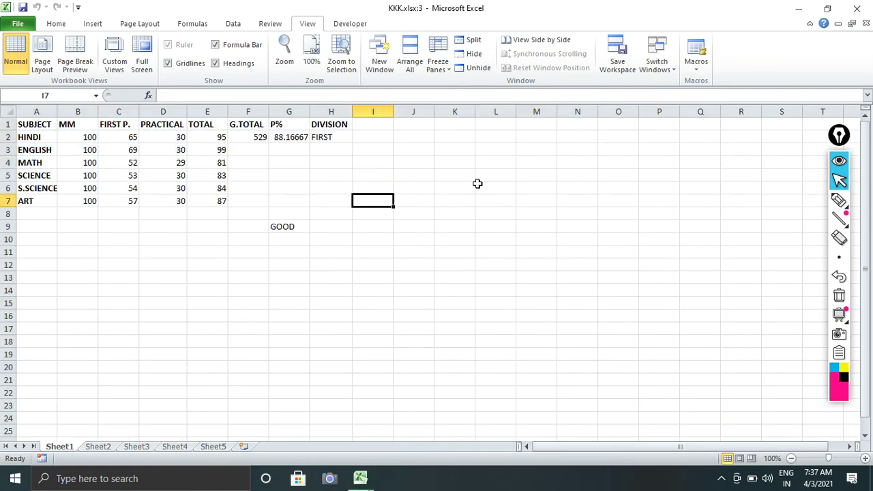
View the two KKK windows side by side, tiled one above the other, and test scrolling.
left_click(529, 45)
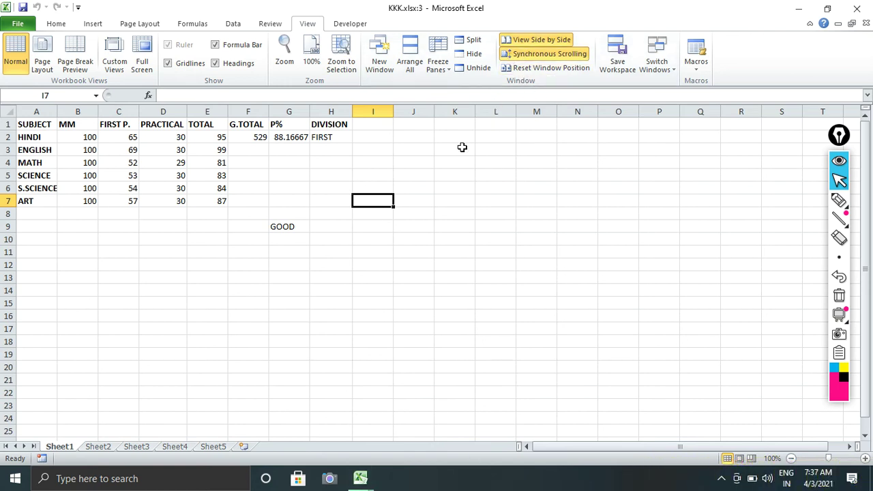
left_click(518, 71)
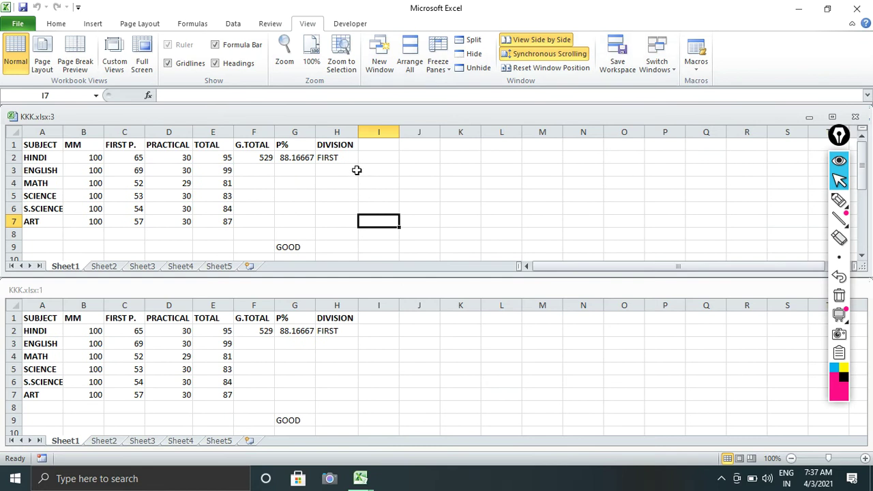
scroll(356, 171, "down", 1)
scroll(356, 172, "up", 1)
Turn Synchronous Scrolling off and back on, scrolling to compare both behaviours.
left_click(522, 58)
scroll(357, 170, "down", 3)
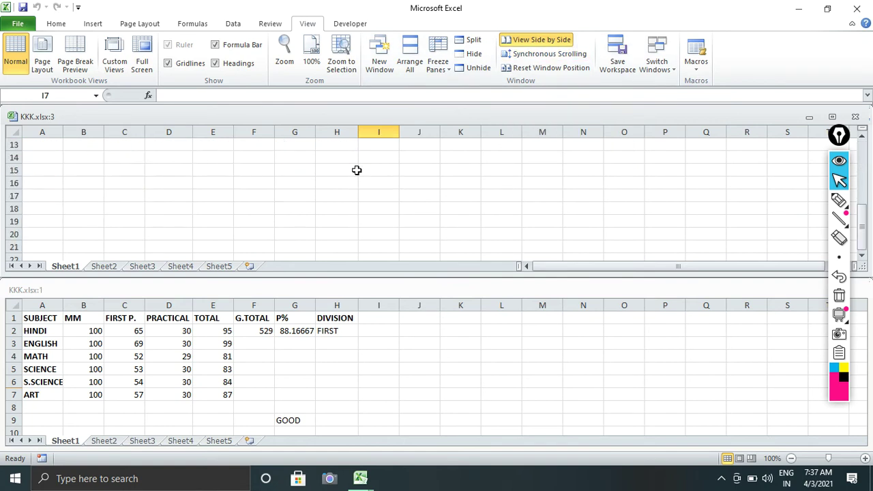
scroll(357, 171, "up", 3)
scroll(357, 171, "down", 4)
scroll(356, 170, "up", 3)
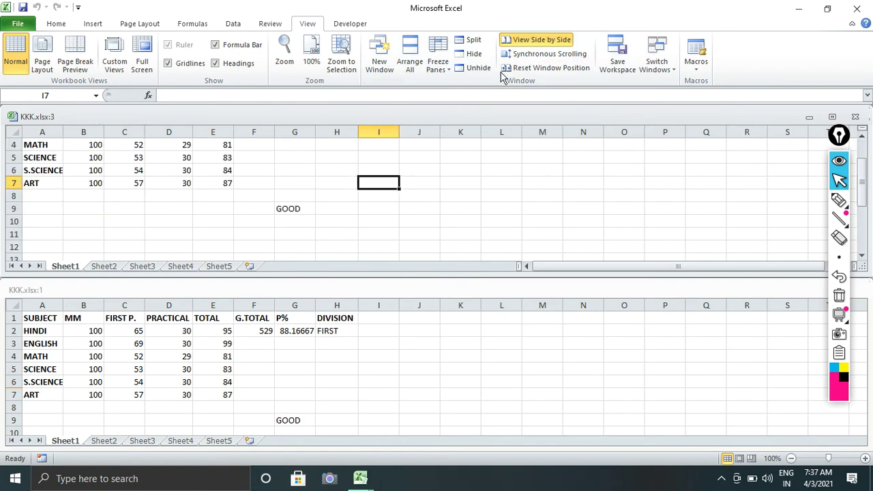
left_click(522, 54)
scroll(394, 179, "down", 1)
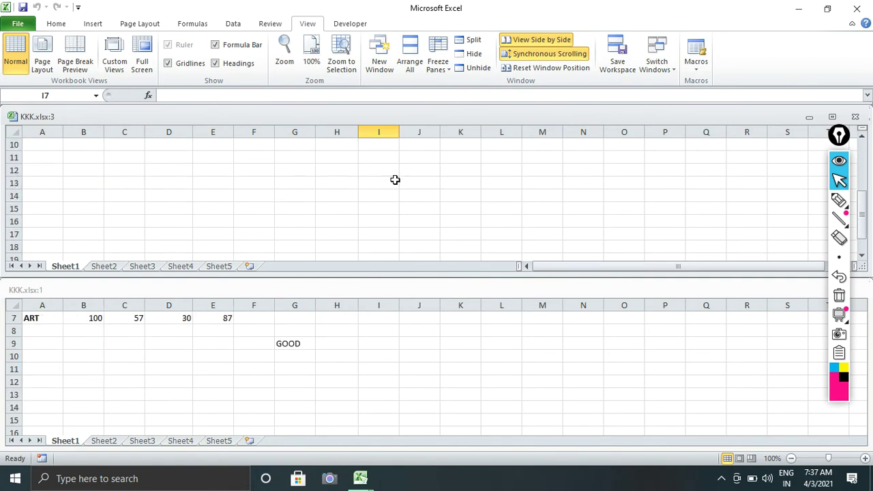
scroll(394, 180, "up", 1)
scroll(395, 179, "up", 1)
scroll(409, 176, "down", 1)
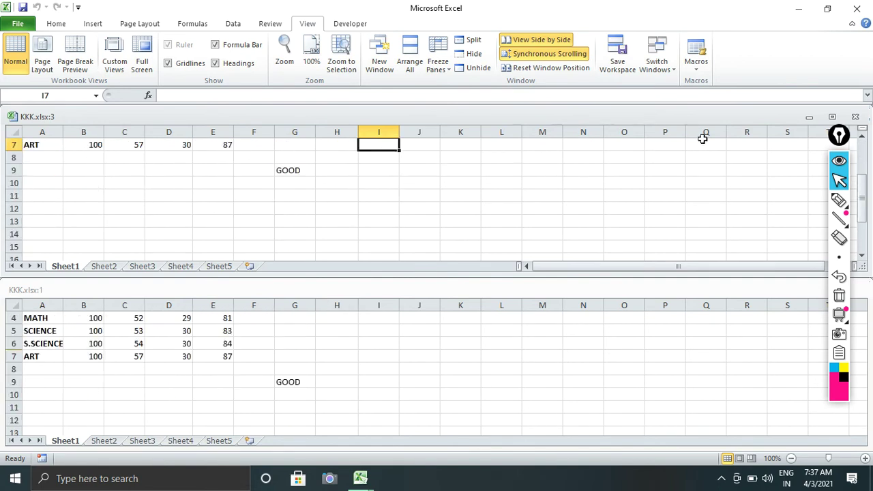
Maximize the KKK.xlsx:3 window, select cell H6, then apply Reset Window Position.
left_click(831, 118)
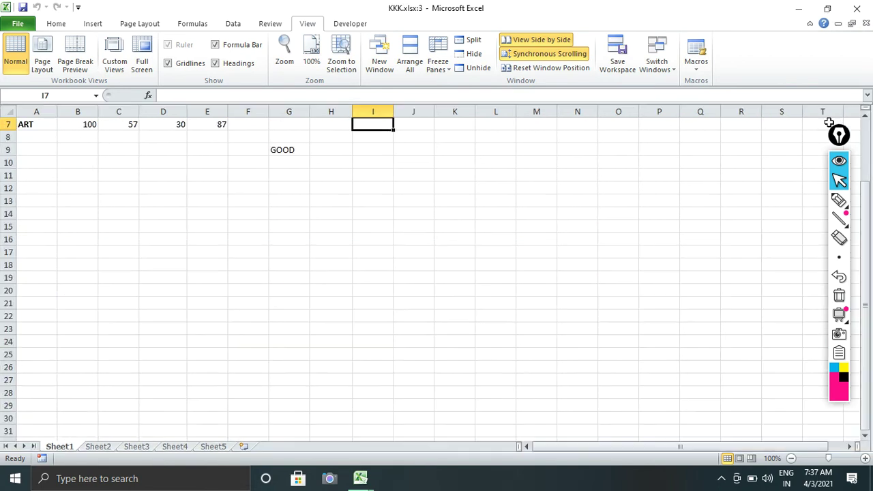
left_click(322, 257)
scroll(259, 218, "up", 2)
left_click(335, 189)
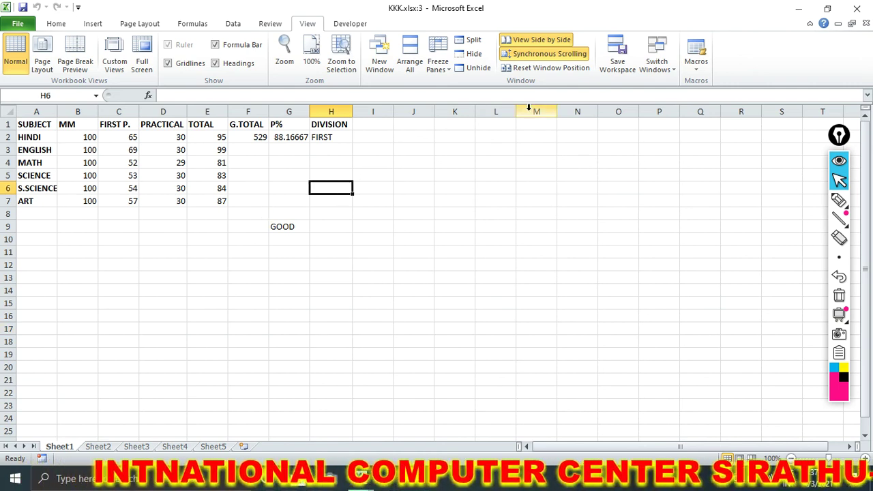
left_click(517, 68)
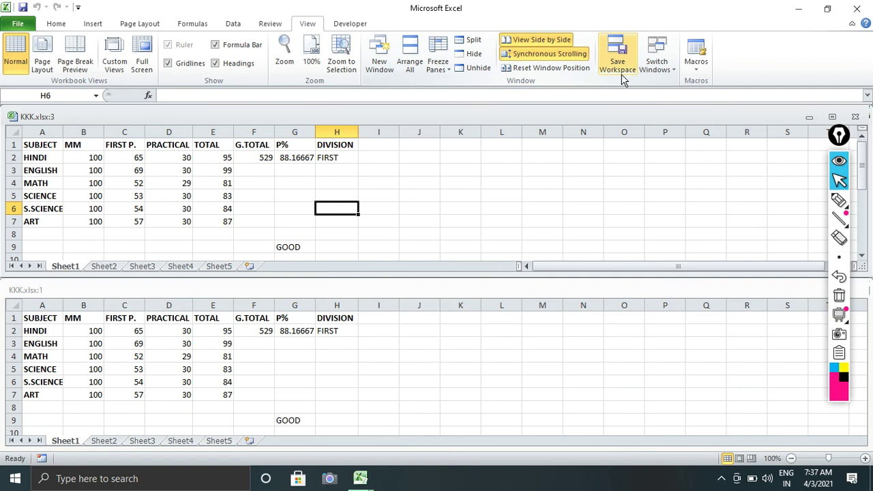
Maximize KKK.xlsx:3 again and select J8, H4, H10, range A1:G8, G9 and H7.
left_click(839, 200)
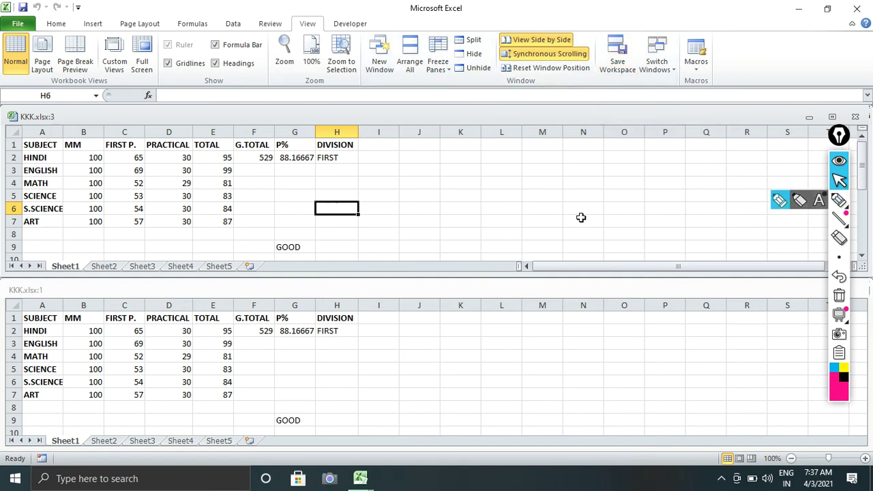
left_click(831, 118)
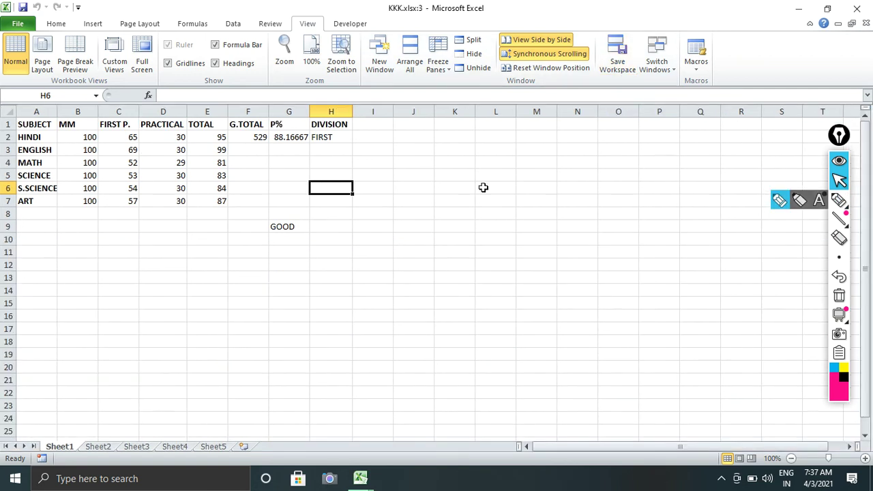
left_click(396, 212)
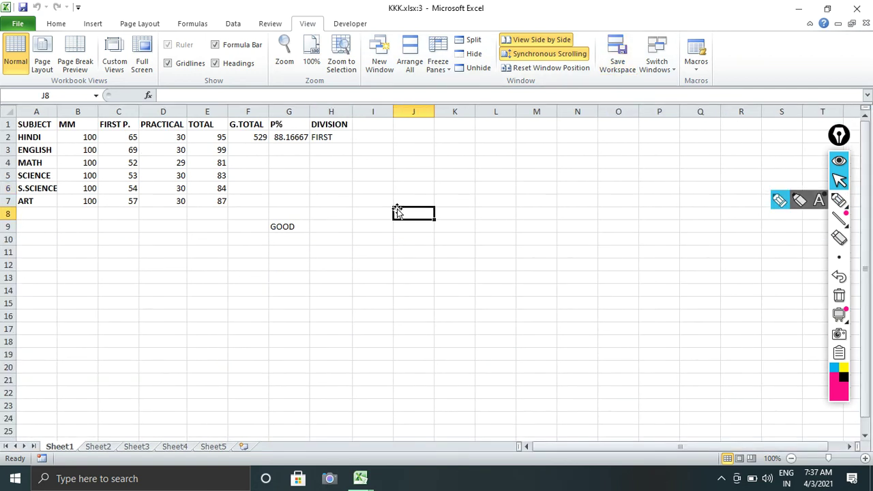
left_click(342, 167)
left_click(332, 239)
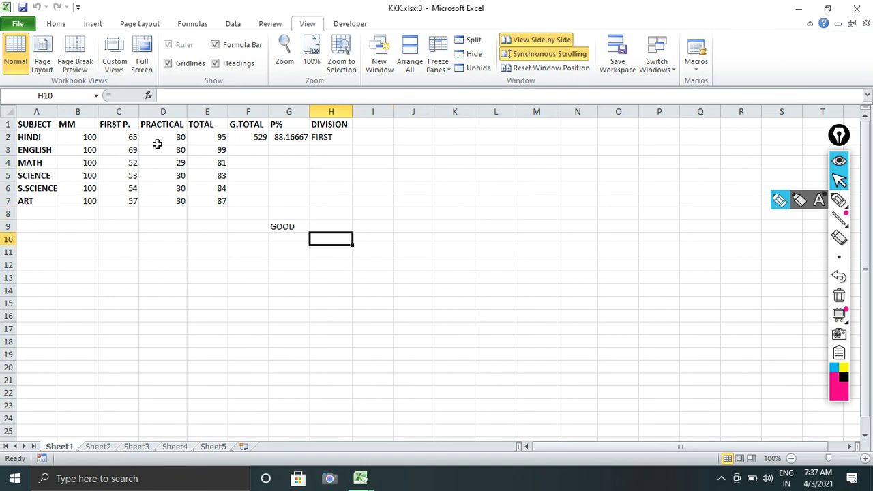
left_click_drag(53, 127, 307, 210)
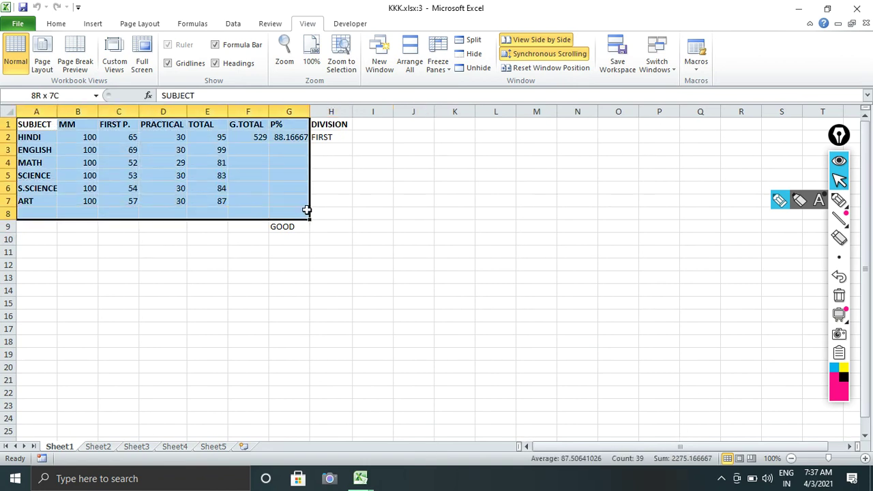
left_click(280, 227)
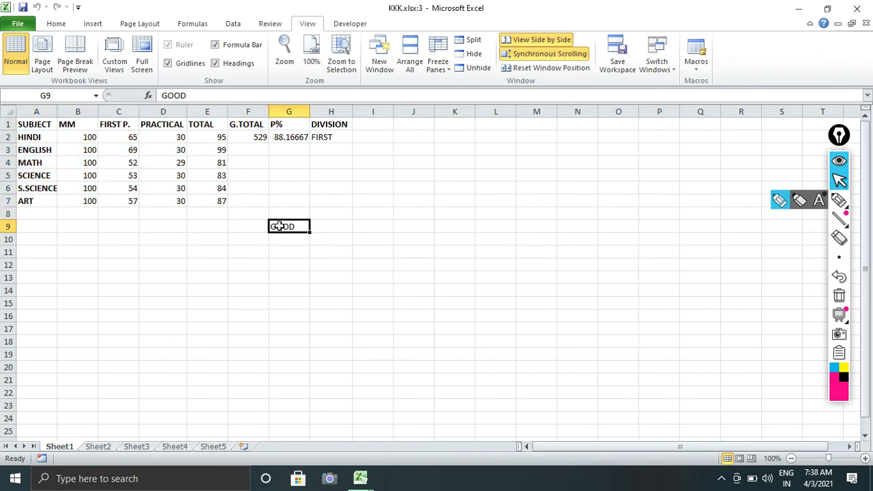
left_click(327, 202)
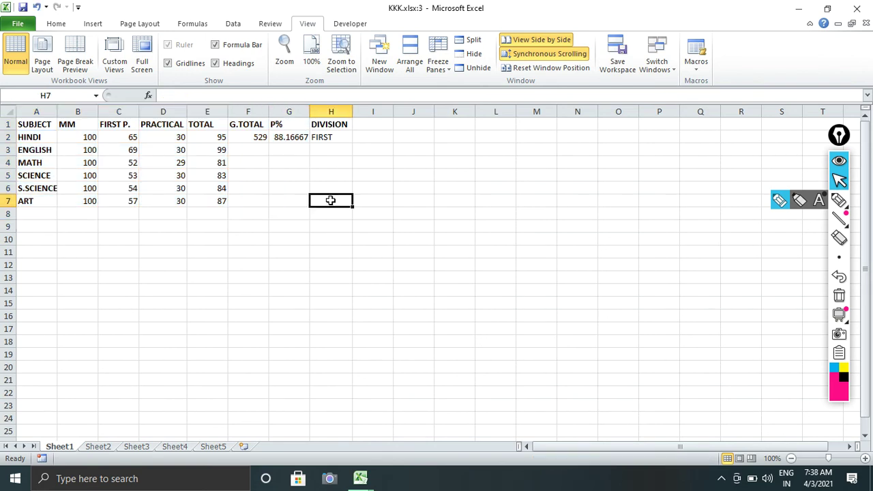
Save the workspace as NEW DATA, saving KKK.xlsx changes and saving Book2 as B.
left_click(616, 72)
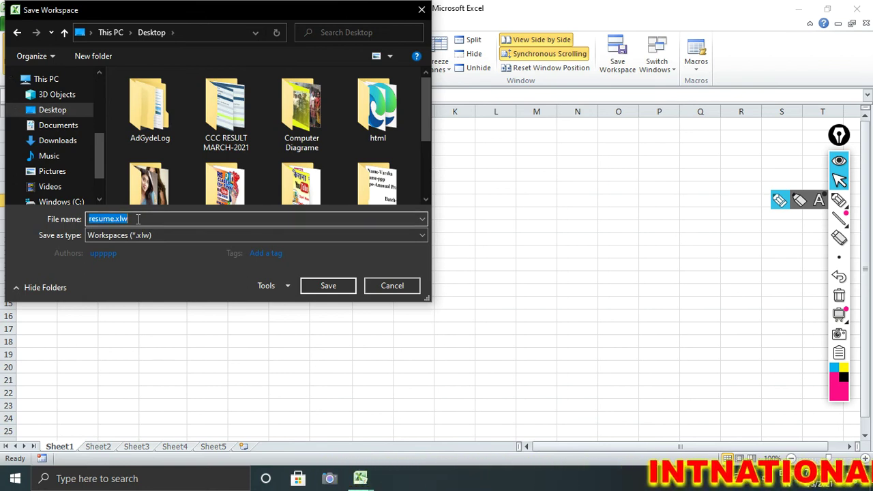
type("NEW DATA")
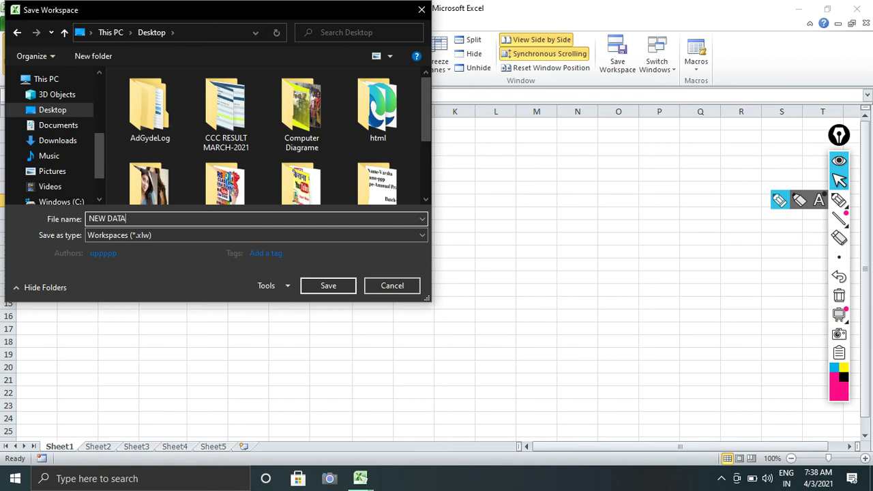
key("Return")
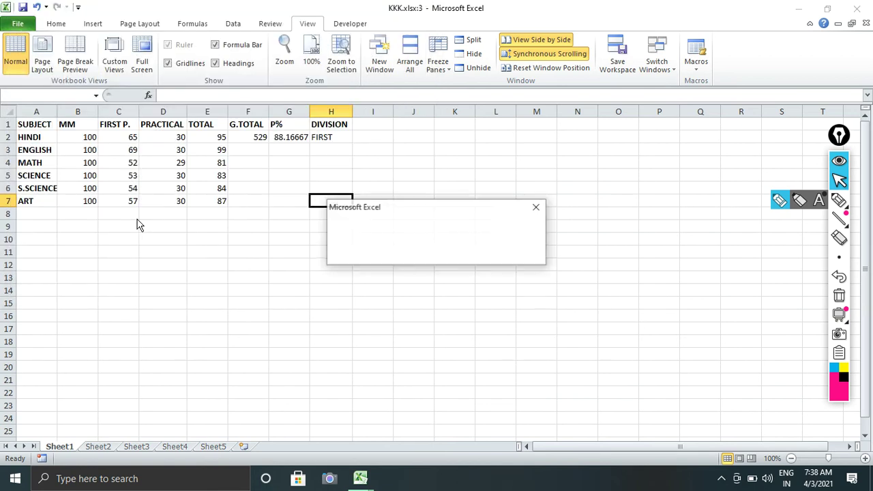
left_click(371, 254)
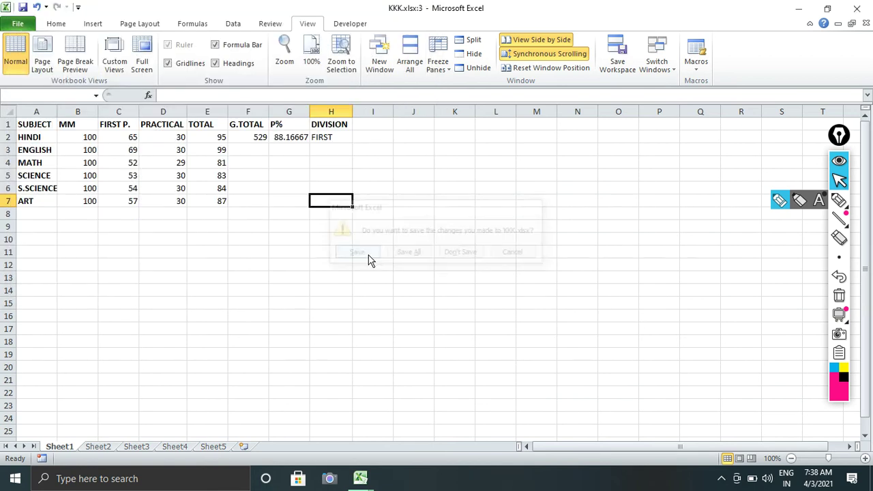
left_click(371, 254)
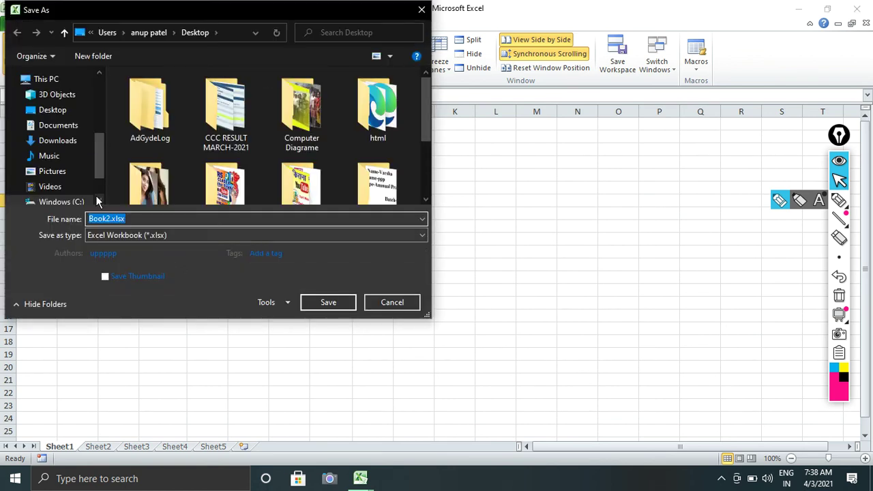
type("B")
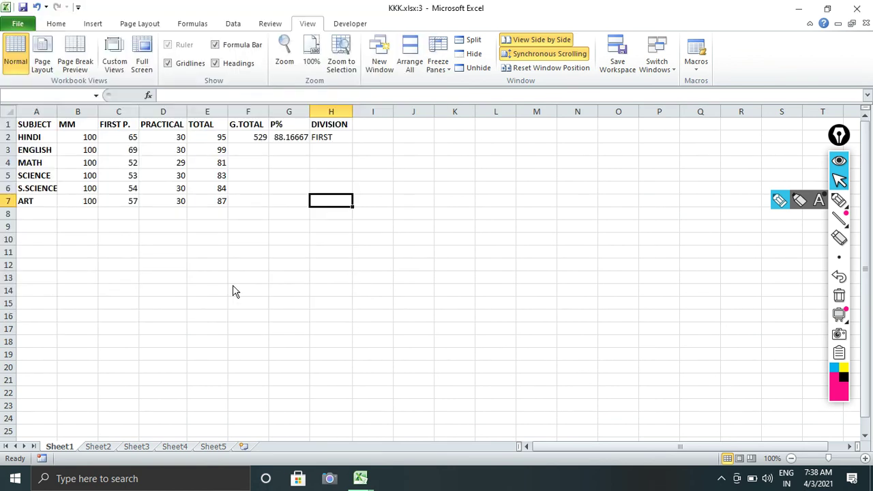
key("Return")
Use Save As to store the workbook on the Desktop as UPPP, then minimize Excel.
left_click(18, 25)
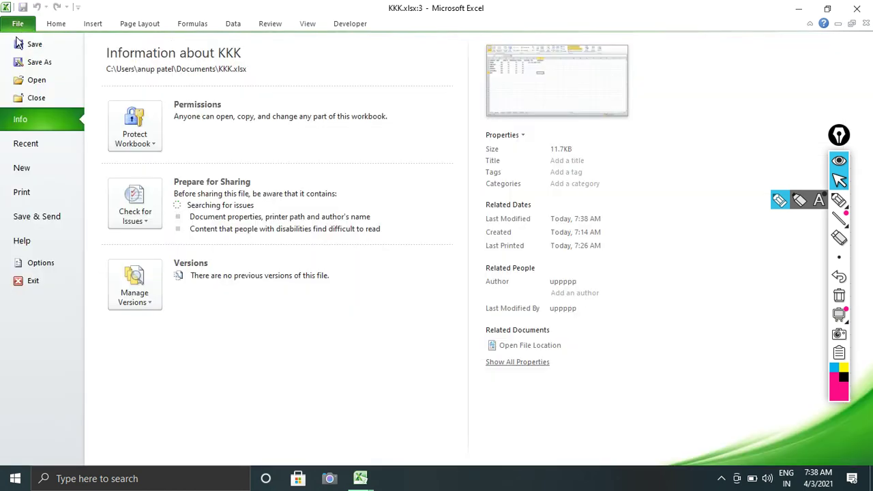
left_click(37, 63)
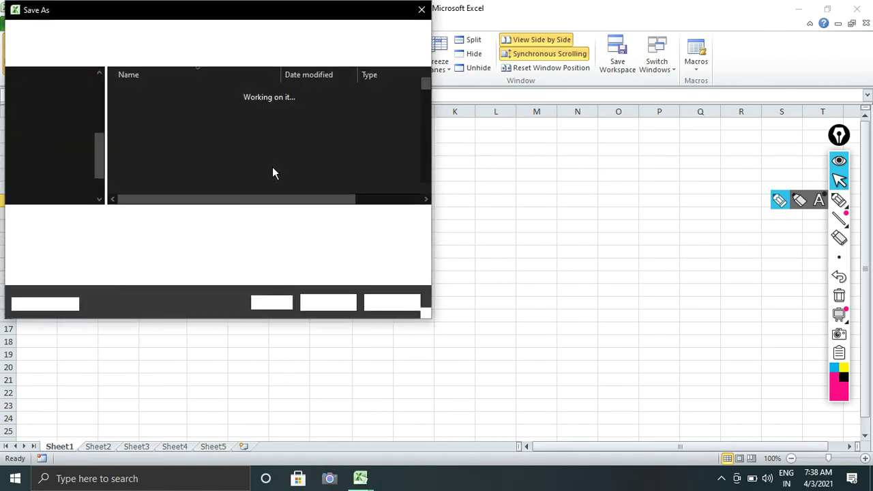
left_click(55, 111)
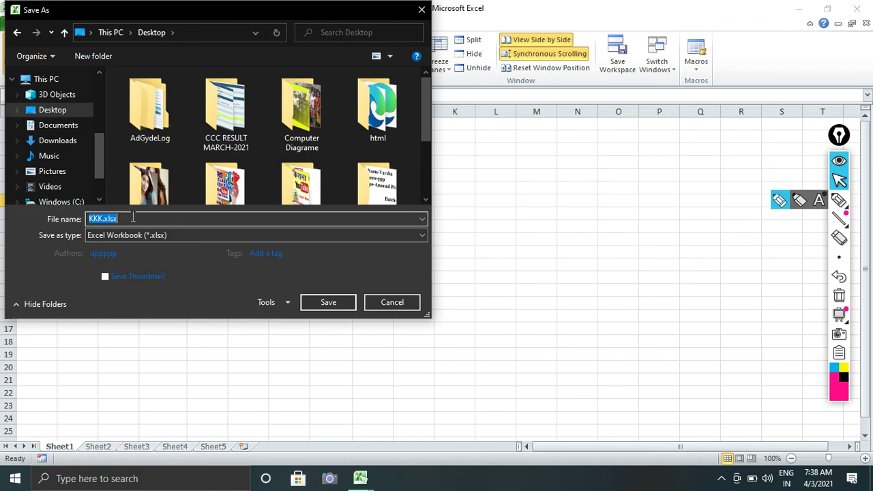
type("UPPP")
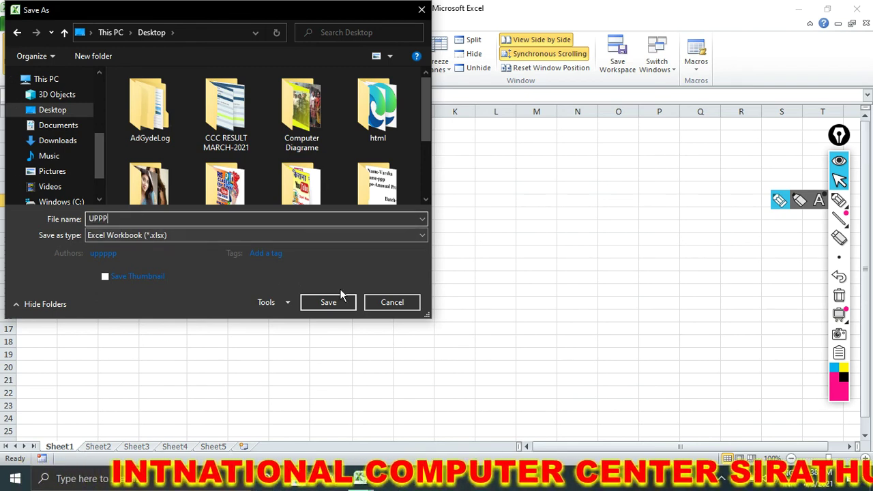
left_click(328, 302)
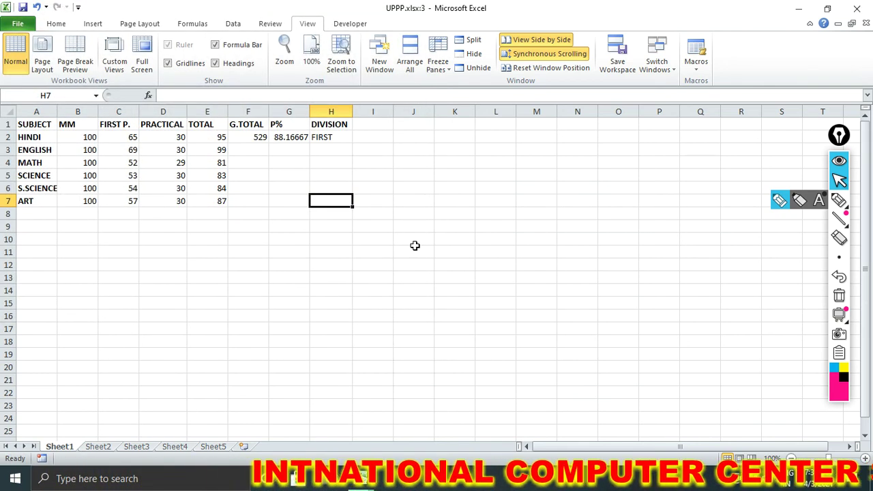
left_click(798, 9)
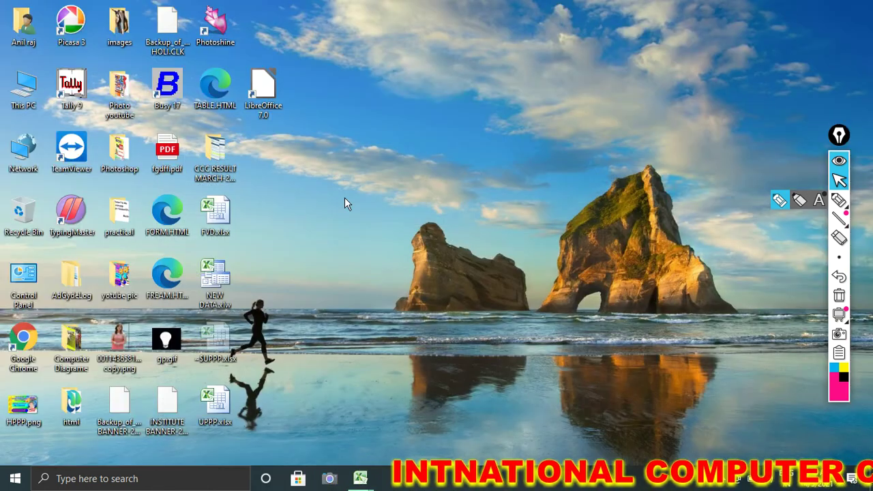
Place the UPPP.xlsx and NEW DATA.xlw icons side by side and circle them in pink.
mouse_move(214, 406)
left_mouse_down()
mouse_move(418, 270)
mouse_move(428, 240)
left_mouse_up()
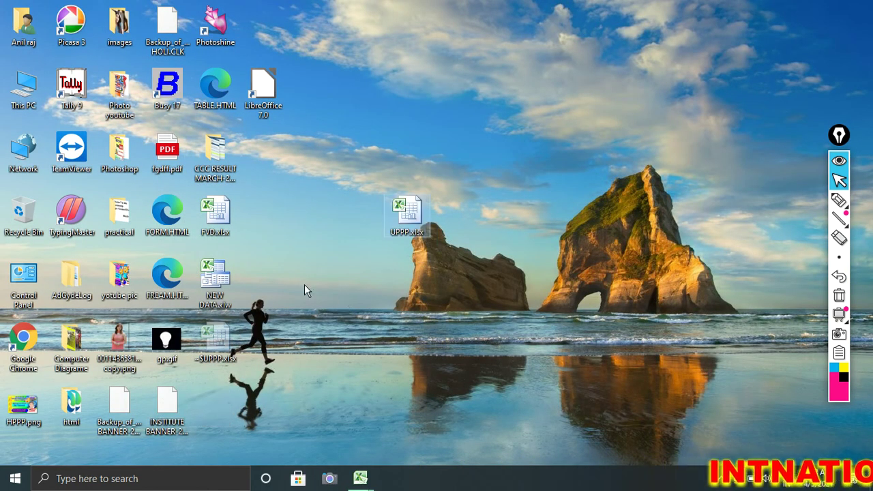
left_click_drag(225, 280, 458, 221)
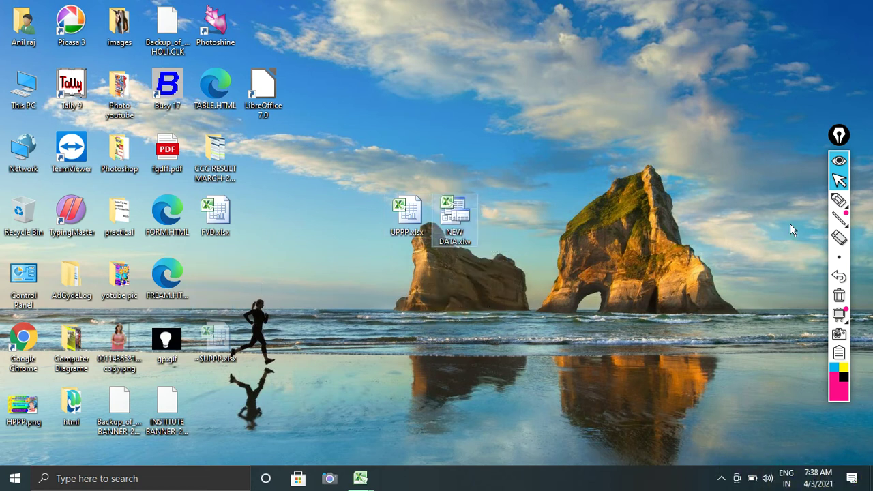
left_click(839, 199)
left_click_drag(516, 225, 396, 297)
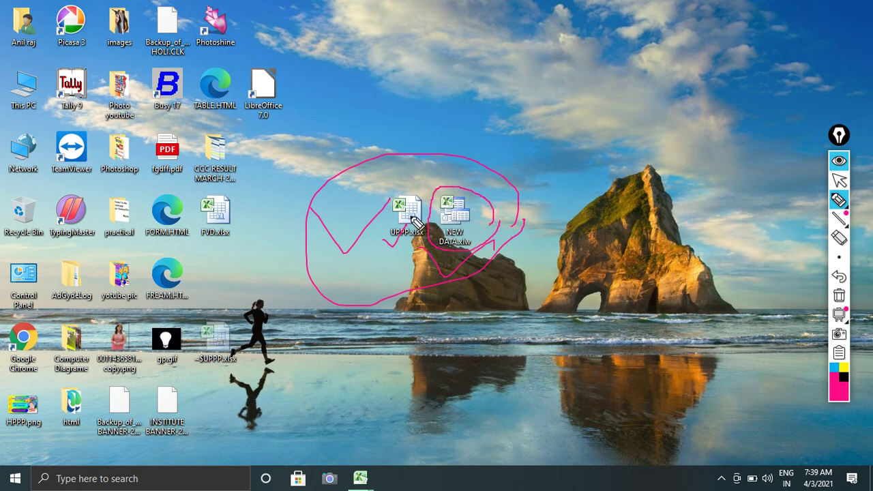
left_click(839, 295)
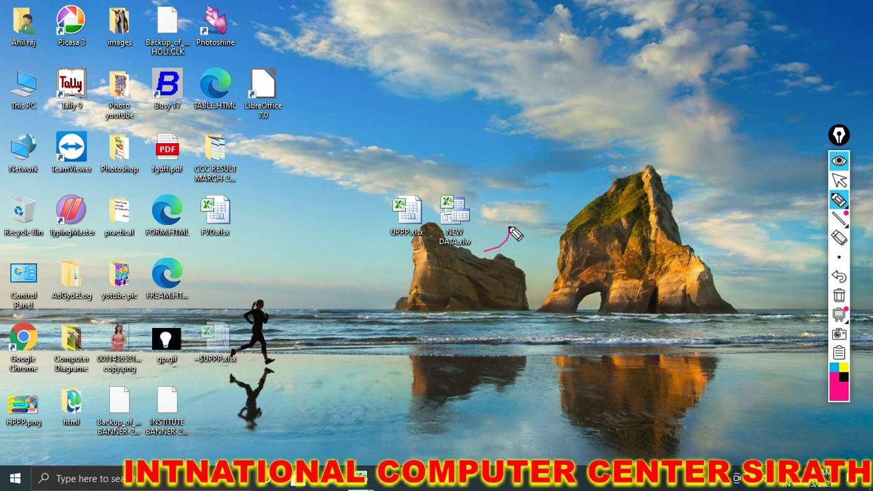
Mark the NEW DATA.xlw and UPPP.xlsx icons again, then erase the marks and exit the pen.
left_click_drag(510, 235, 499, 257)
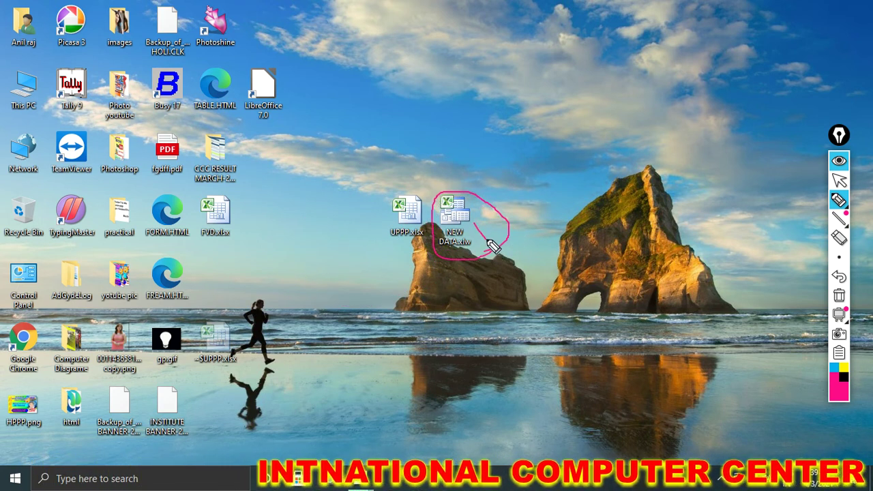
left_click_drag(475, 224, 507, 217)
left_click_drag(433, 179, 418, 260)
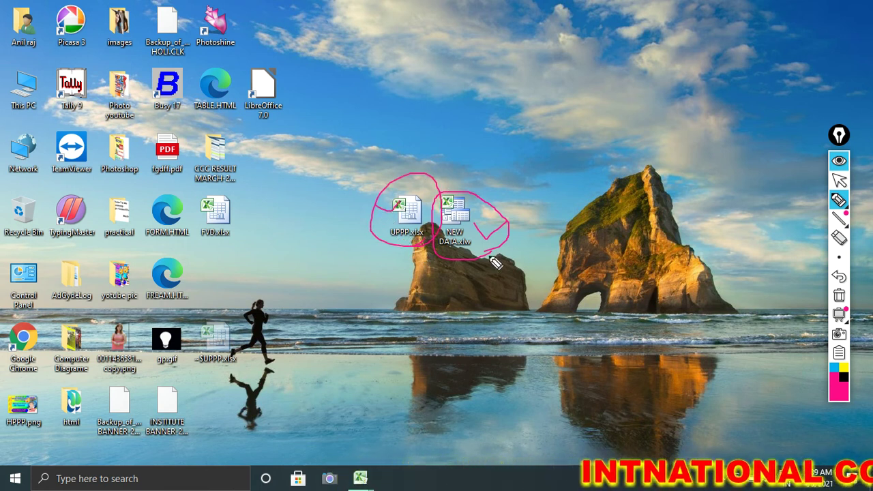
left_click(846, 304)
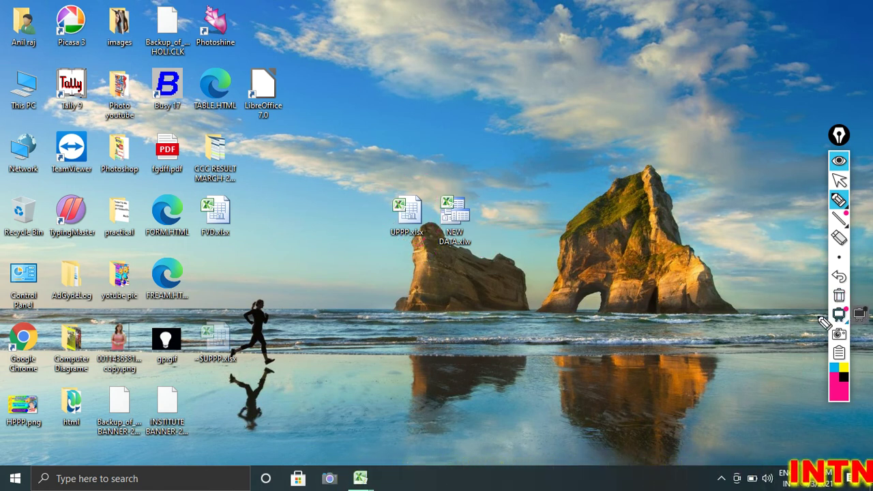
left_click(838, 179)
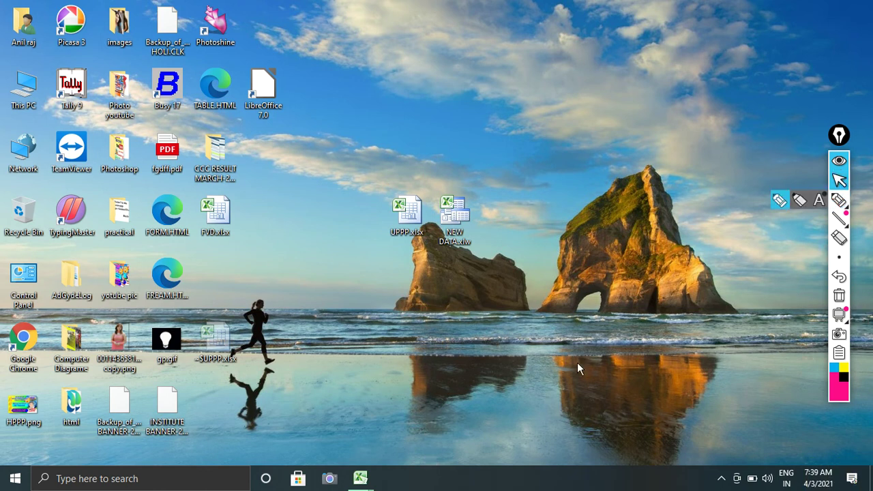
Bring the UPPP.xlsx:3 window forward, then switch to UPPP.xlsx:1 via Switch Windows.
mouse_move(360, 477)
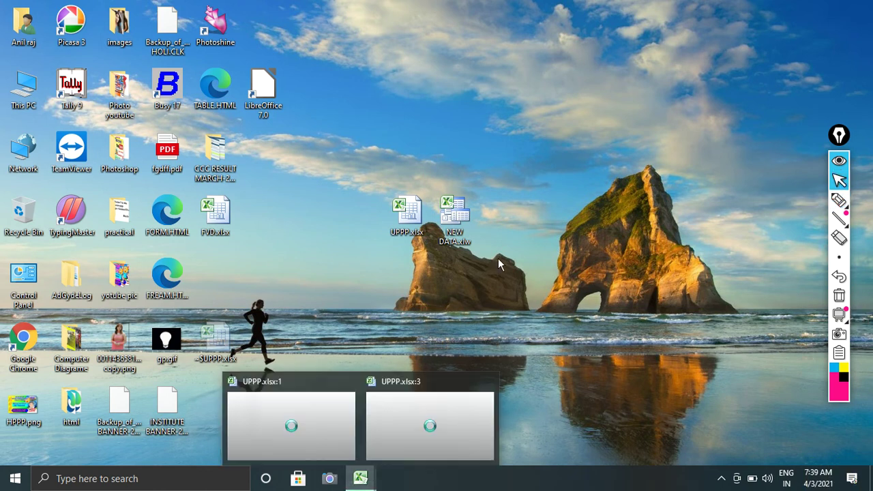
left_click(407, 429)
left_click(481, 201)
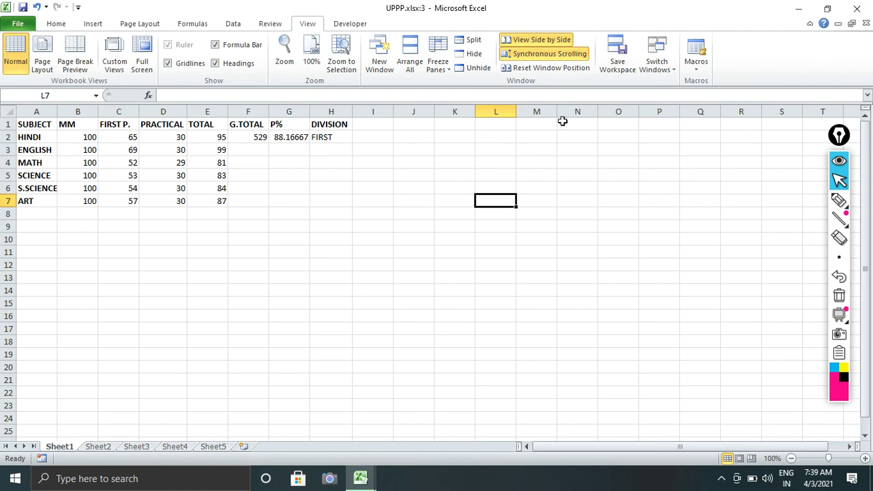
left_click(656, 67)
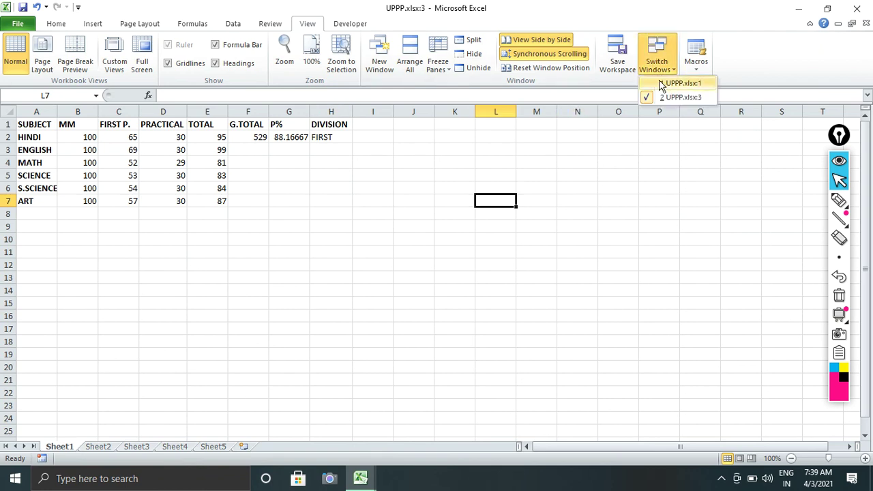
left_click(660, 84)
left_click(653, 73)
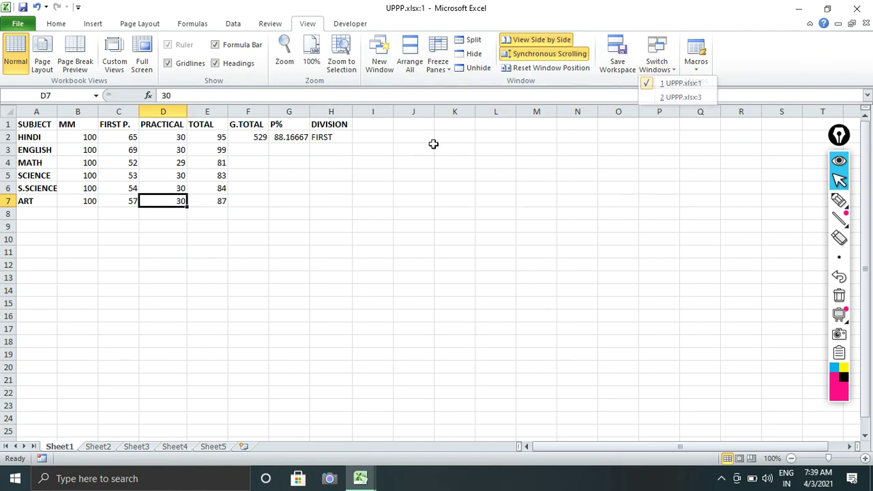
Unhide the FVD.xlsx workbook, then switch back to the UPPP.xlsx:1 window.
left_click(471, 68)
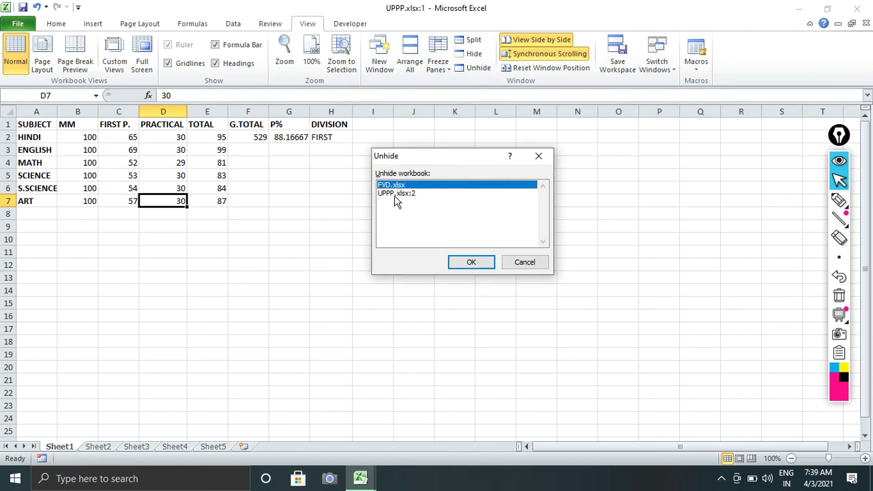
left_click(471, 264)
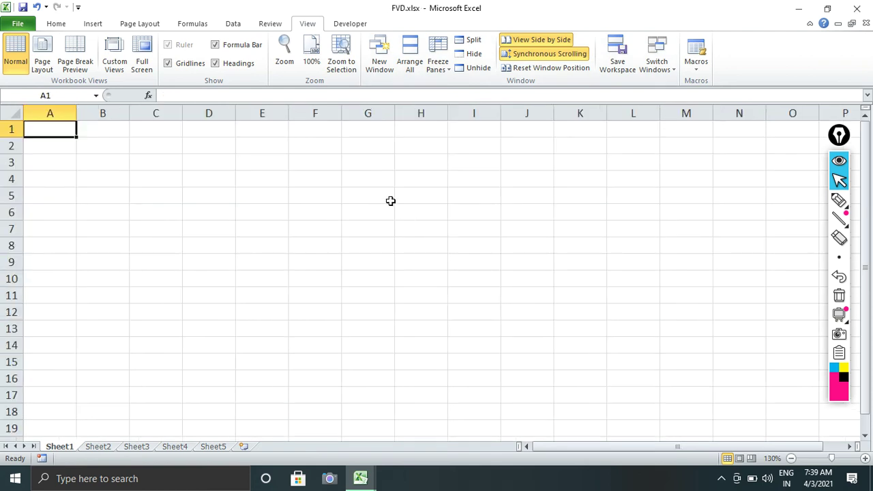
left_click(371, 191)
left_click(658, 68)
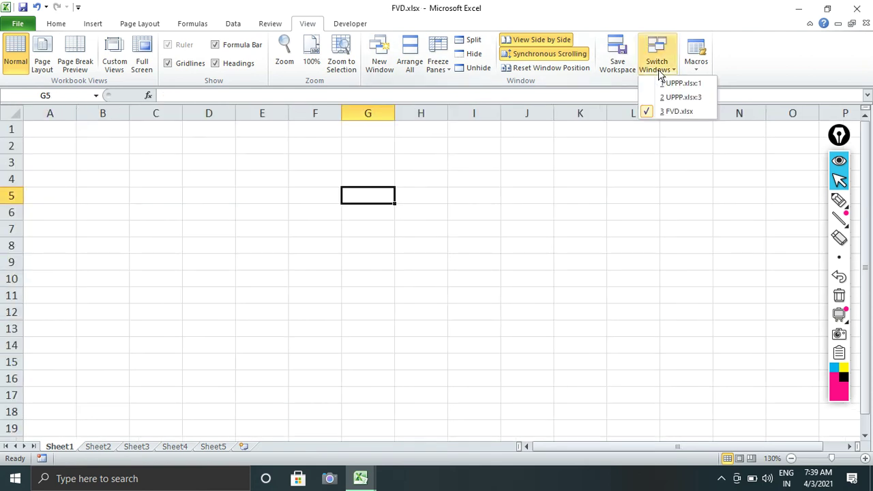
left_click(664, 86)
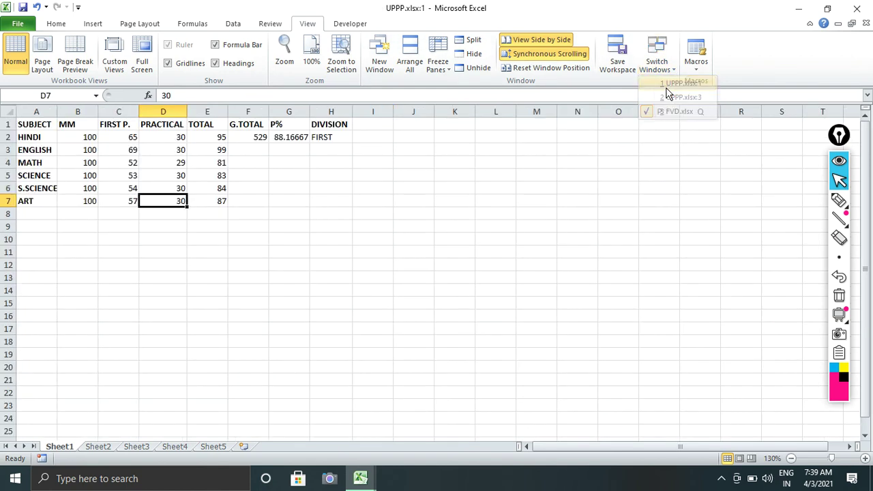
scroll(478, 140, "up", 2, "ctrl")
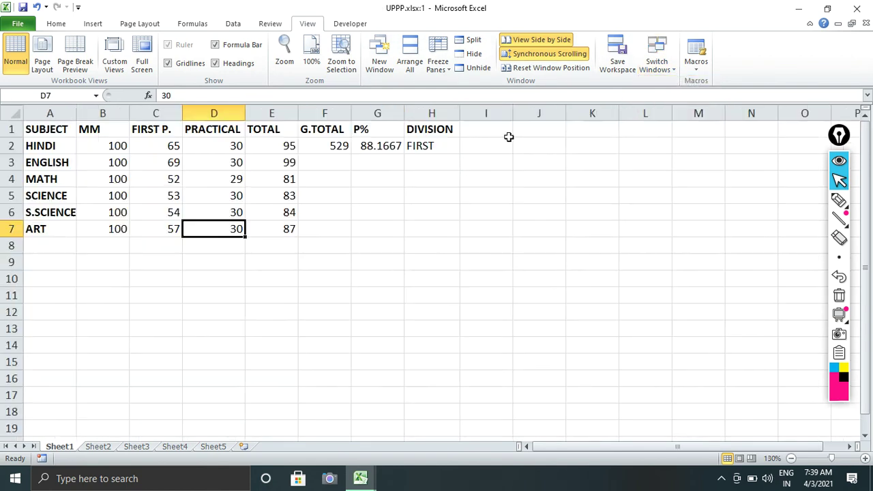
Alternate twice between FVD.xlsx and UPPP.xlsx:1 using Switch Windows.
left_click(656, 65)
left_click(674, 113)
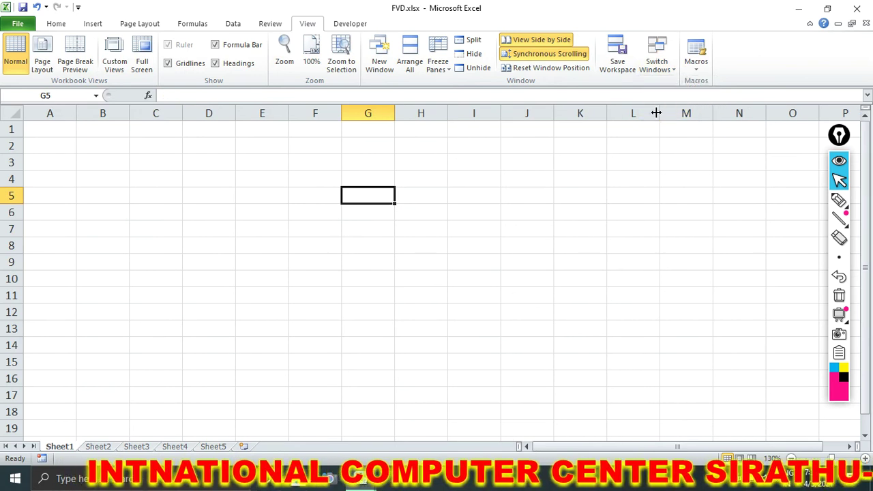
left_click(657, 65)
left_click(675, 83)
left_click(657, 67)
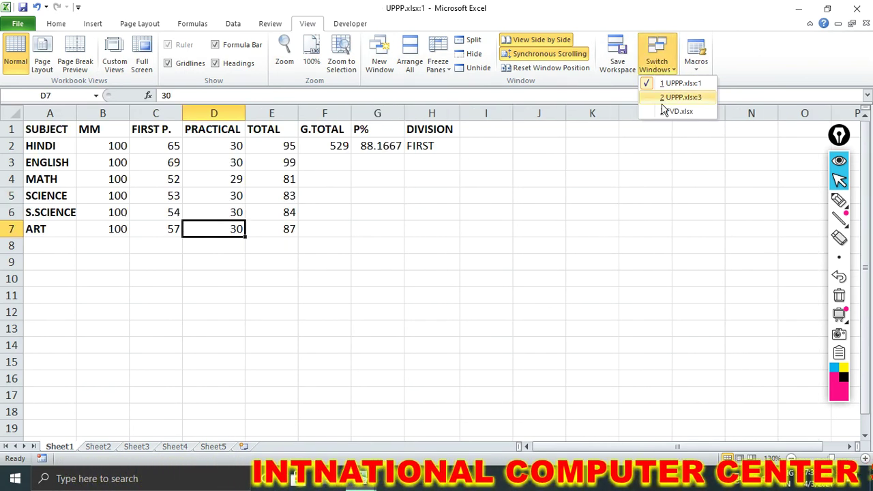
left_click(675, 111)
left_click(647, 69)
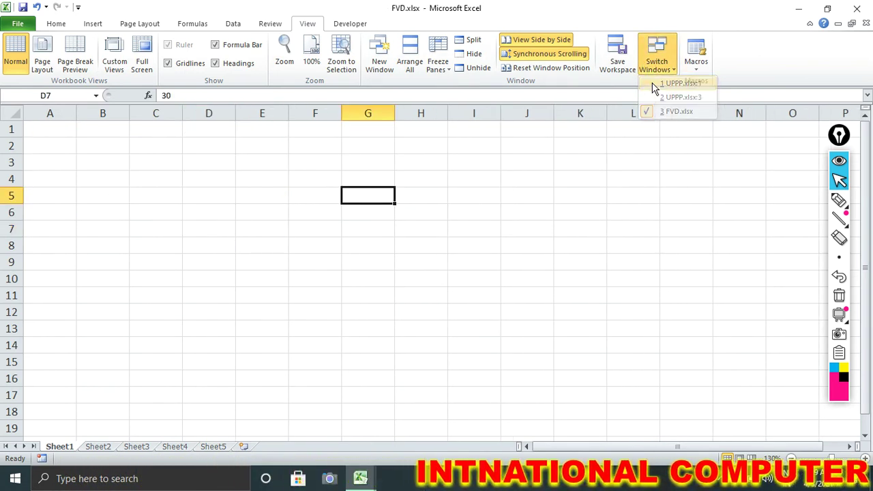
left_click(656, 84)
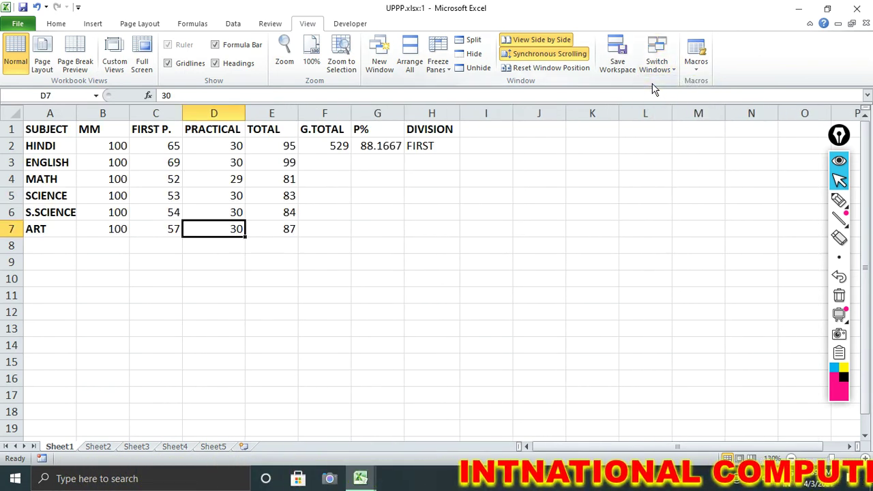
left_click(508, 161)
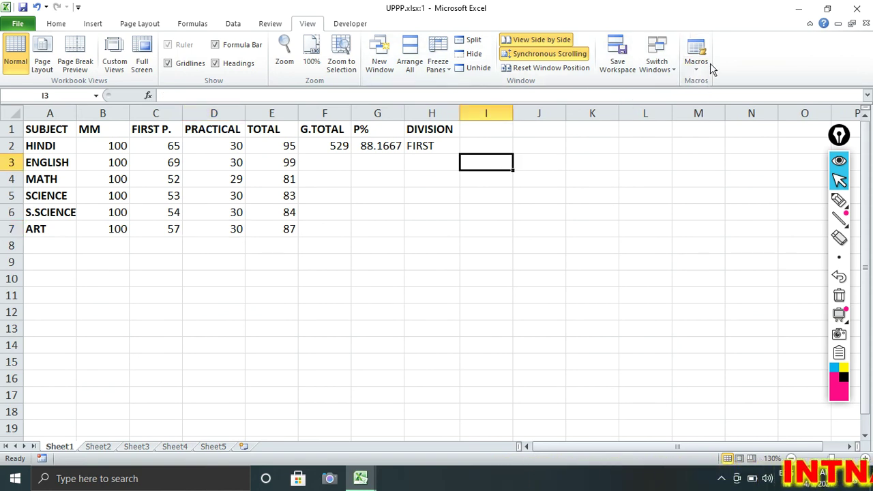
Draw a freehand annotation mark on screen, then erase it.
left_click(839, 200)
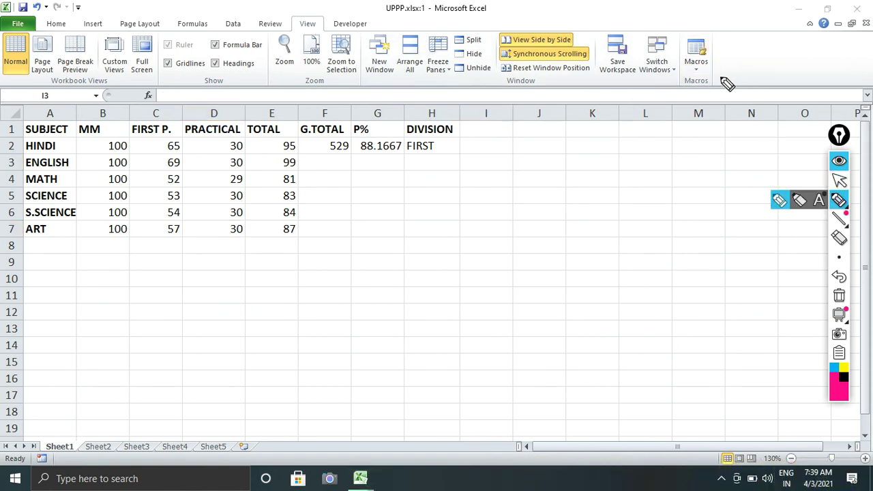
left_click_drag(724, 81, 654, 60)
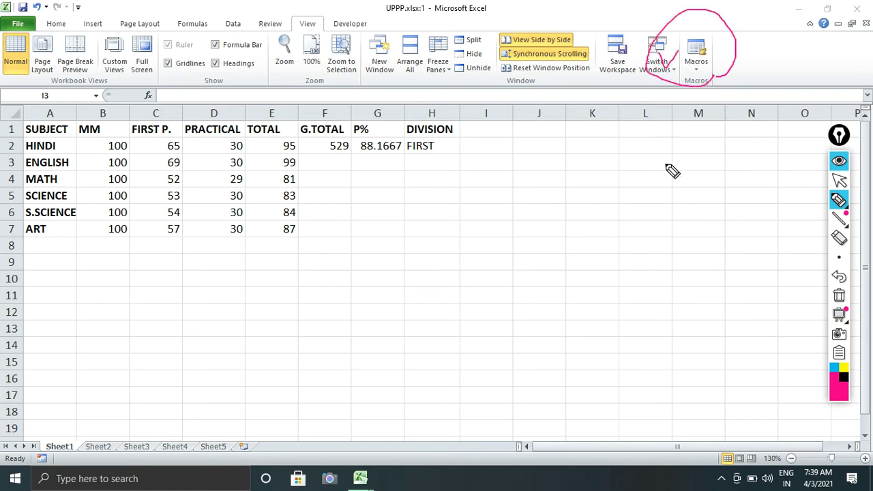
left_click(839, 296)
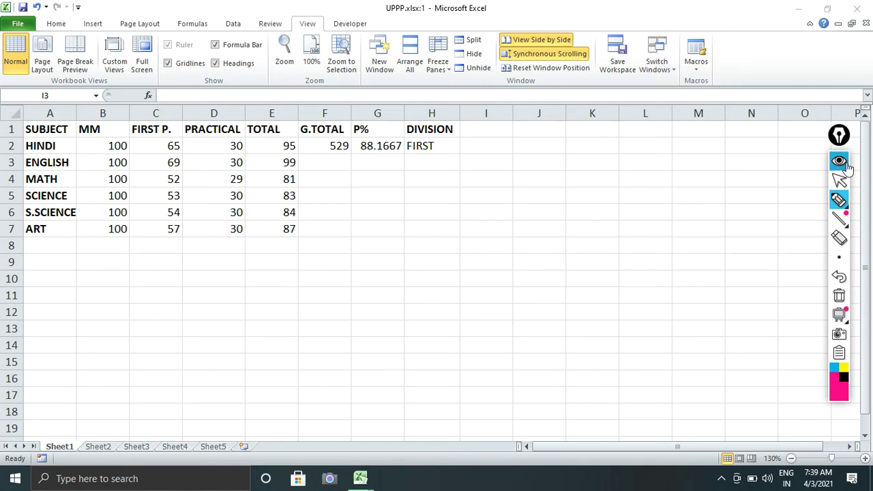
left_click(838, 181)
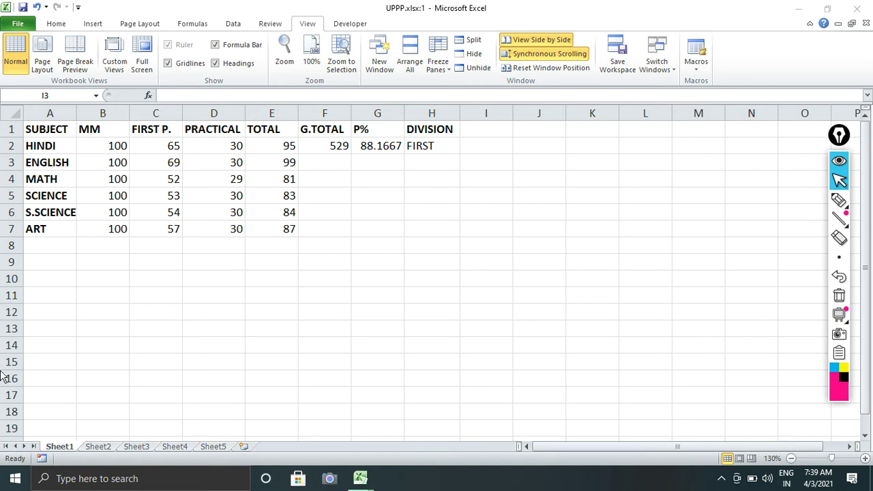
Select cell F4 and create the new blank workbook Book3 with Ctrl+N.
left_click(315, 182)
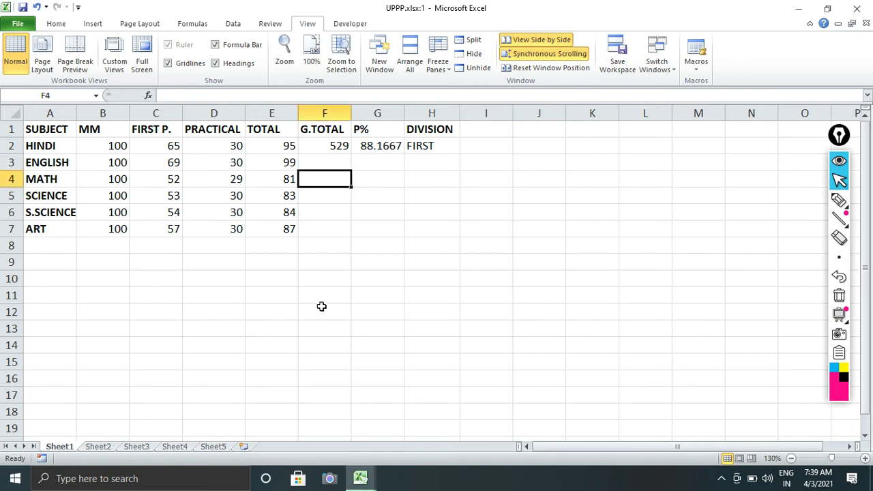
key("ctrl+n")
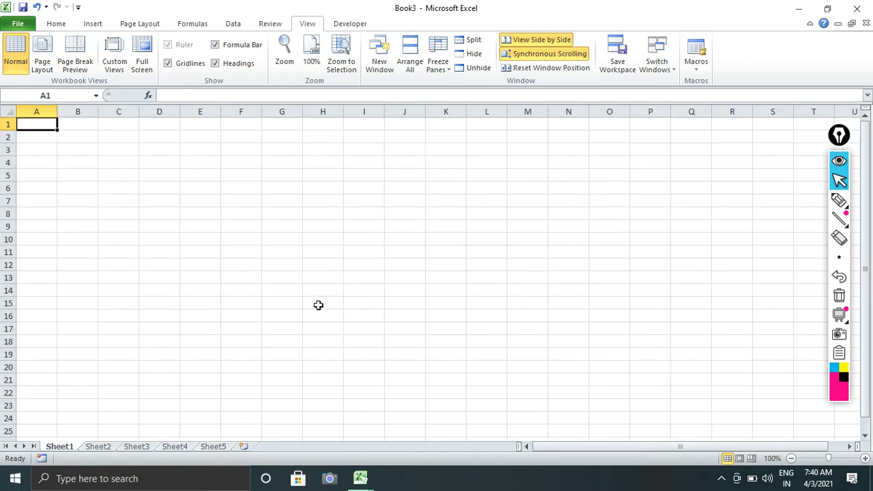
scroll(312, 290, "up", 3)
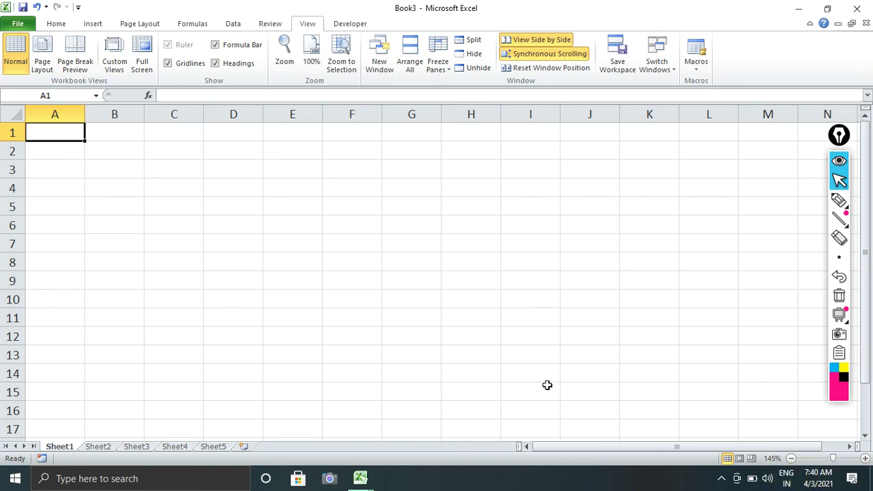
Start recording a macro named RECORD, stored in This Workbook, with shortcut letter q.
left_click(696, 71)
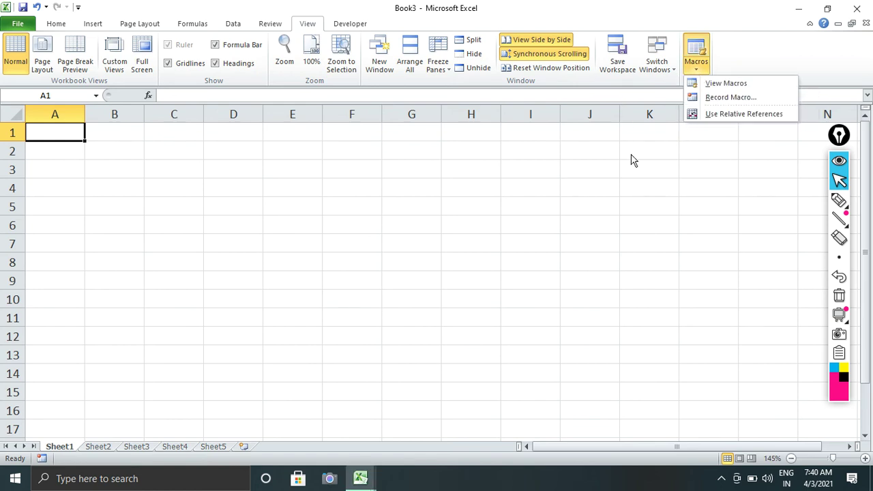
left_click(713, 97)
type("RECORD")
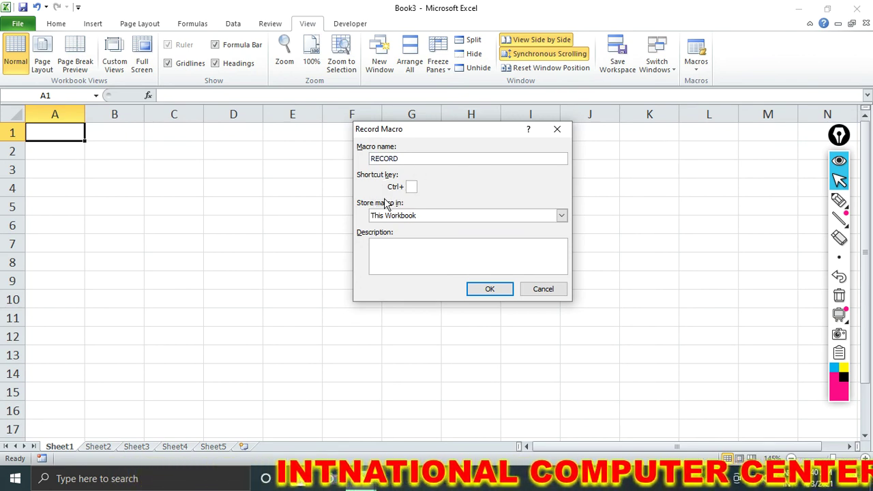
key("Tab")
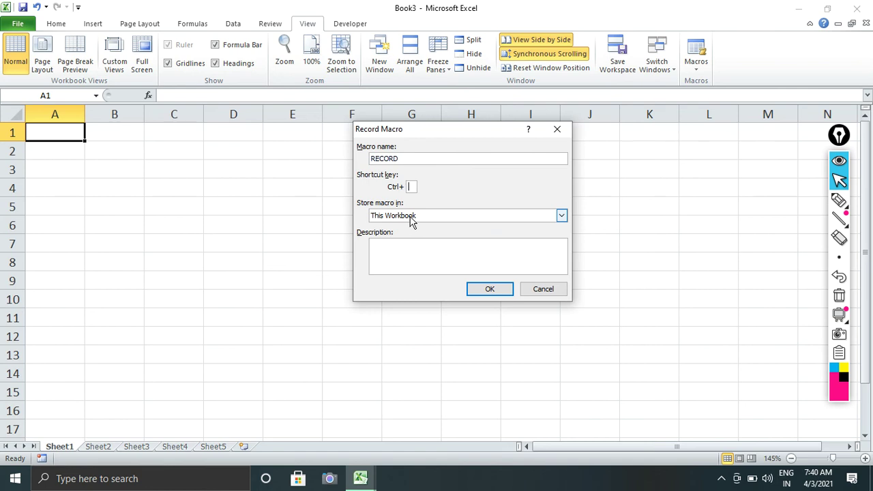
left_click(482, 289)
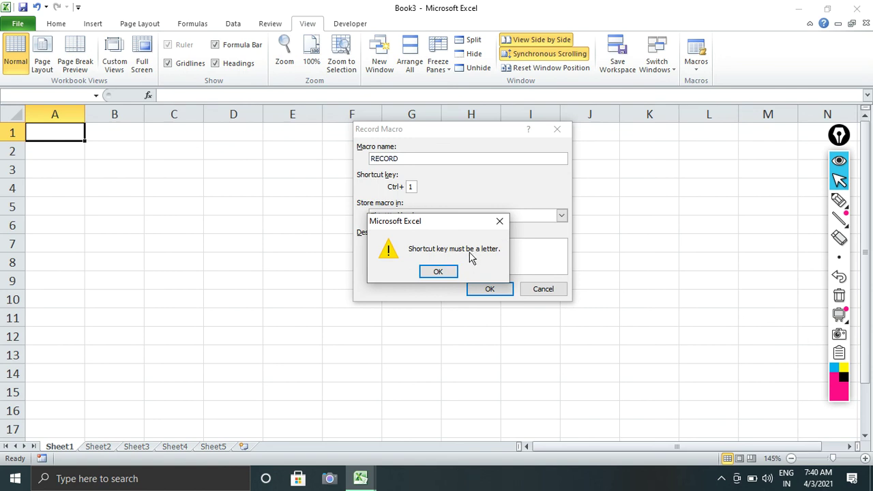
left_click(500, 222)
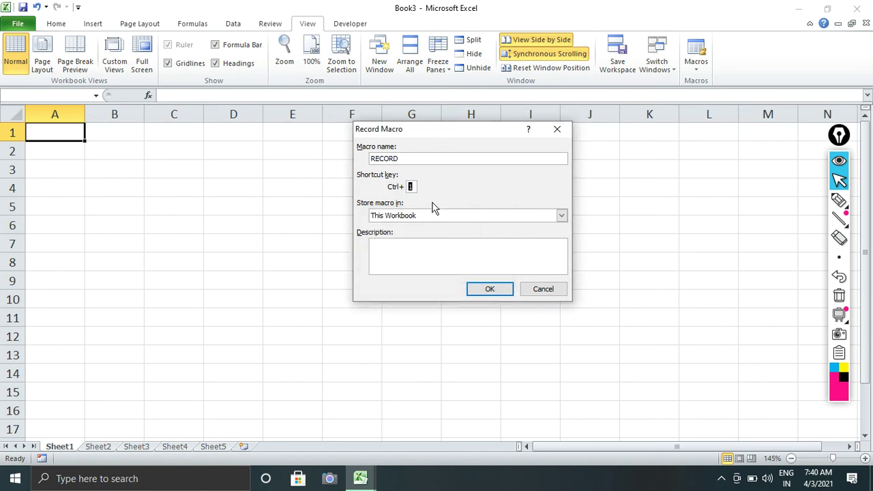
key("Caps_Lock")
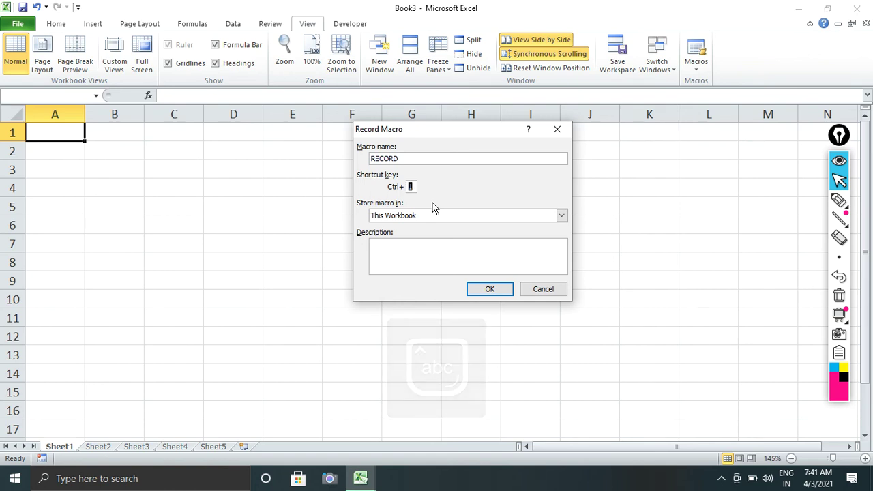
type("q")
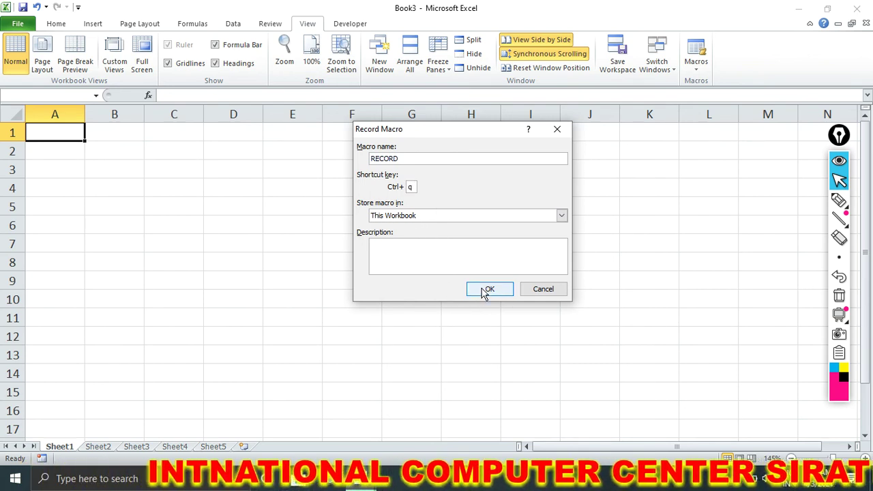
left_click(489, 289)
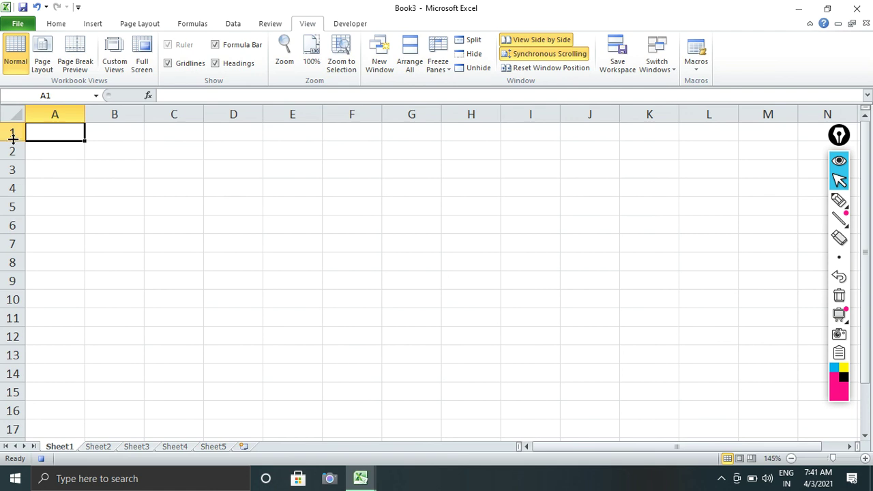
Give A1 a yellow-to-dark-red gradient fill radiating from the centre.
left_click(58, 29)
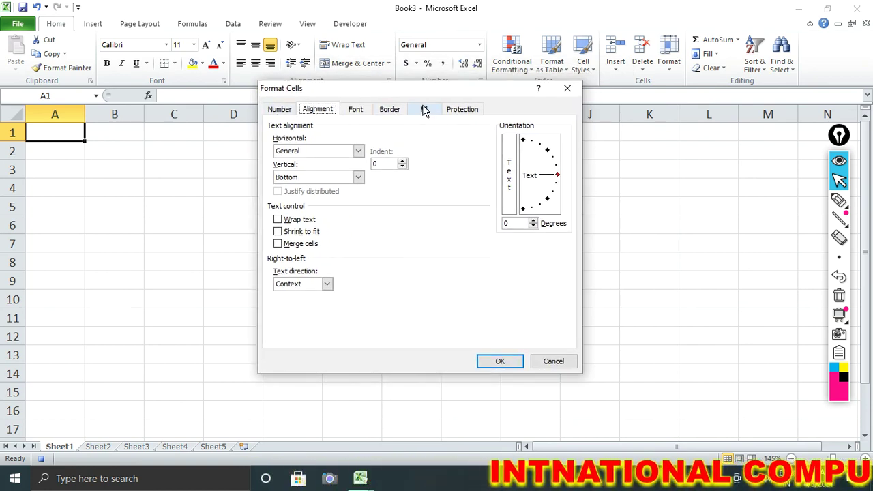
left_click(423, 111)
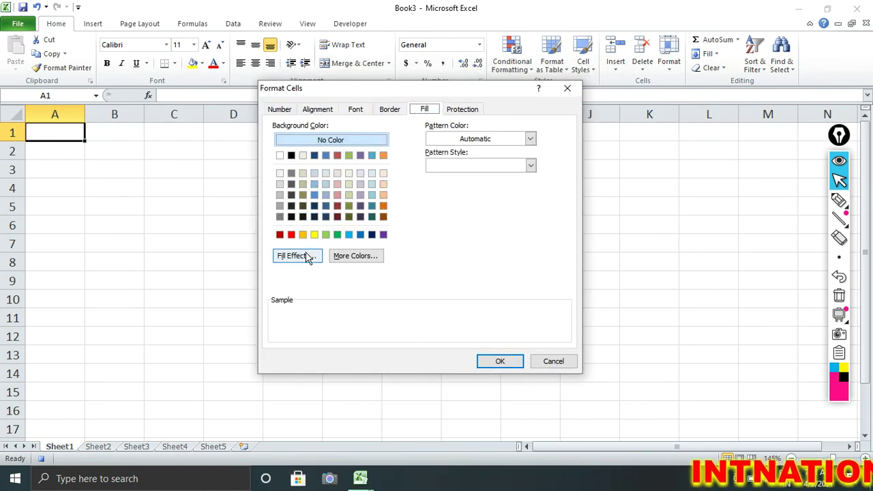
key("Return")
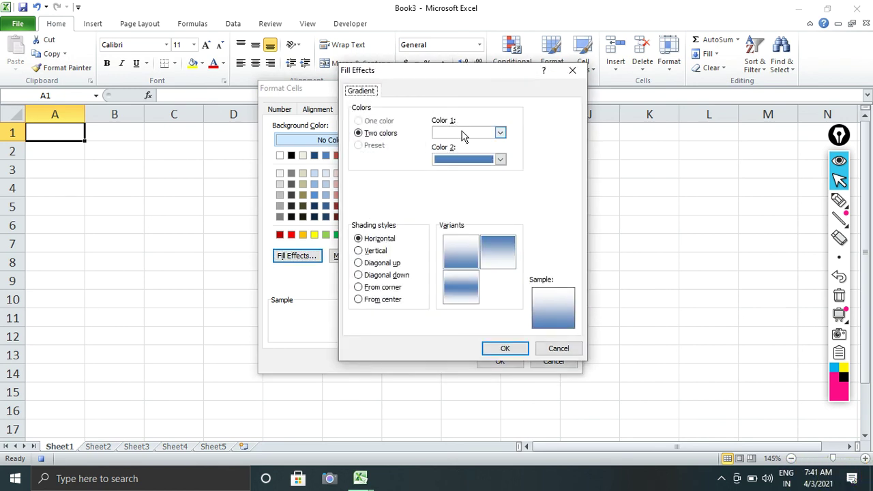
left_click(469, 134)
left_click(472, 225)
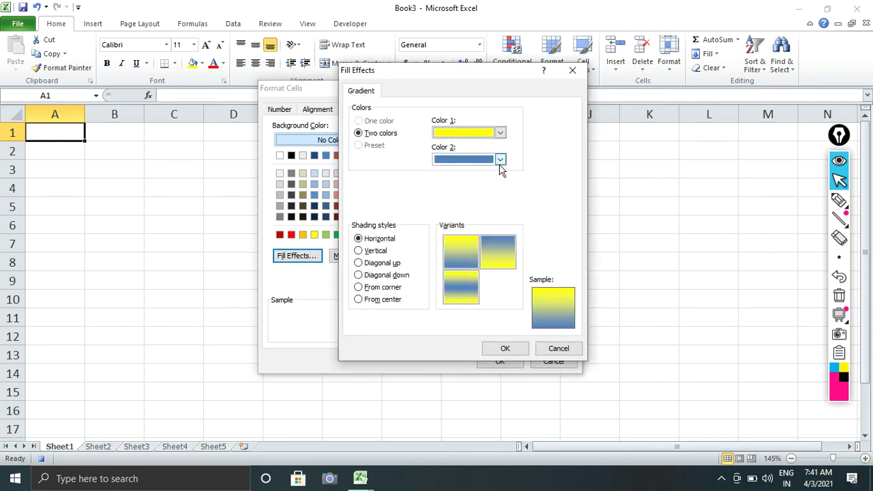
left_click(500, 161)
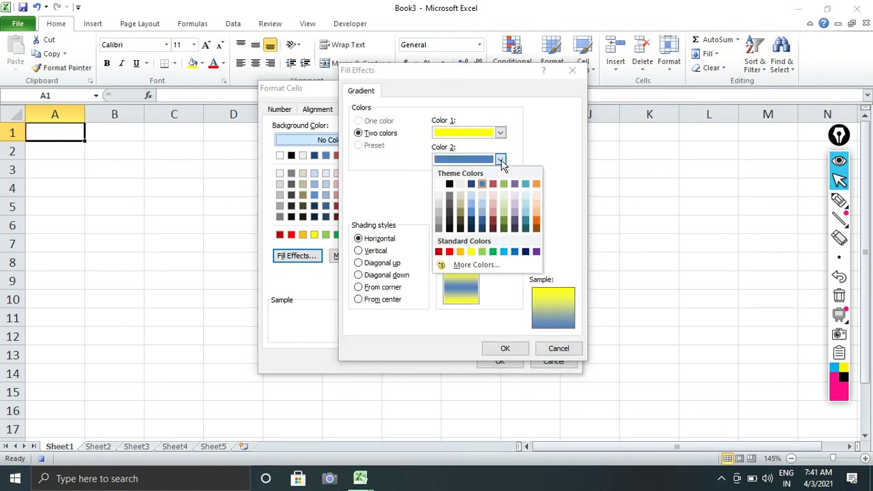
left_click(440, 252)
left_click(367, 304)
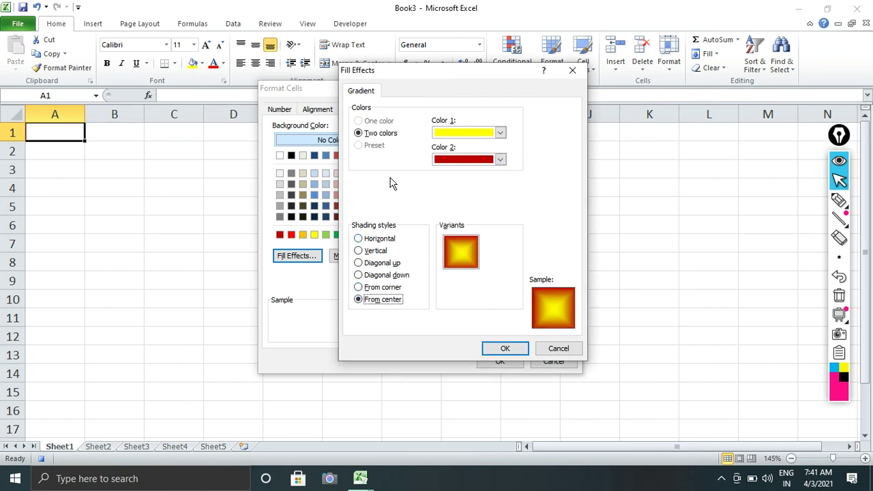
left_click(490, 349)
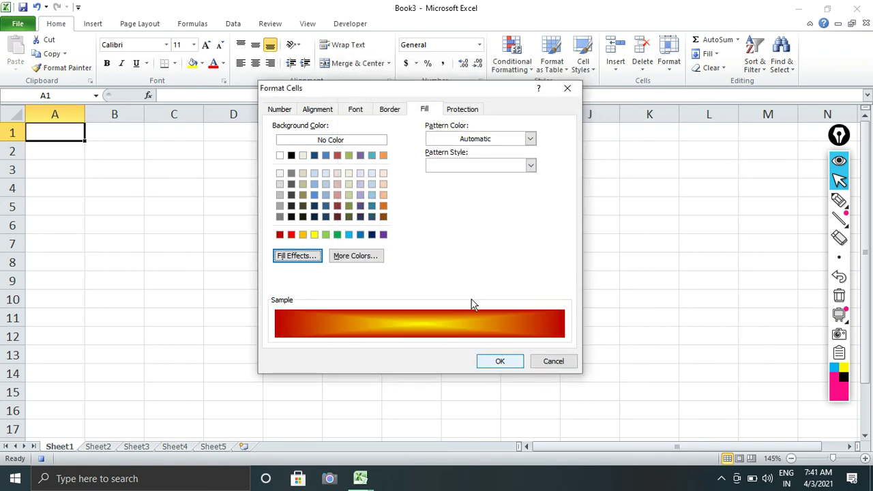
Add a light blue outline border to A1 and apply the formatting.
left_click(391, 111)
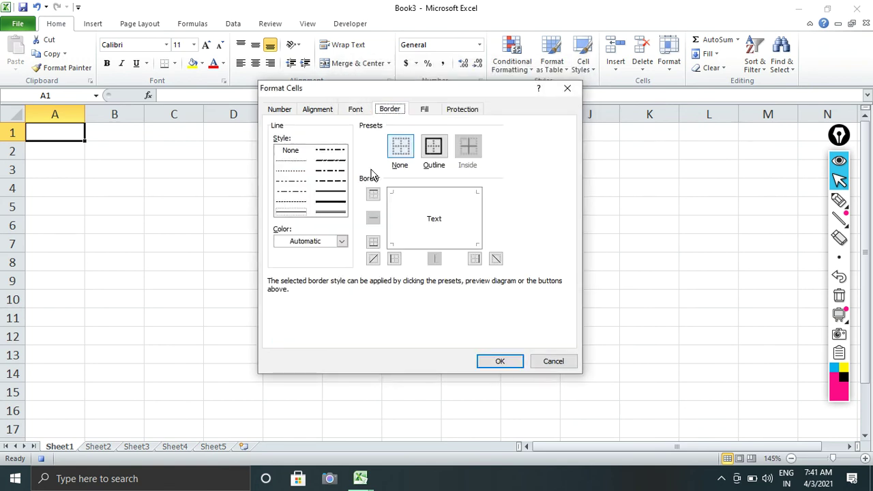
left_click(341, 242)
left_click(345, 349)
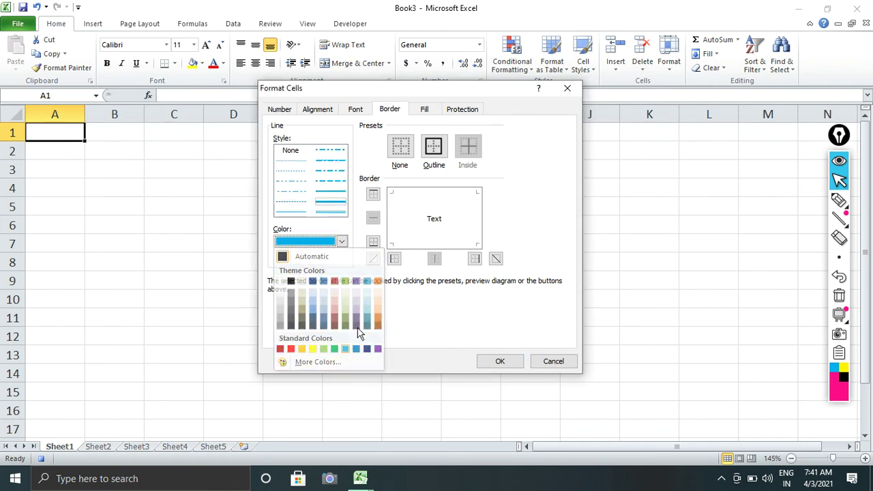
left_click(433, 146)
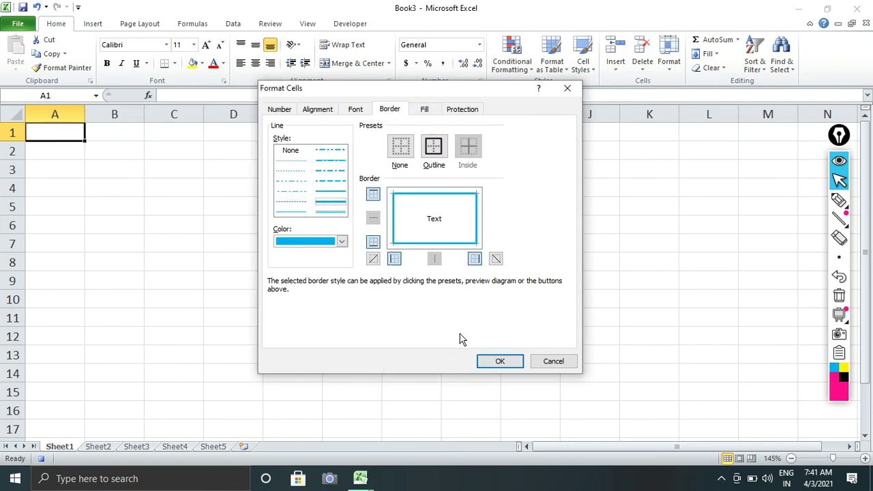
left_click(495, 362)
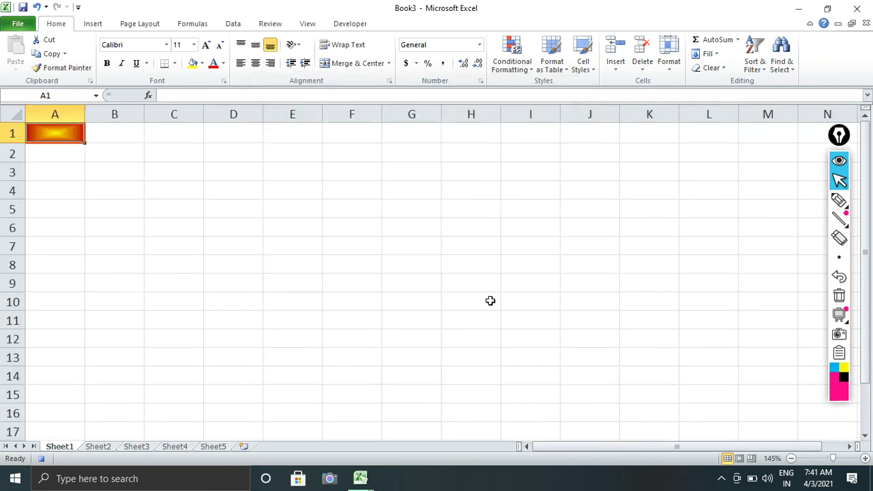
left_click(80, 158)
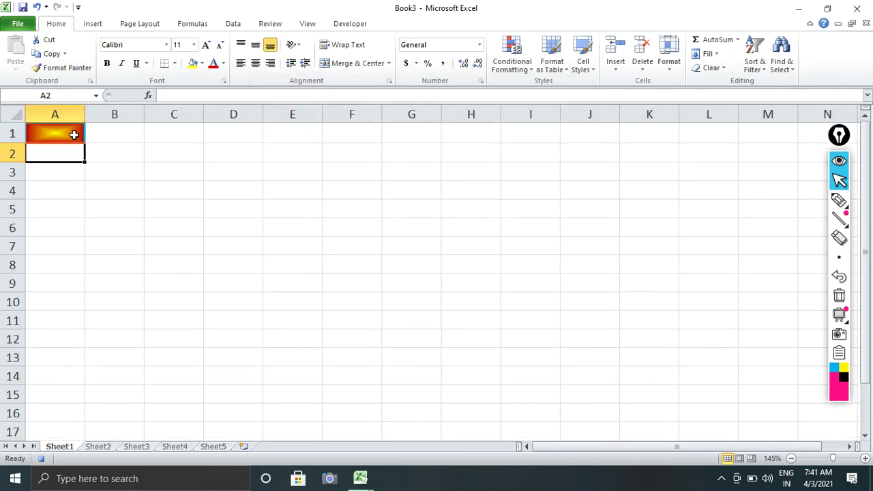
Reselect A1 and stop recording the RECORD macro from the View tab's Macros menu.
left_click(73, 134)
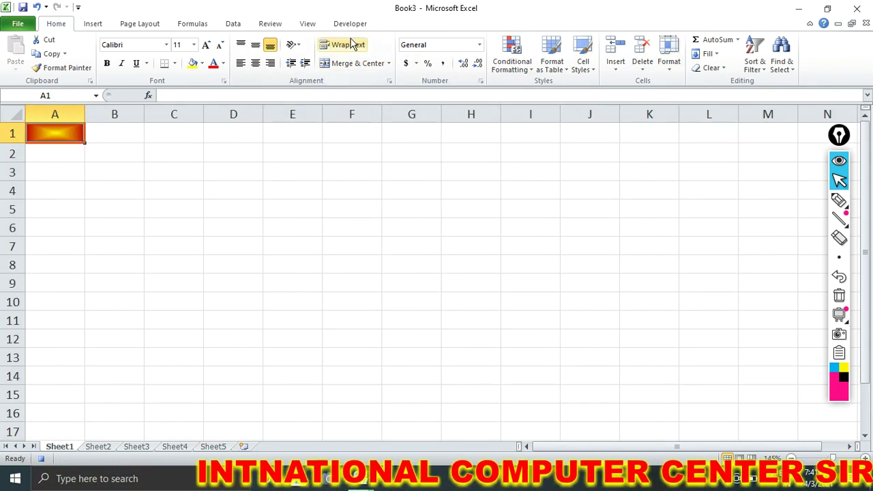
left_click(310, 25)
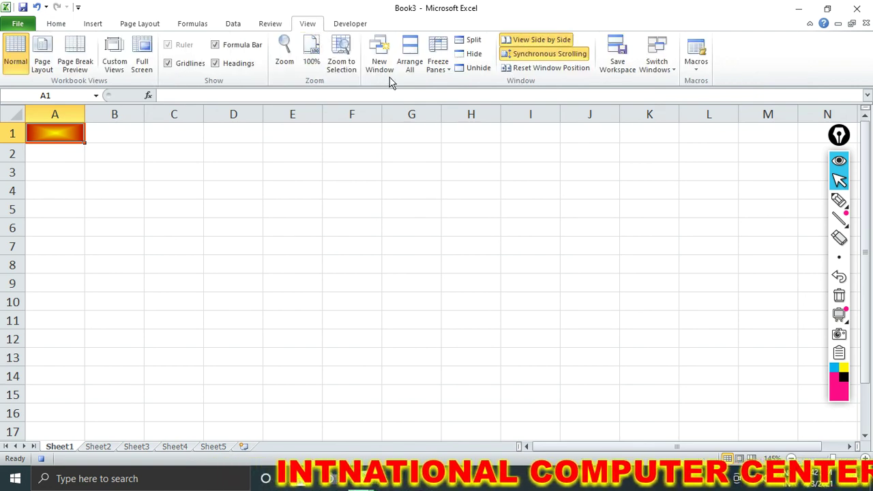
left_click(691, 66)
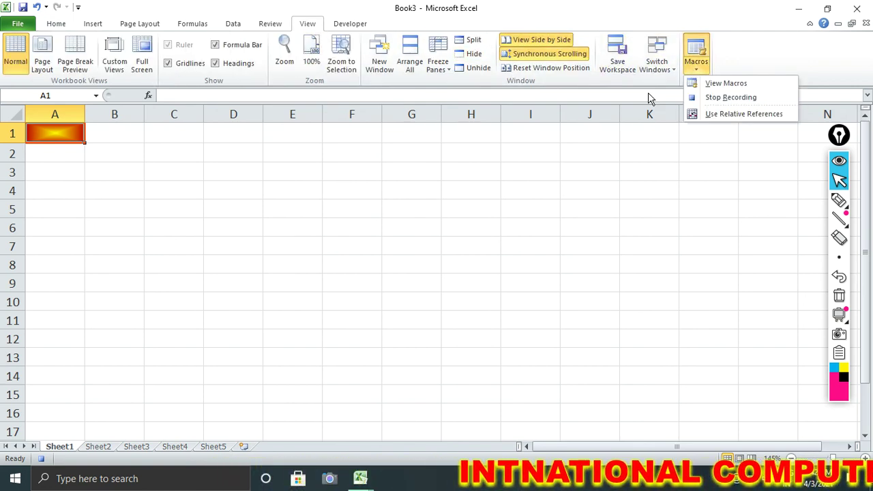
left_click(711, 99)
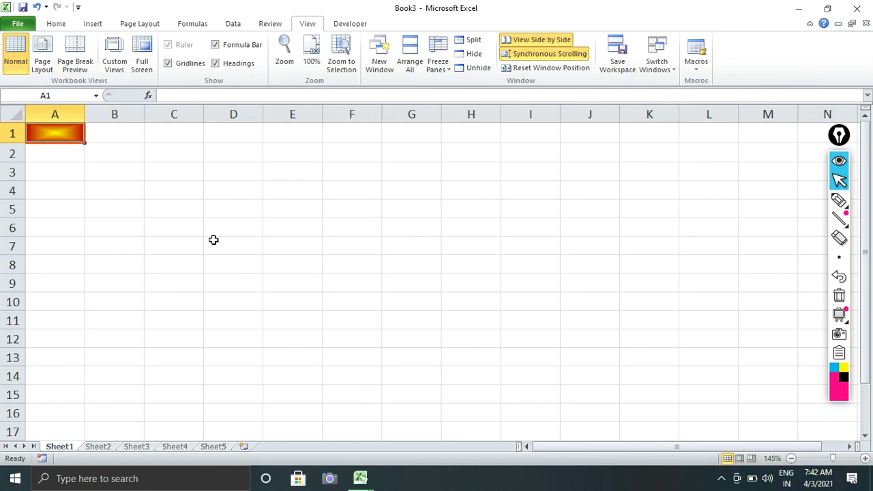
Run the RECORD macro on D2:K12 from View Macros.
left_click_drag(215, 151, 650, 337)
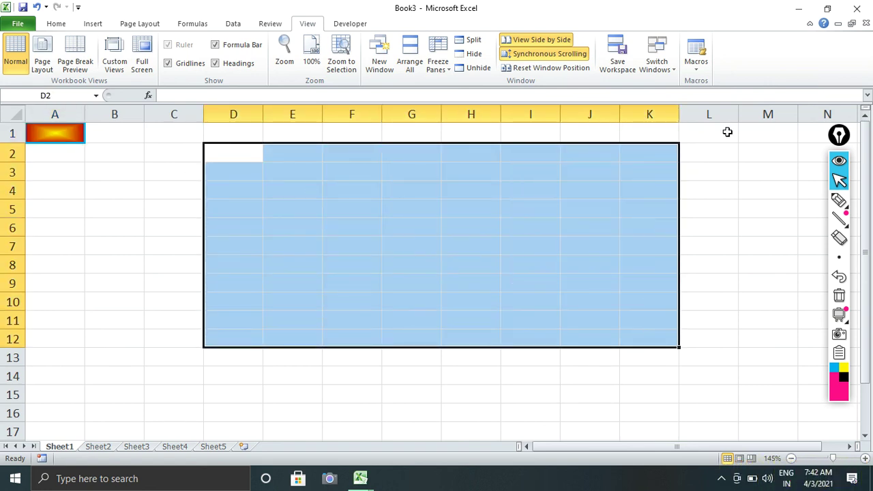
left_click(702, 76)
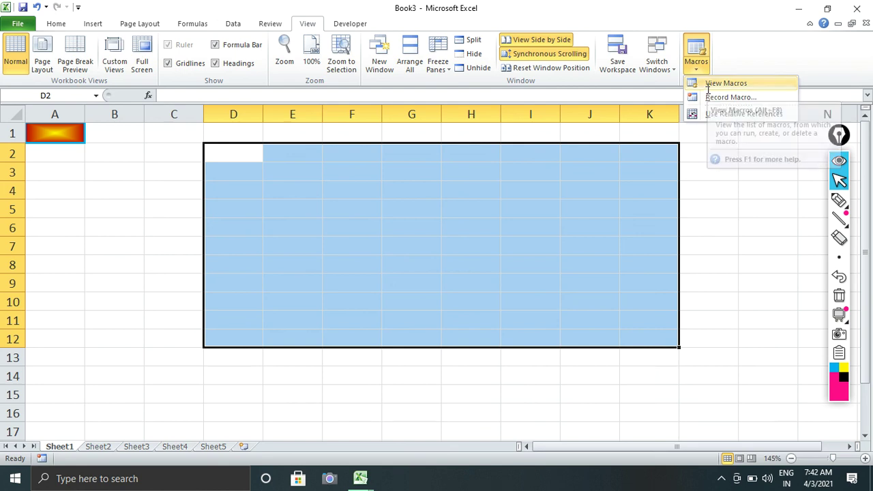
left_click(716, 83)
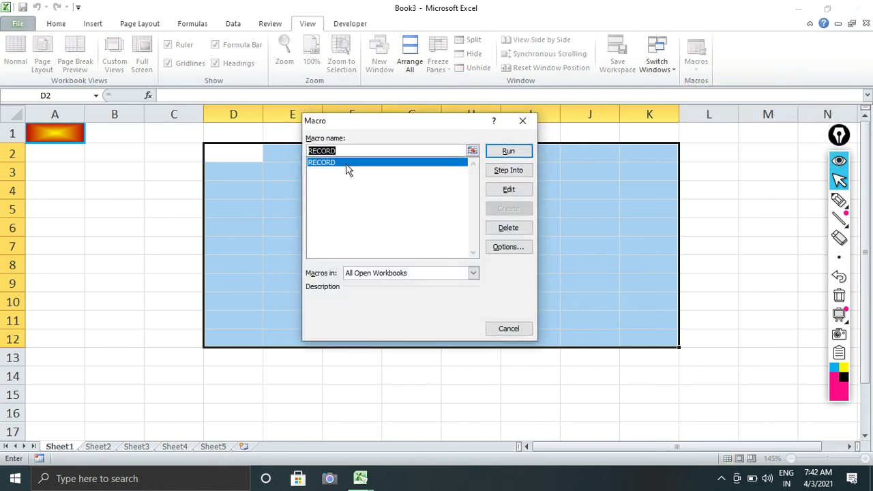
left_click(520, 151)
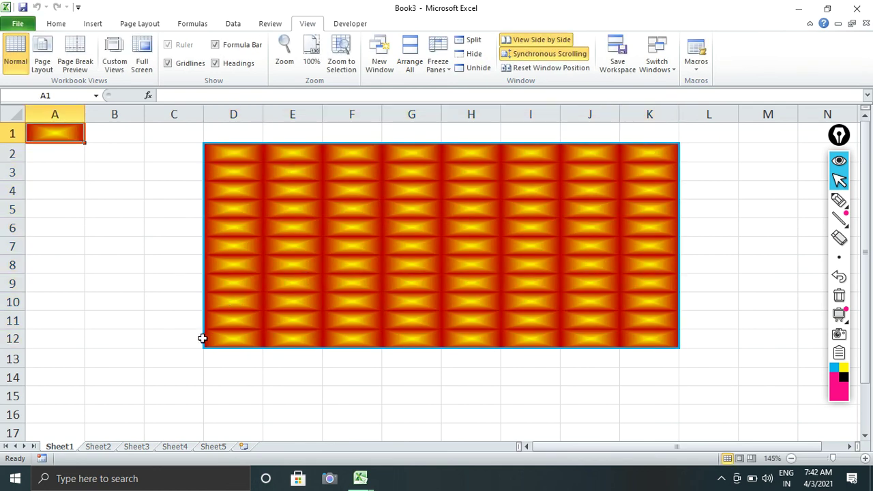
left_click(175, 333)
scroll(171, 326, "down", 2)
scroll(137, 287, "down", 1)
Select A14:H22 and run the RECORD macro on it.
left_click_drag(54, 207, 477, 356)
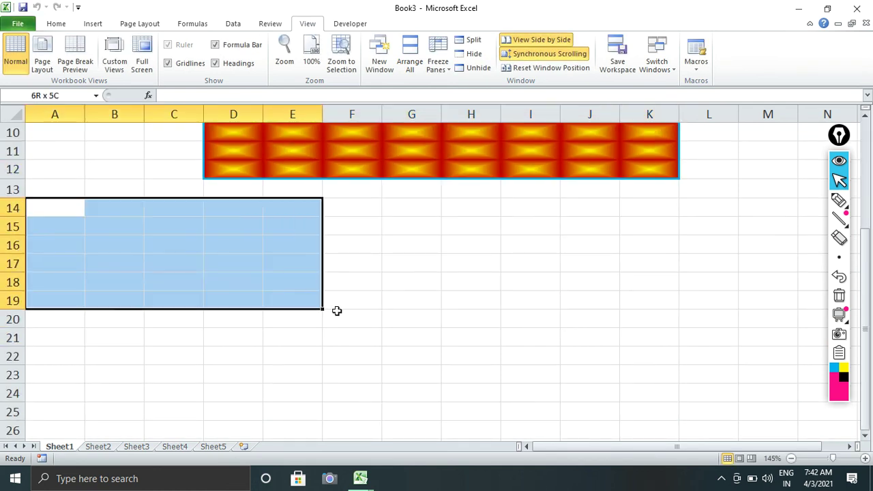
left_click(696, 66)
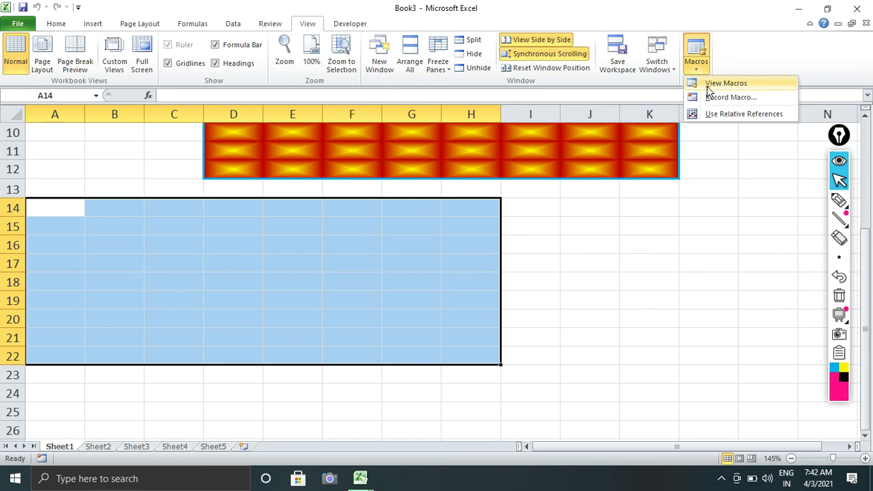
left_click(719, 82)
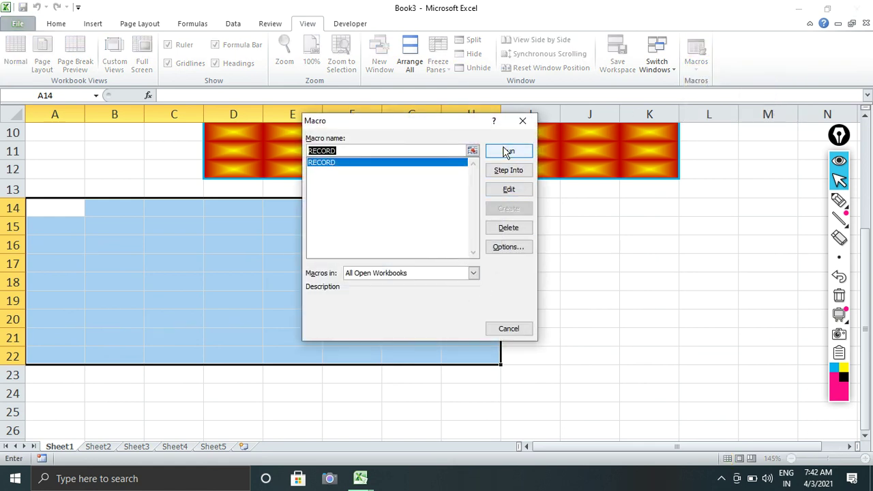
left_click(505, 150)
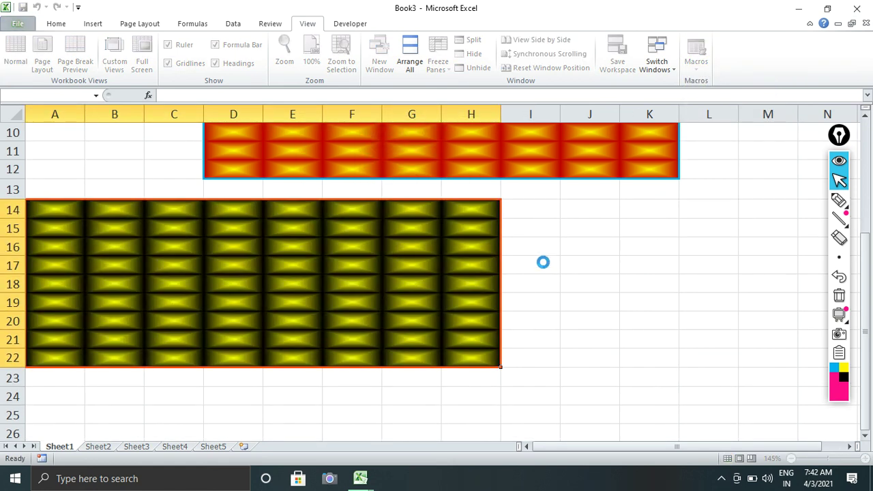
scroll(549, 246, "down", 4)
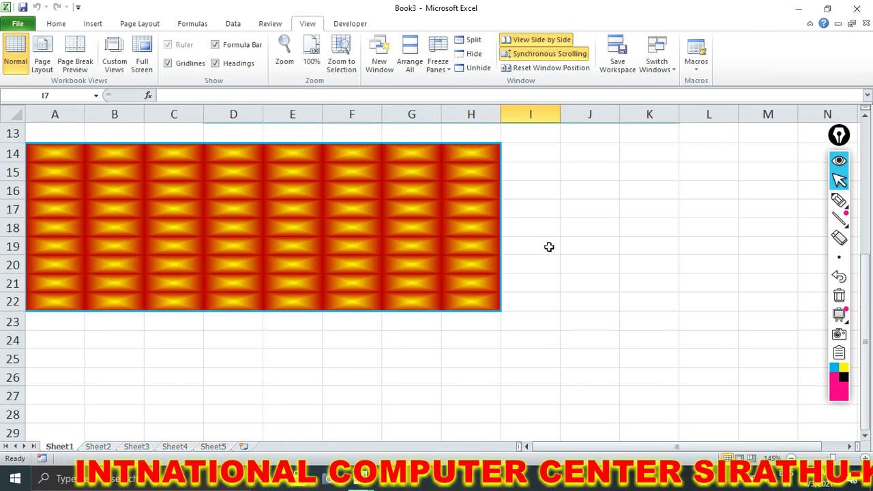
scroll(549, 246, "down", 1)
scroll(549, 246, "down", 3)
Apply RECORD via its keyboard shortcut to A25:J35 and then I14:M21.
left_click_drag(69, 133, 615, 318)
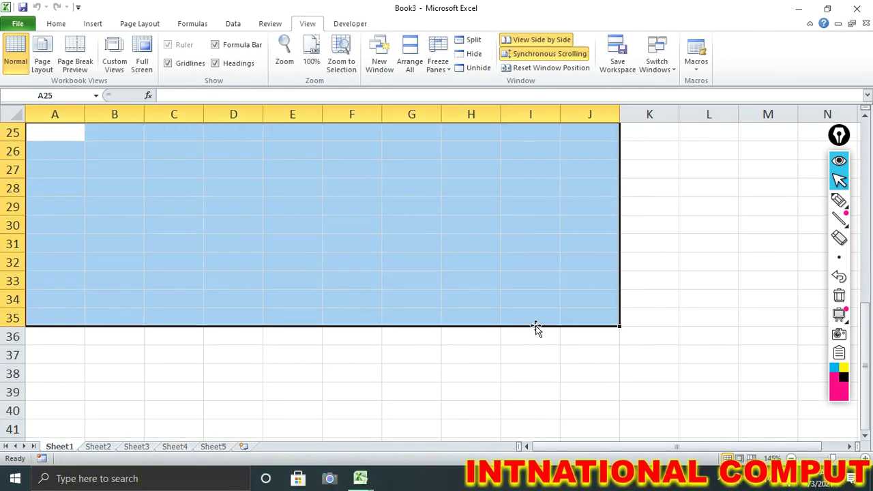
key("ctrl+shift+g")
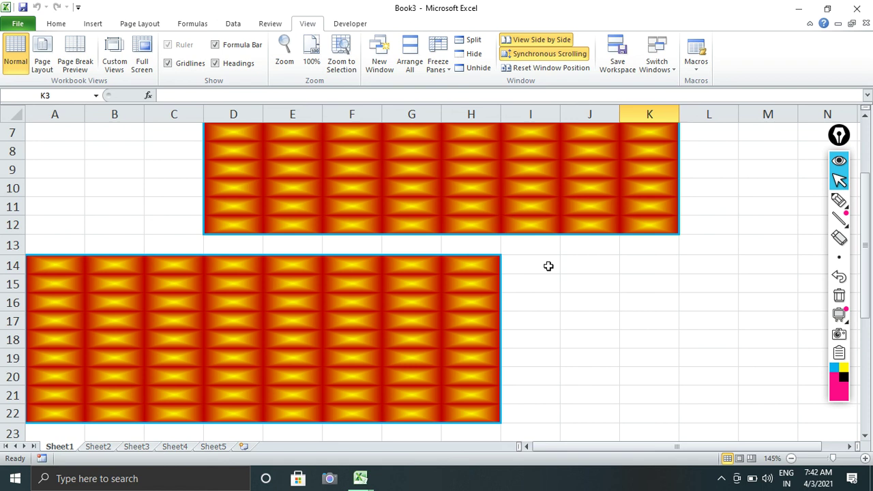
left_click_drag(548, 266, 781, 394)
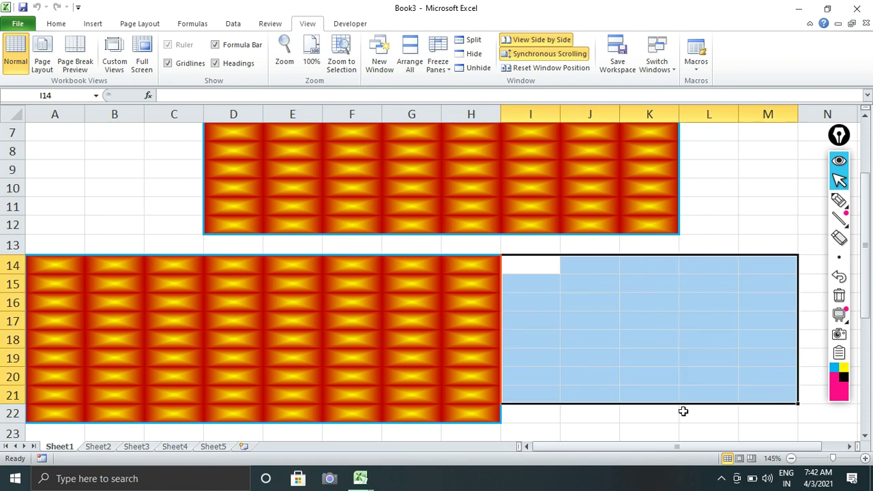
key("ctrl+m")
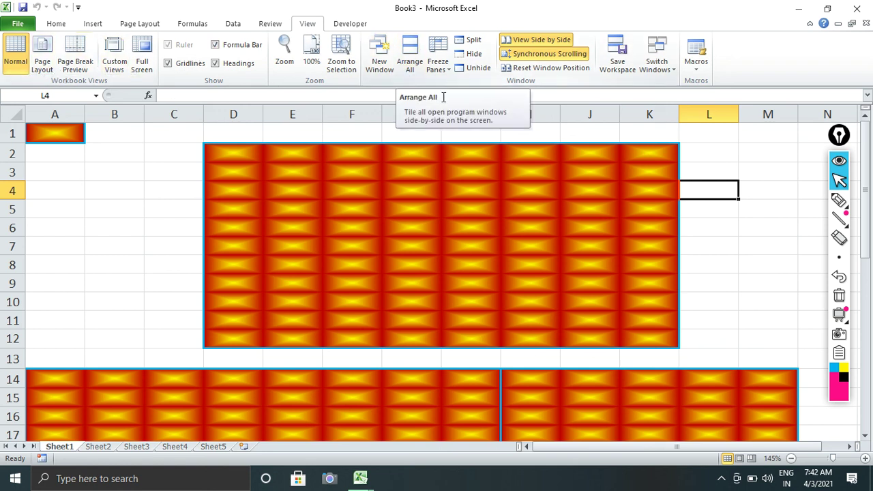
left_click(703, 247)
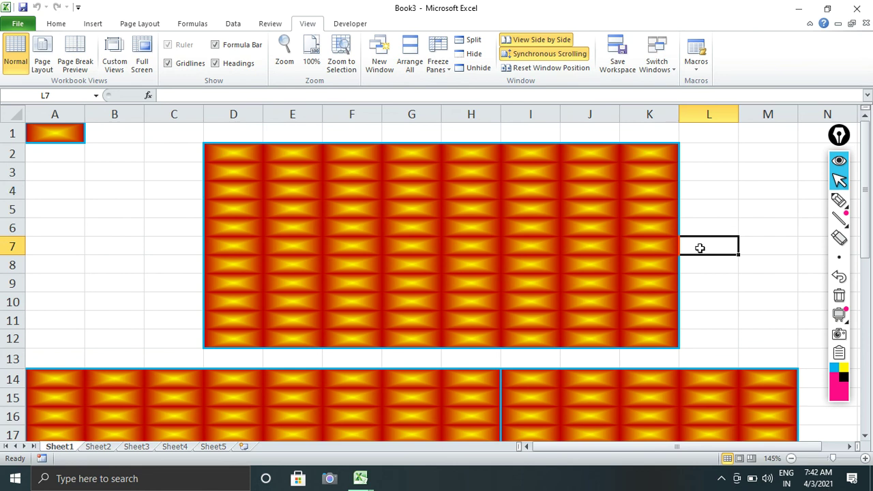